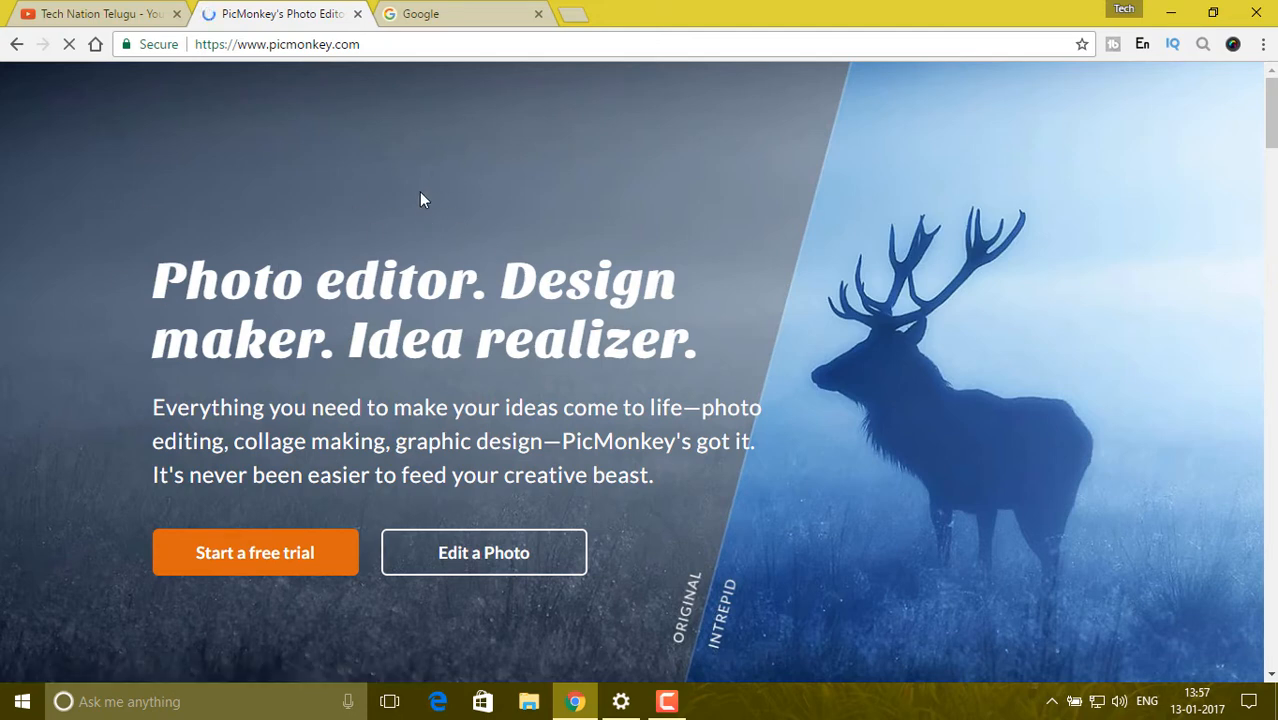
Search Google Images for "yt banner template".
{"action": "left_click", "coordinate": [436, 12]}
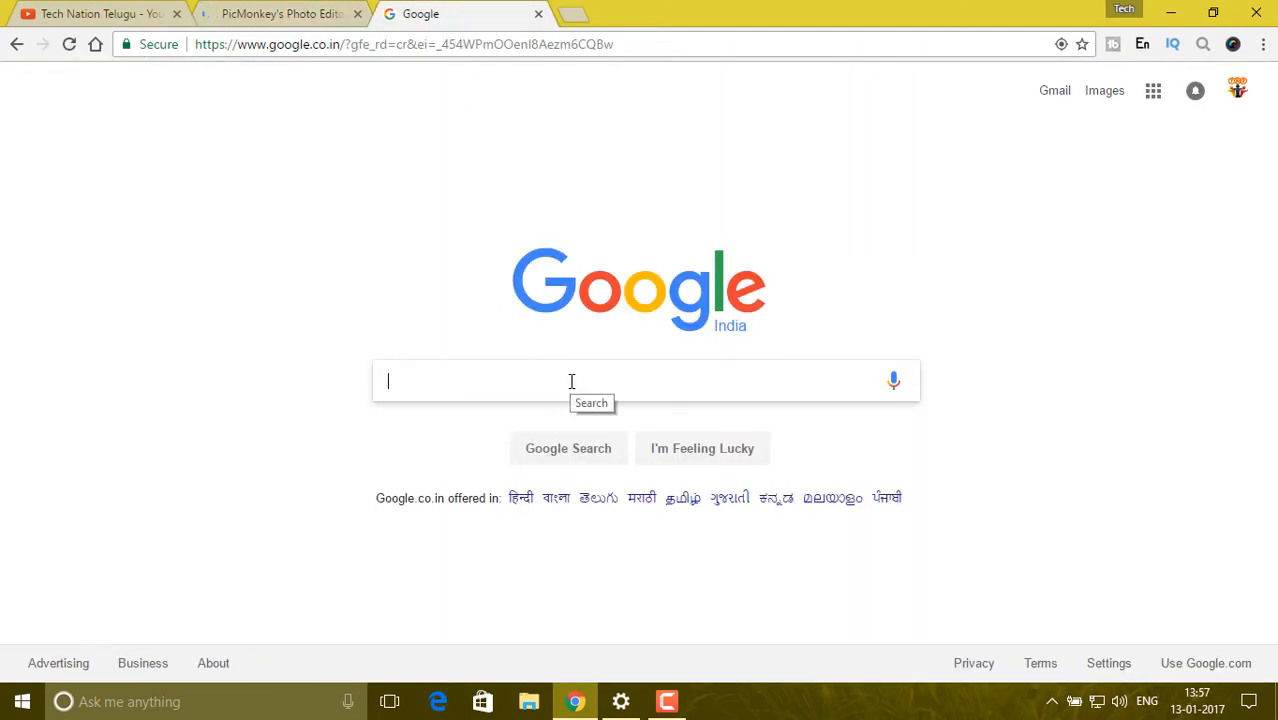
{"action": "left_click", "coordinate": [1100, 92]}
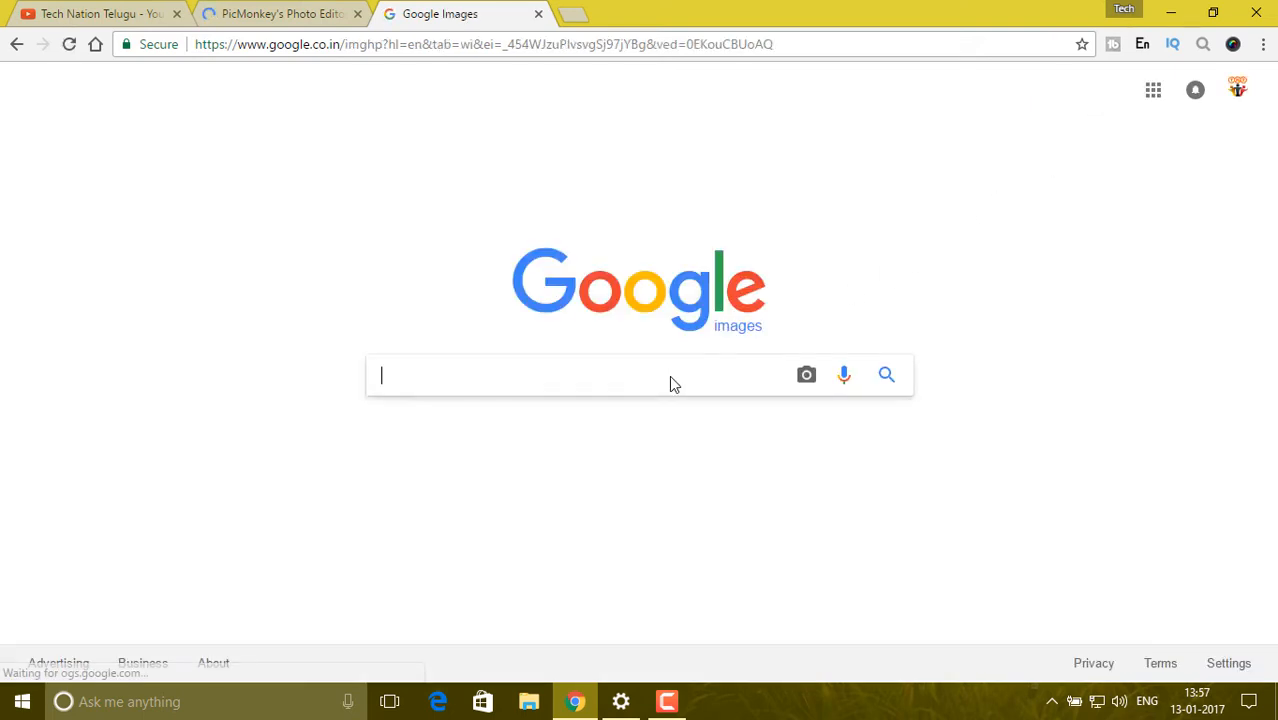
{"action": "type", "text": "yt"}
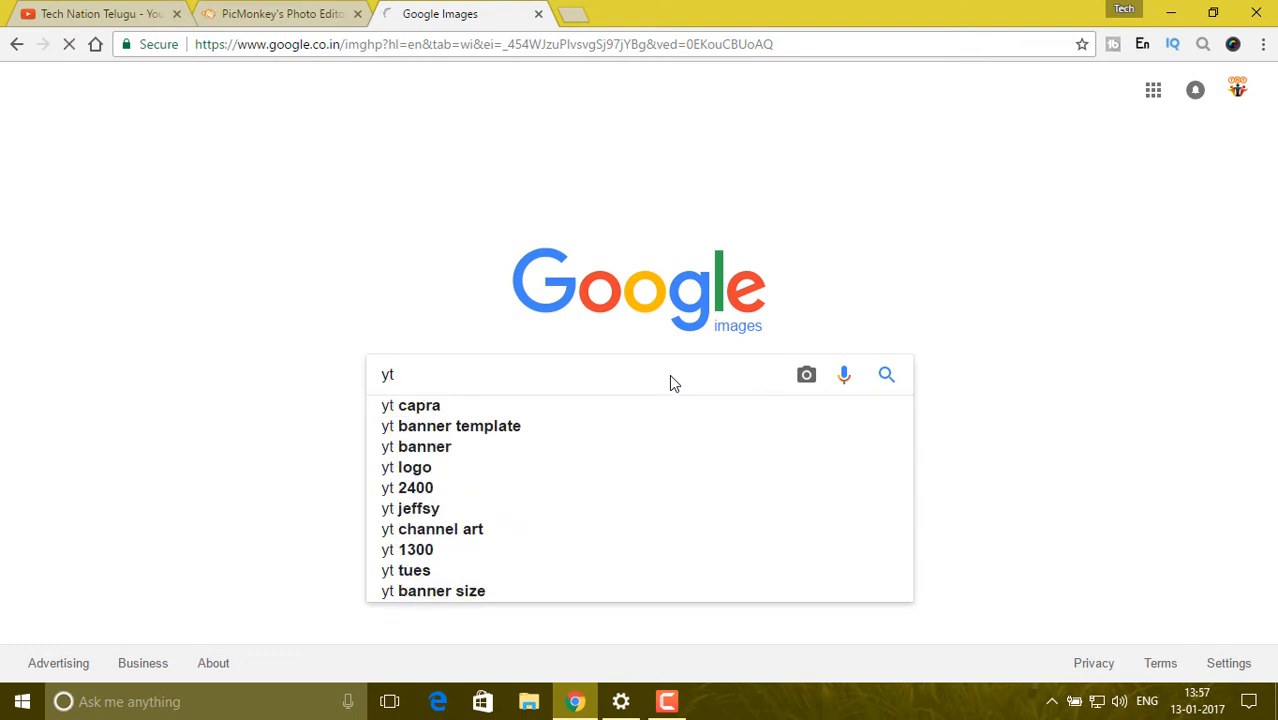
{"action": "left_click", "coordinate": [523, 427]}
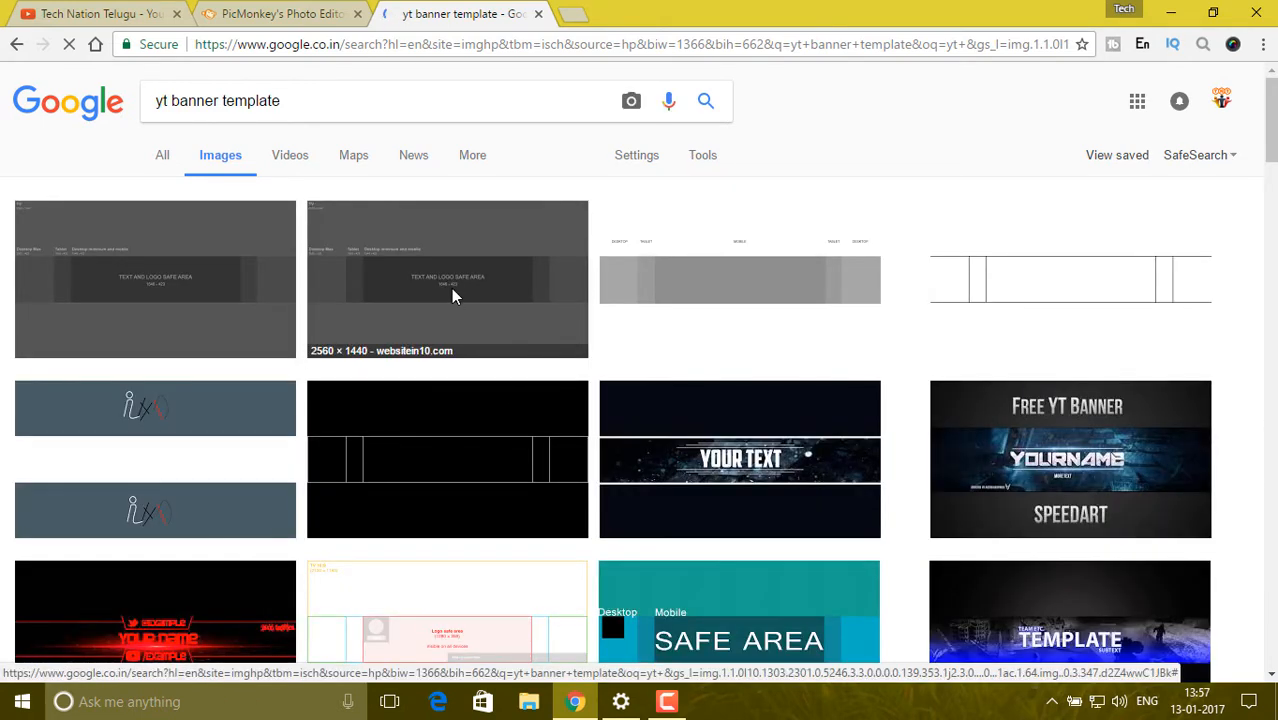
Save the grey 2560 × 1440 banner template from websitein10.com to the Desktop as a JPEG image.
{"action": "left_click", "coordinate": [451, 288]}
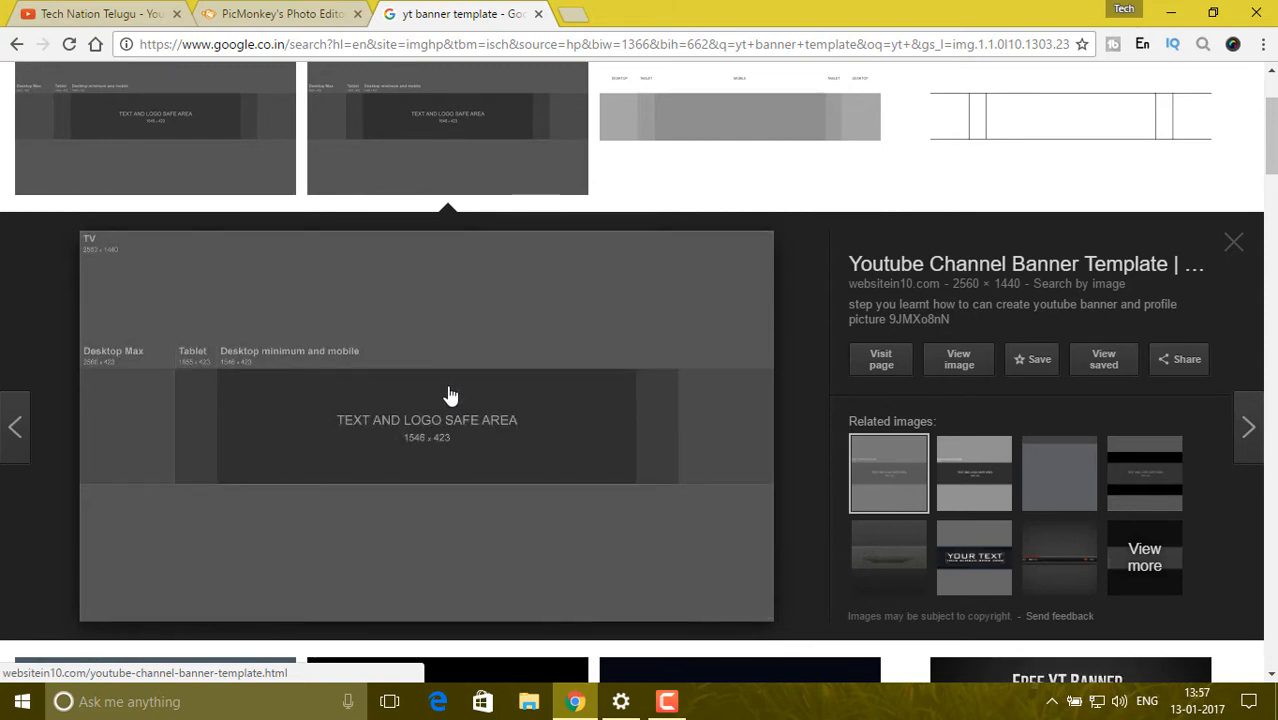
{"action": "right_click", "coordinate": [450, 395]}
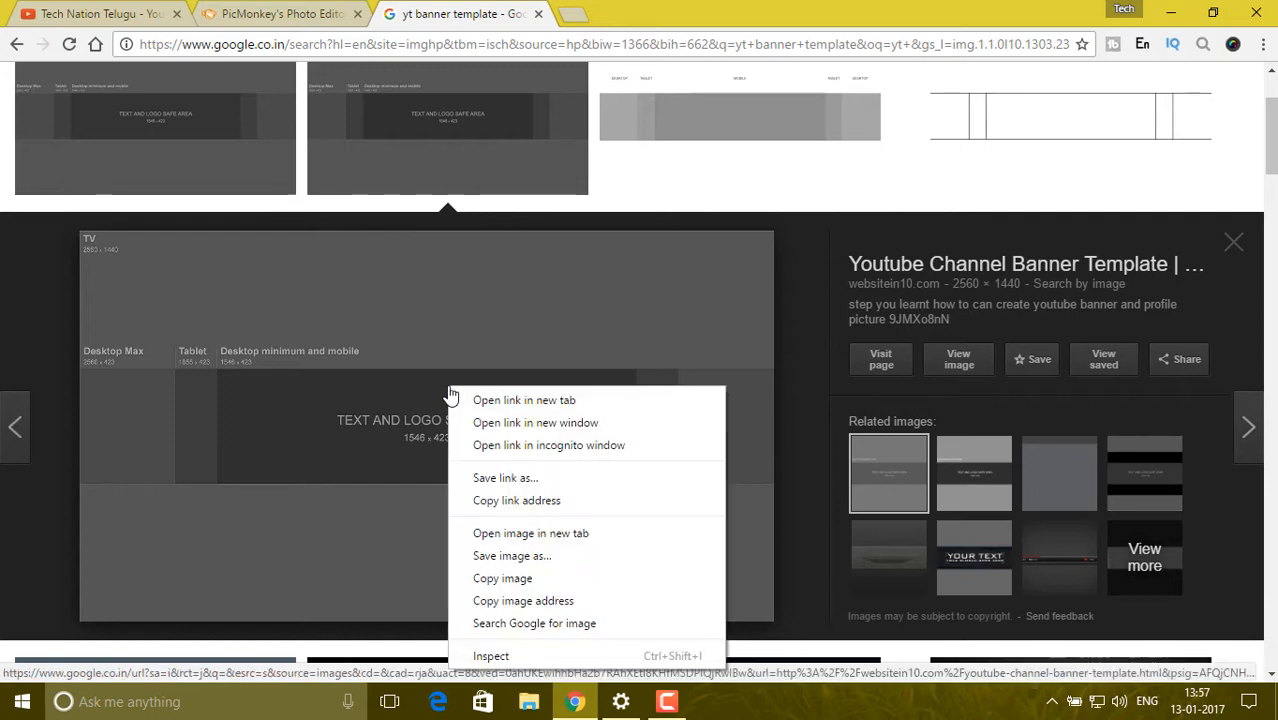
{"action": "left_click", "coordinate": [515, 557]}
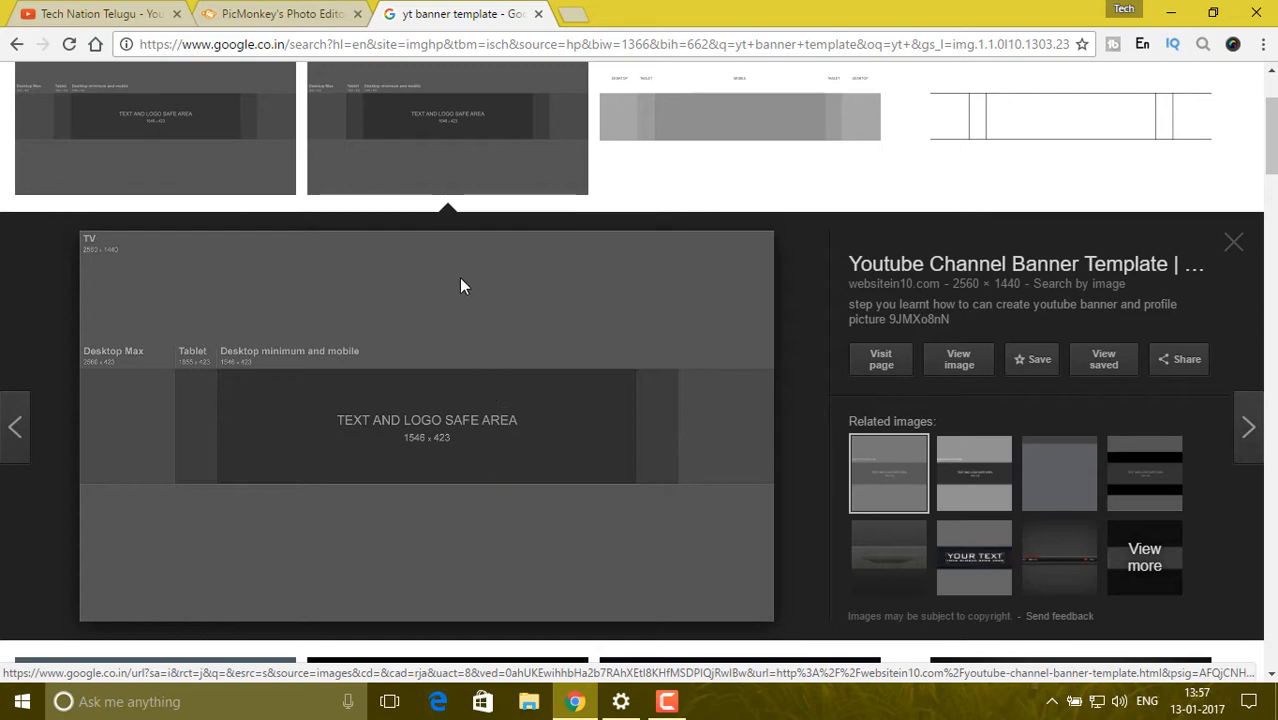
{"action": "scroll", "coordinate": [495, 126], "scroll_direction": "up", "scroll_amount": 3}
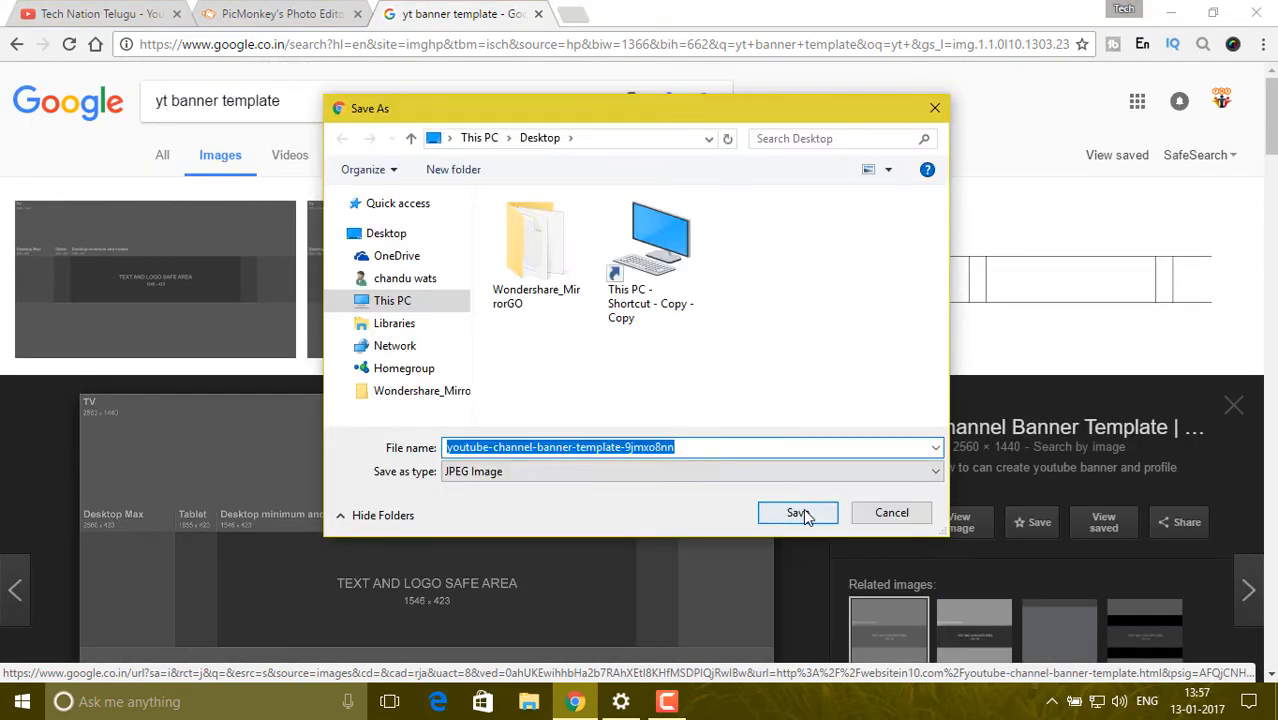
{"action": "left_click", "coordinate": [386, 233]}
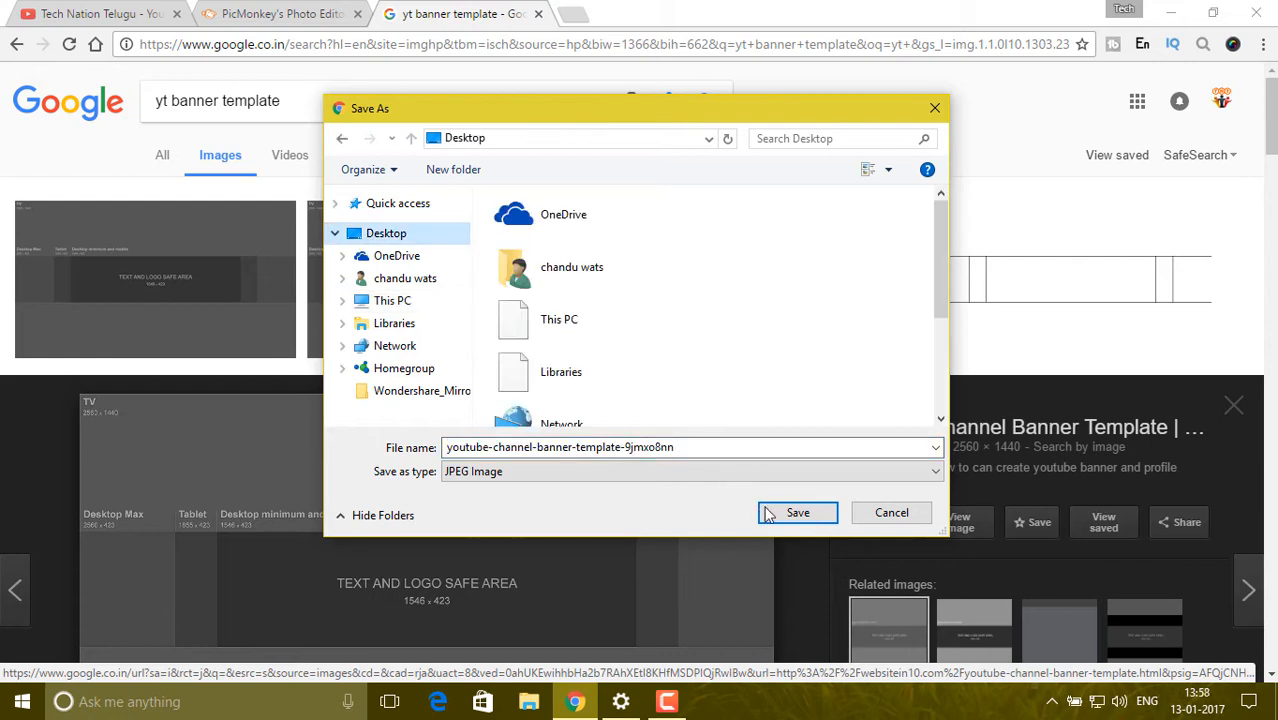
{"action": "left_click", "coordinate": [770, 512]}
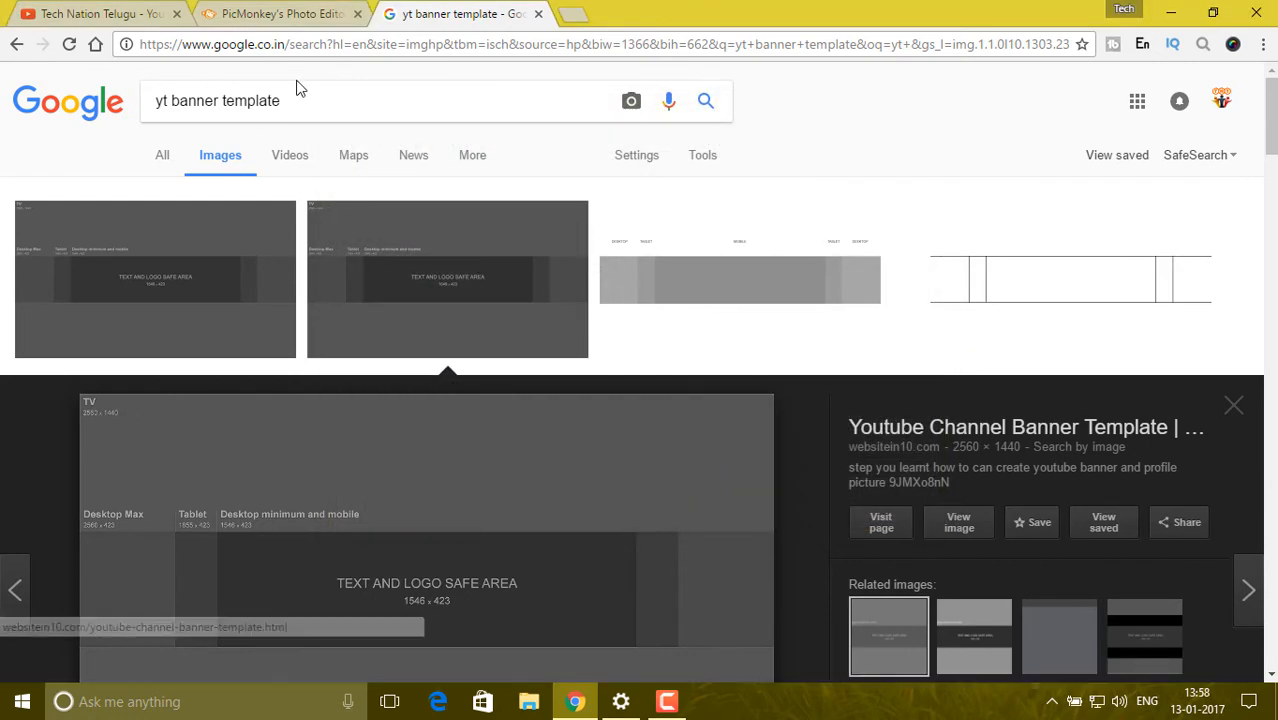
Replace the image search query with "gradient blue" and run the search.
{"action": "left_click", "coordinate": [307, 101]}
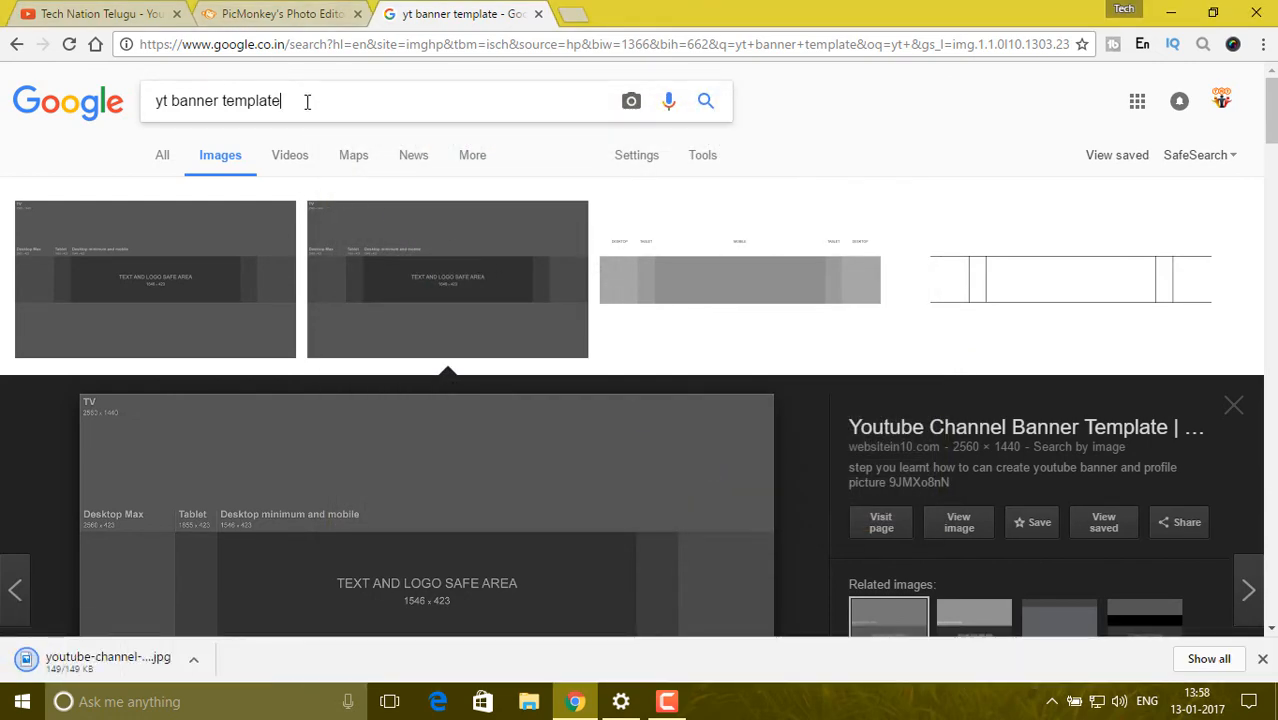
{"action": "key", "text": "BackSpace"}
{"action": "key", "text": "BackSpace"}
{"action": "key", "text": "BackSpace"}
{"action": "key", "text": "BackSpace"}
{"action": "key", "text": "BackSpace"}
{"action": "key", "text": "BackSpace"}
{"action": "key", "text": "BackSpace"}
{"action": "key", "text": "BackSpace"}
{"action": "key", "text": "BackSpace"}
{"action": "key", "text": "BackSpace"}
{"action": "key", "text": "BackSpace"}
{"action": "key", "text": "BackSpace"}
{"action": "key", "text": "BackSpace"}
{"action": "key", "text": "BackSpace"}
{"action": "key", "text": "BackSpace"}
{"action": "key", "text": "BackSpace"}
{"action": "key", "text": "BackSpace"}
{"action": "key", "text": "BackSpace"}
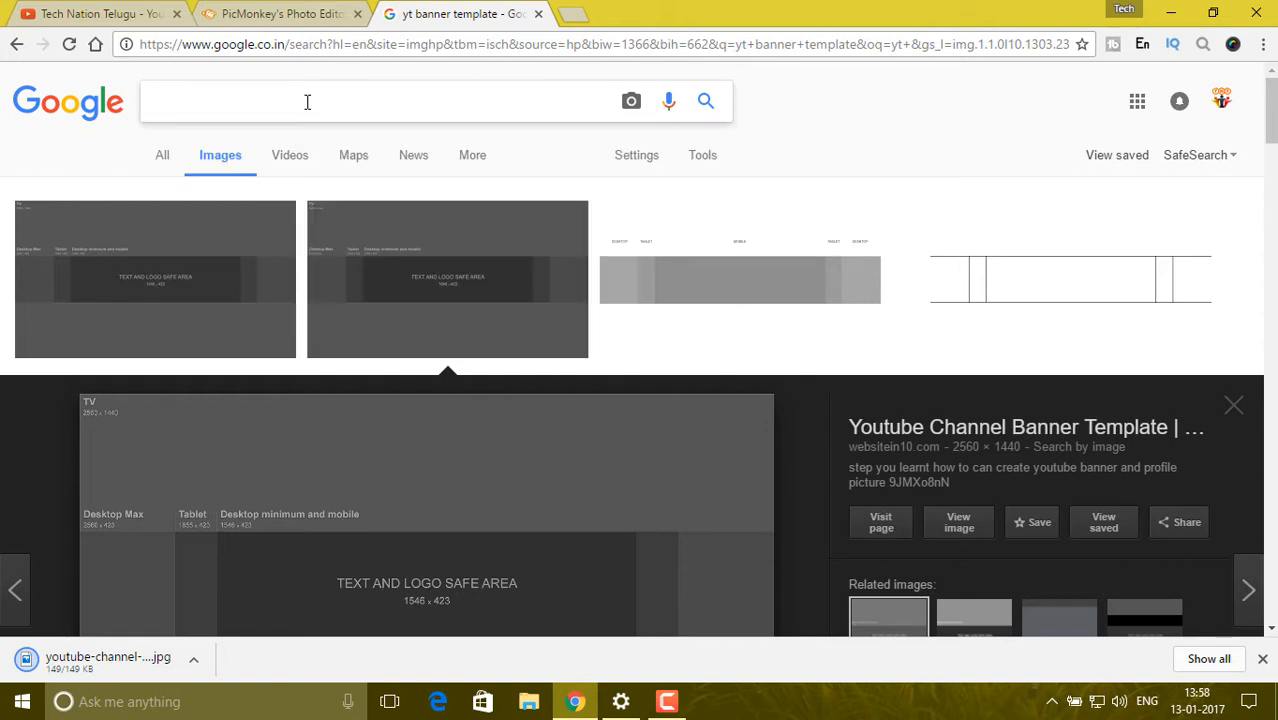
{"action": "type", "text": "grad"}
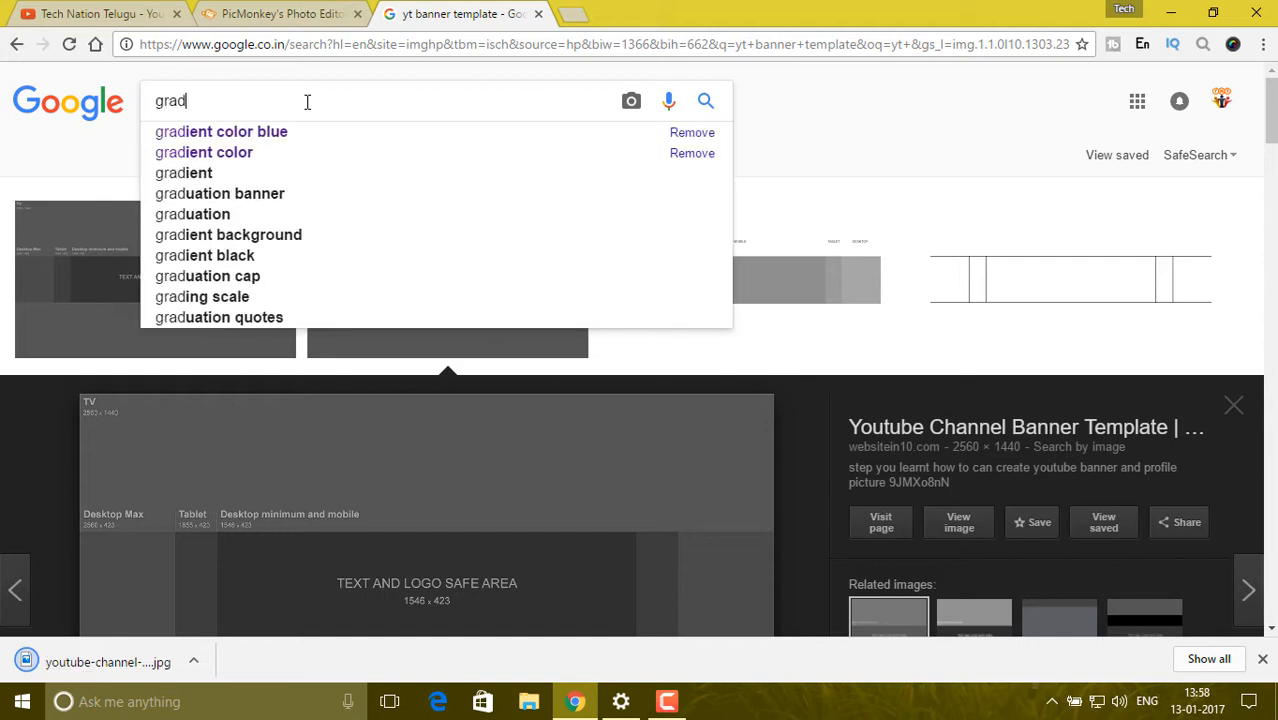
{"action": "type", "text": "ient"}
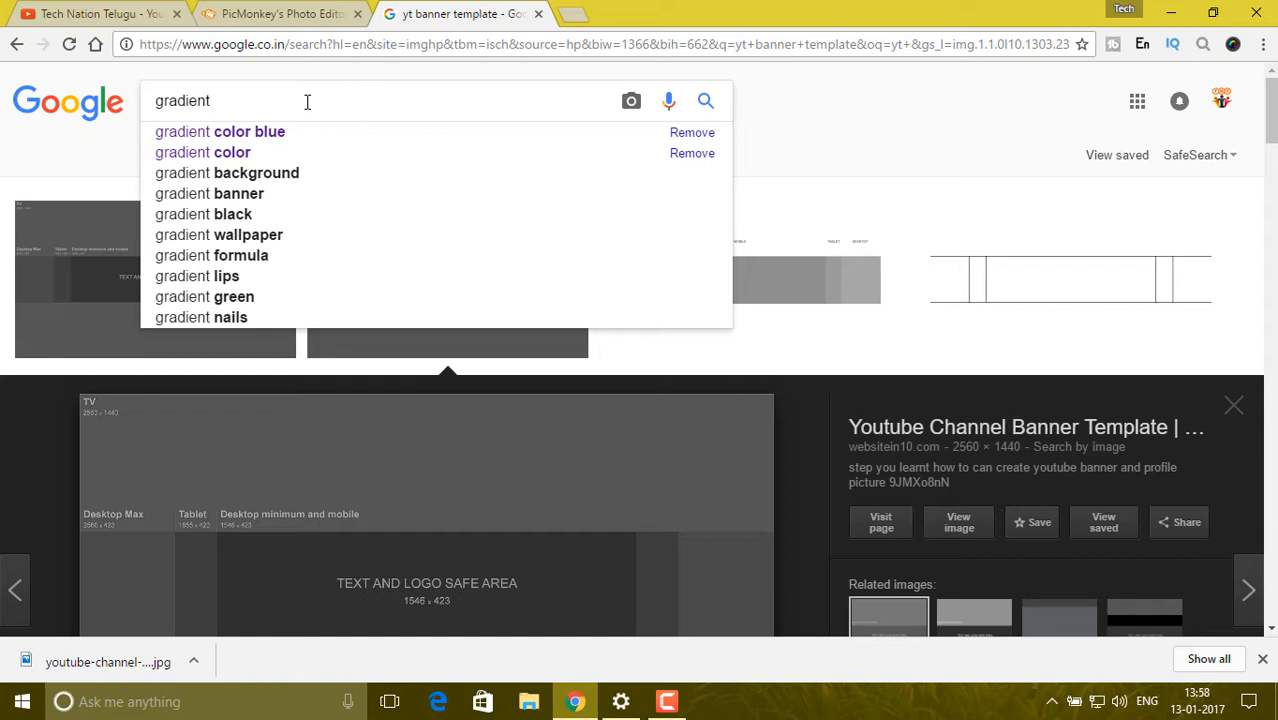
{"action": "type", "text": "blu"}
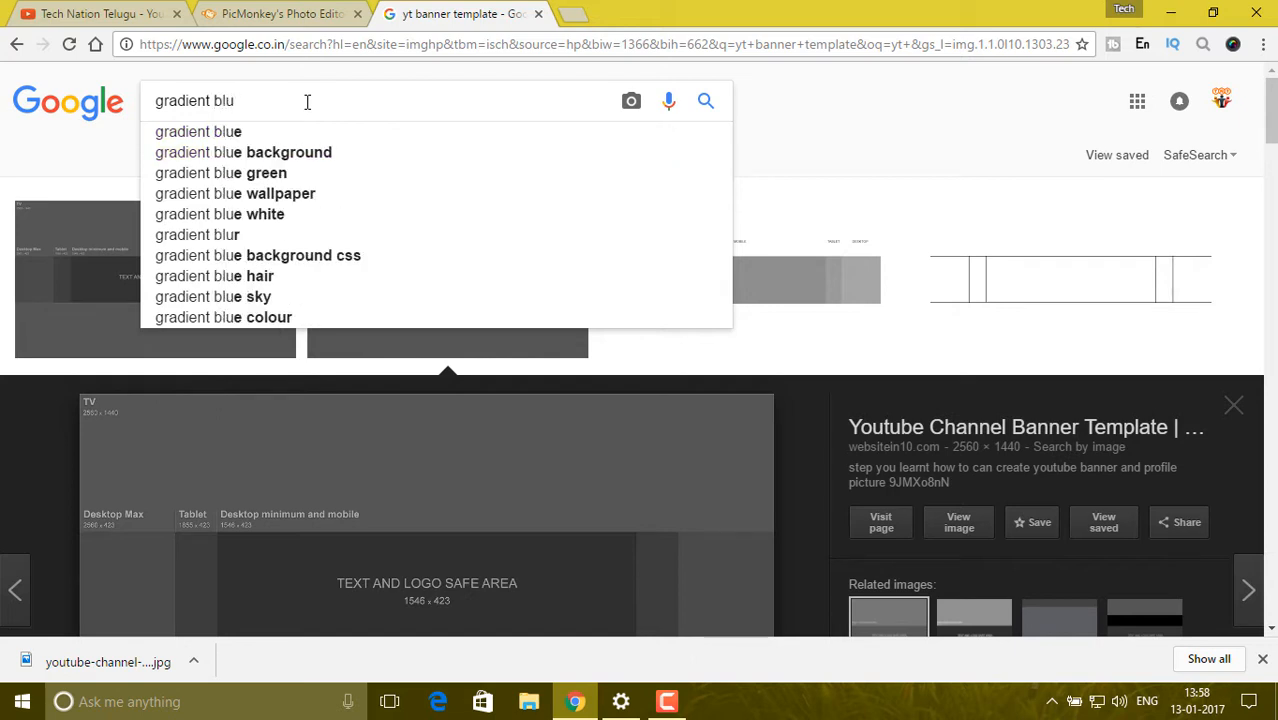
{"action": "type", "text": "e"}
{"action": "key", "text": "Return"}
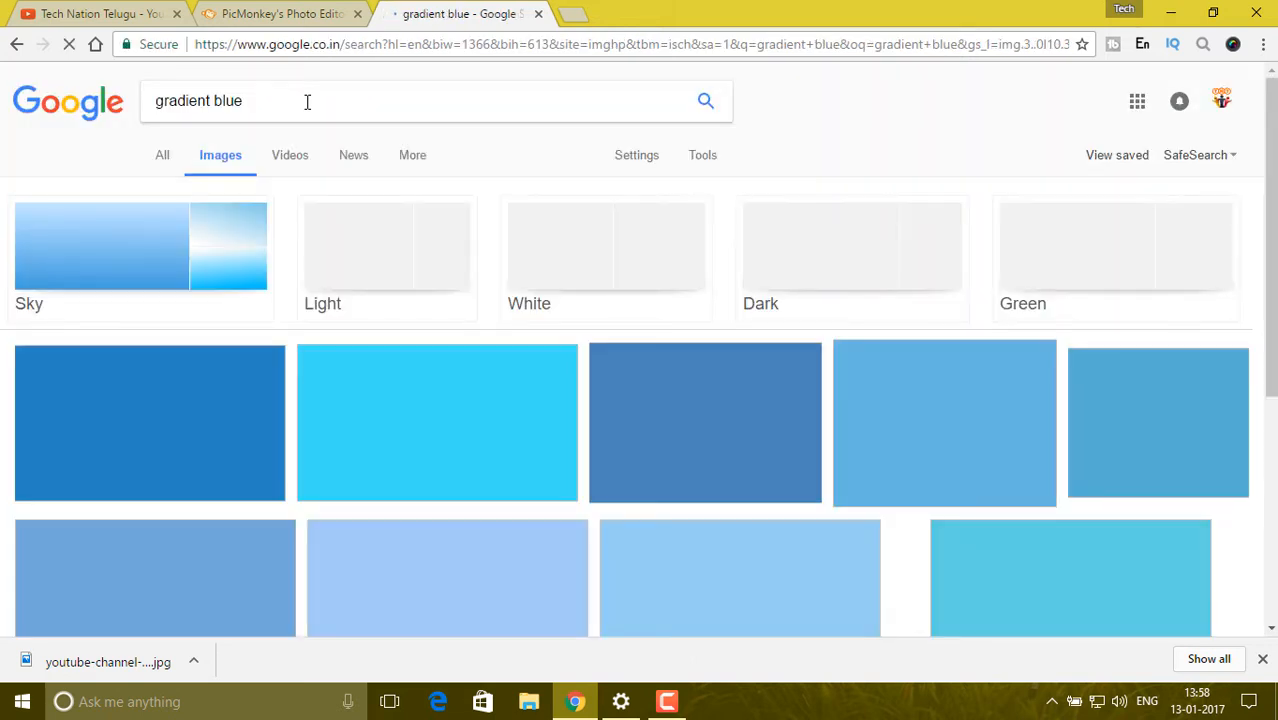
Open the dark blue 1920 × 1080 gradient wallpaper from the results and save it under the suggested file name.
{"action": "scroll", "coordinate": [560, 307], "scroll_direction": "down", "scroll_amount": 4}
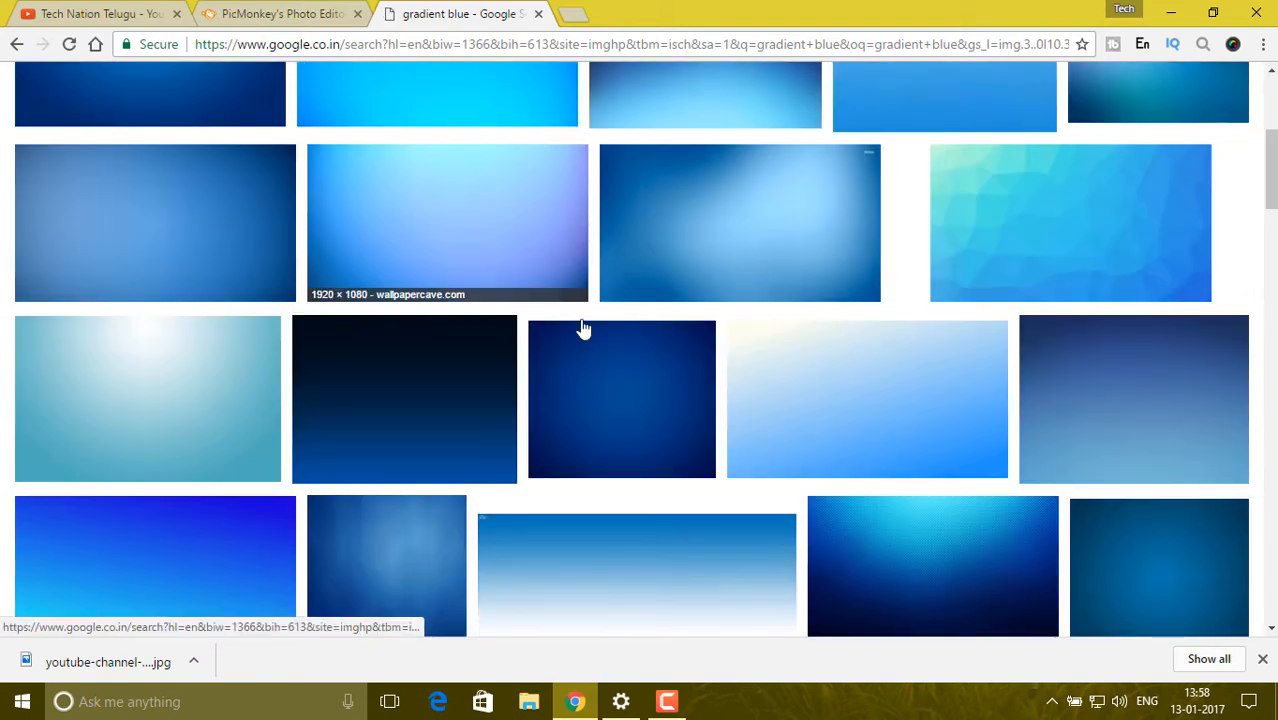
{"action": "left_click", "coordinate": [659, 377]}
{"action": "right_click", "coordinate": [440, 292]}
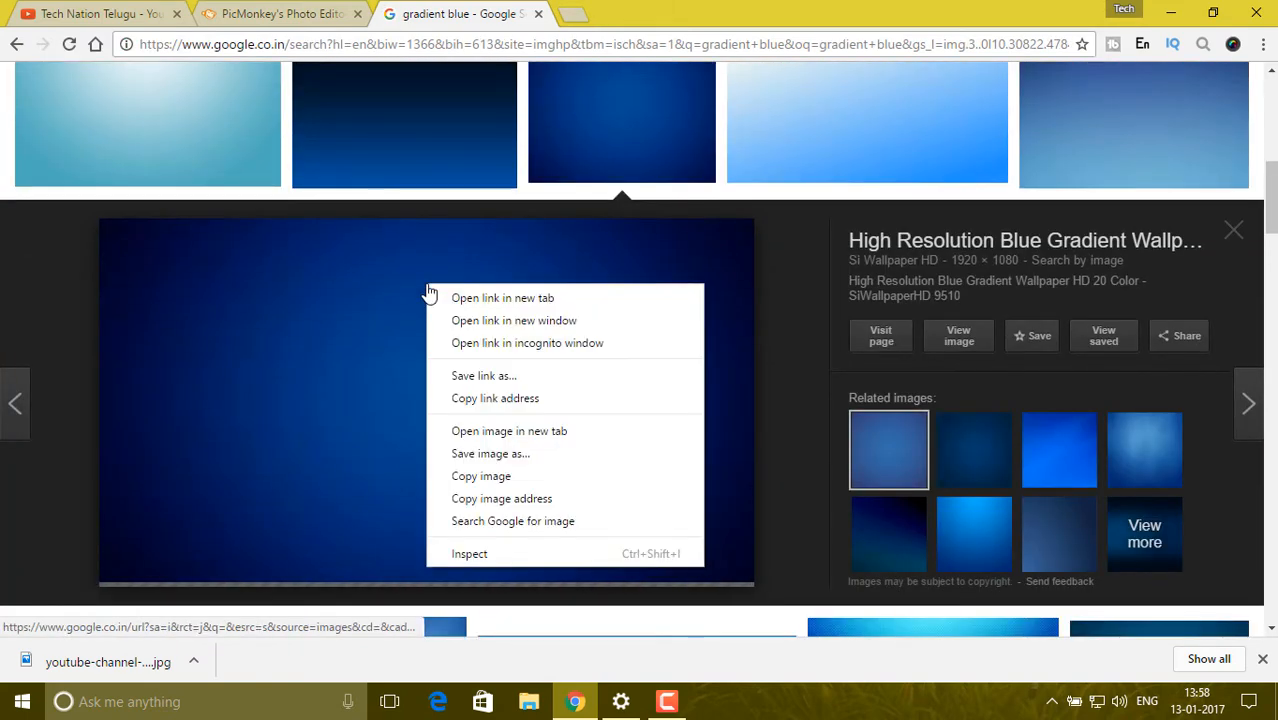
{"action": "left_click", "coordinate": [502, 455]}
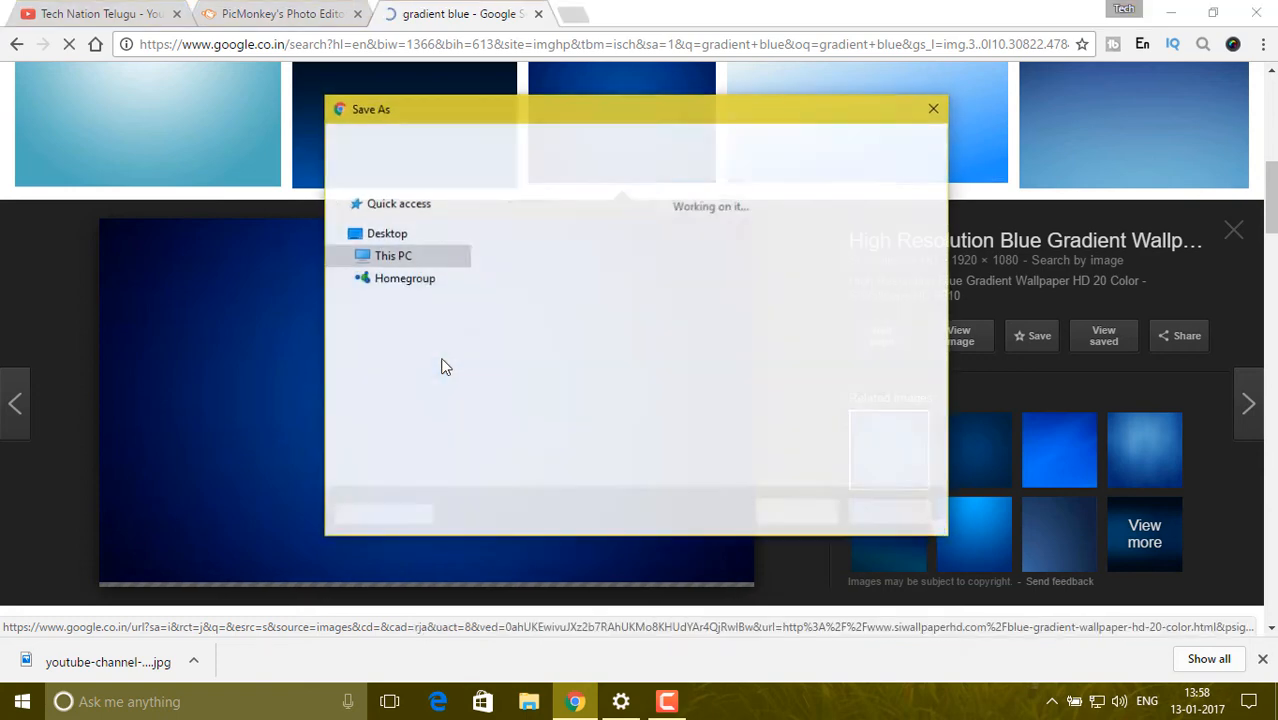
{"action": "left_click", "coordinate": [786, 514]}
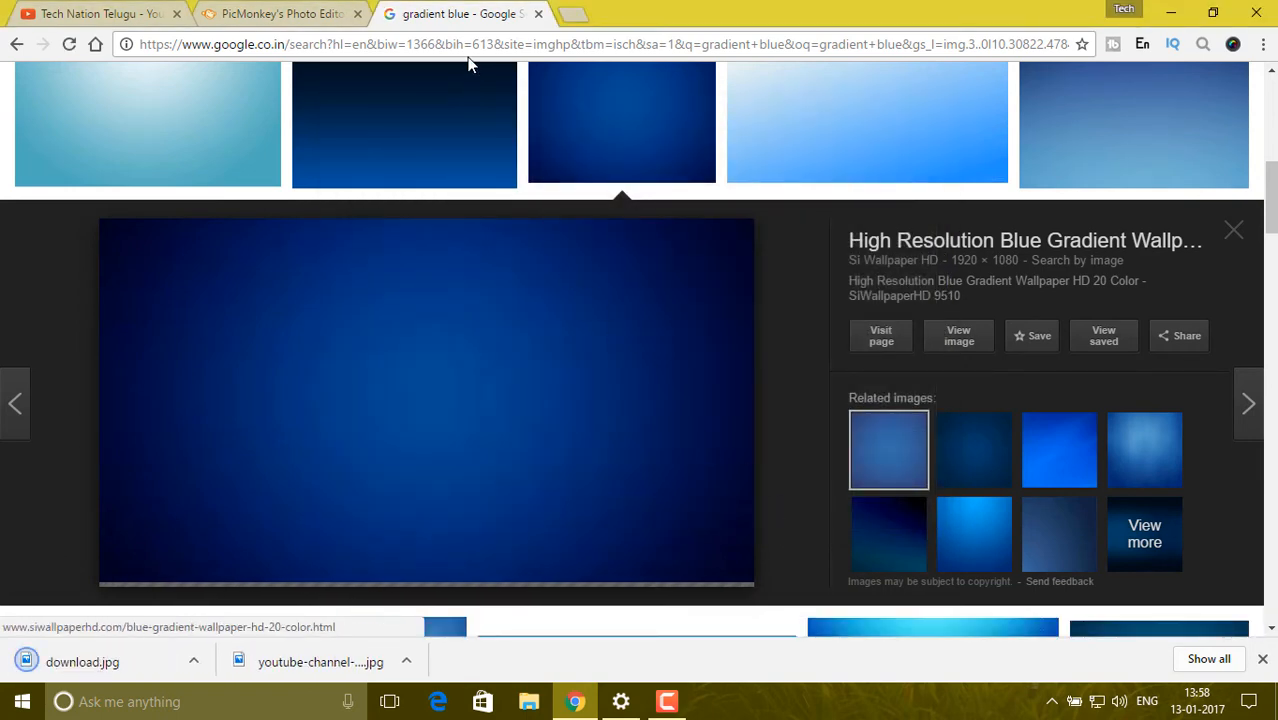
Replace the image search query with "bulbs" and run the search.
{"action": "scroll", "coordinate": [448, 108], "scroll_direction": "up", "scroll_amount": 8}
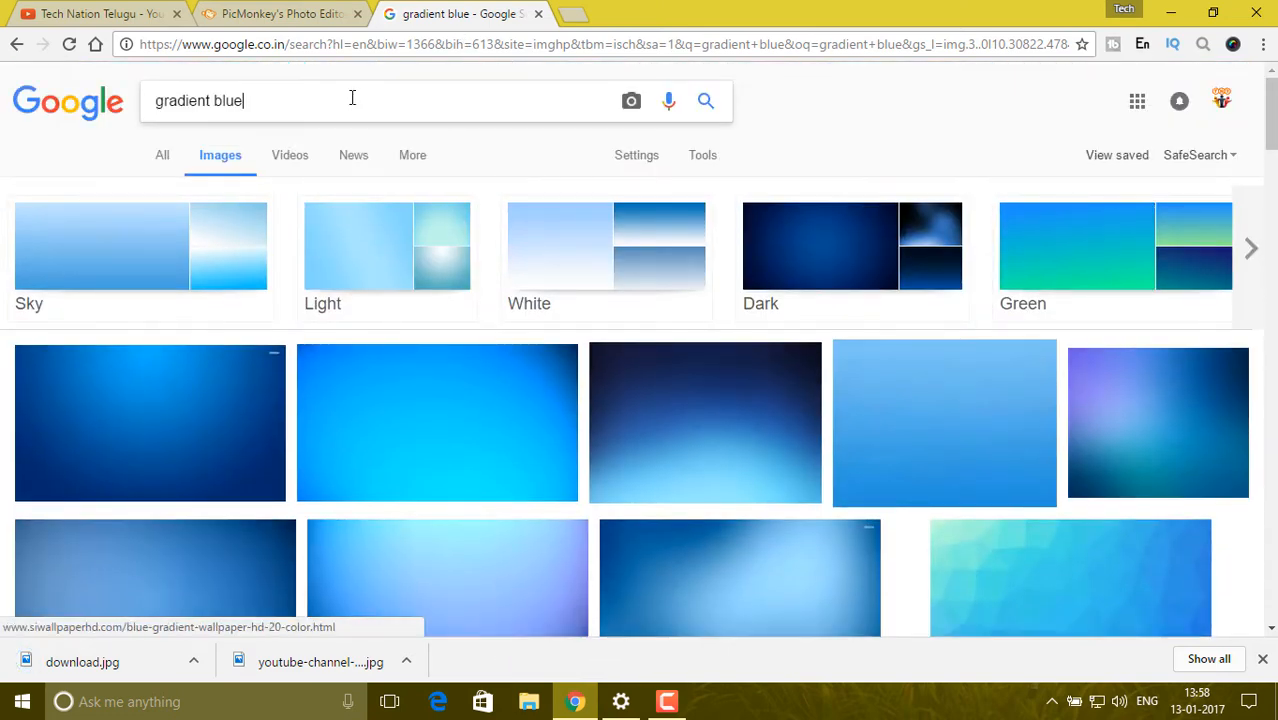
{"action": "key", "text": "BackSpace"}
{"action": "key", "text": "BackSpace"}
{"action": "key", "text": "BackSpace"}
{"action": "key", "text": "BackSpace"}
{"action": "key", "text": "BackSpace"}
{"action": "key", "text": "BackSpace"}
{"action": "key", "text": "BackSpace"}
{"action": "key", "text": "BackSpace"}
{"action": "key", "text": "BackSpace"}
{"action": "key", "text": "BackSpace"}
{"action": "key", "text": "BackSpace"}
{"action": "key", "text": "BackSpace"}
{"action": "key", "text": "BackSpace"}
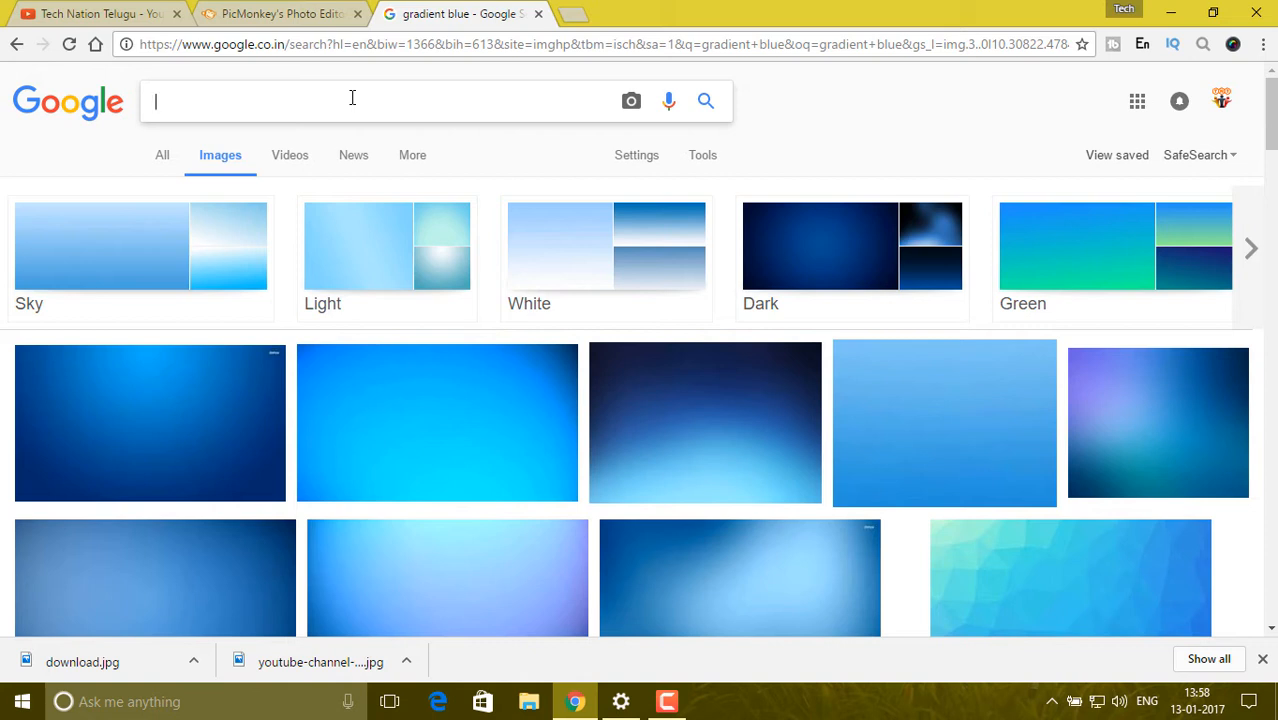
{"action": "type", "text": "bu"}
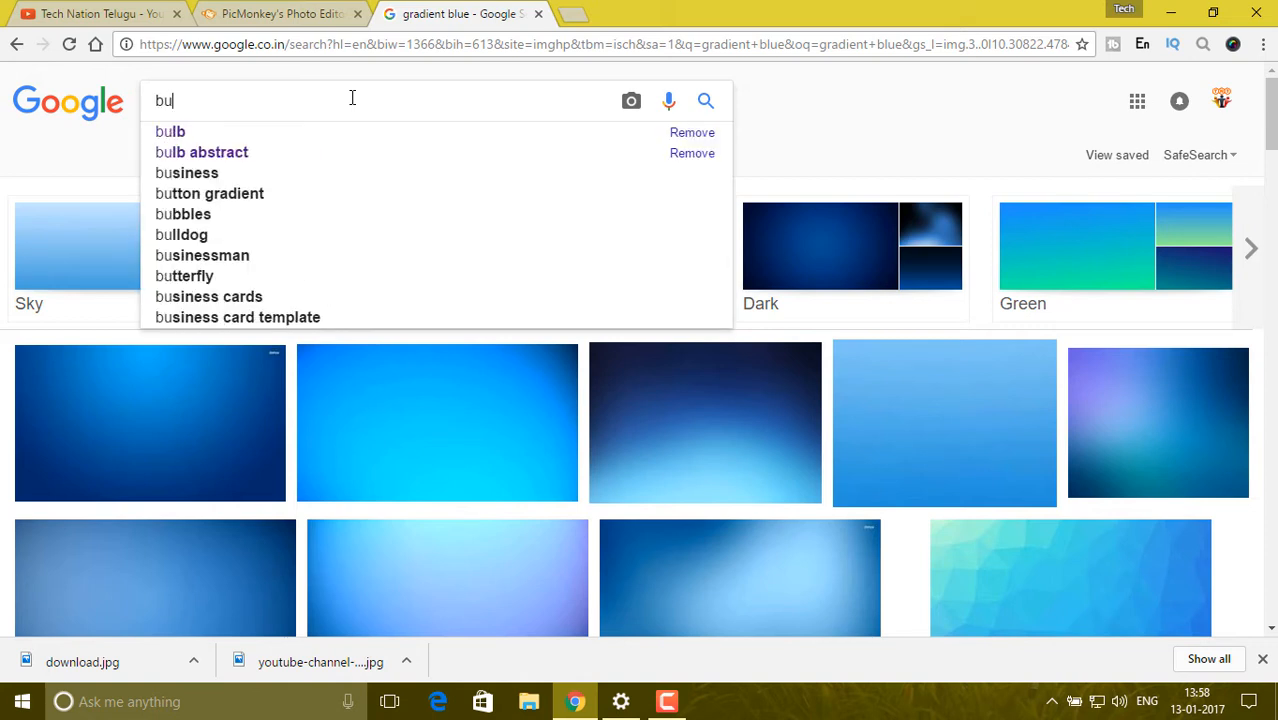
{"action": "type", "text": "lb"}
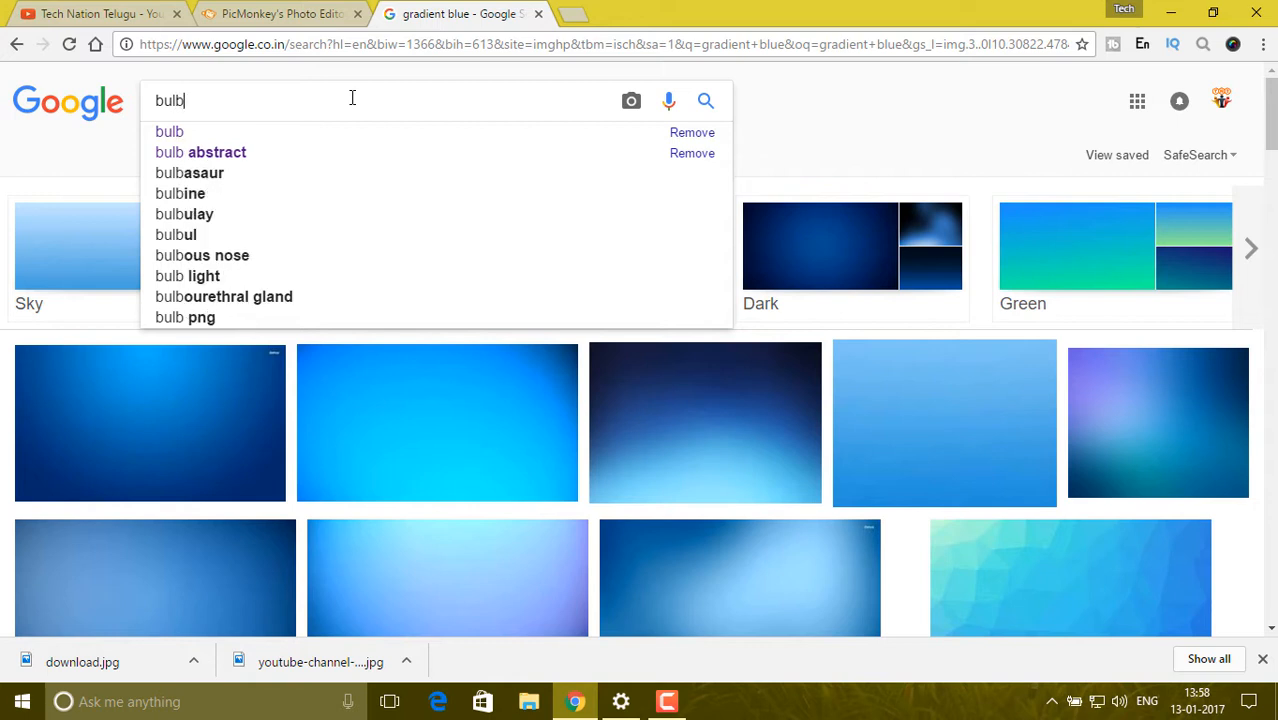
{"action": "type", "text": "s"}
{"action": "key", "text": "Return"}
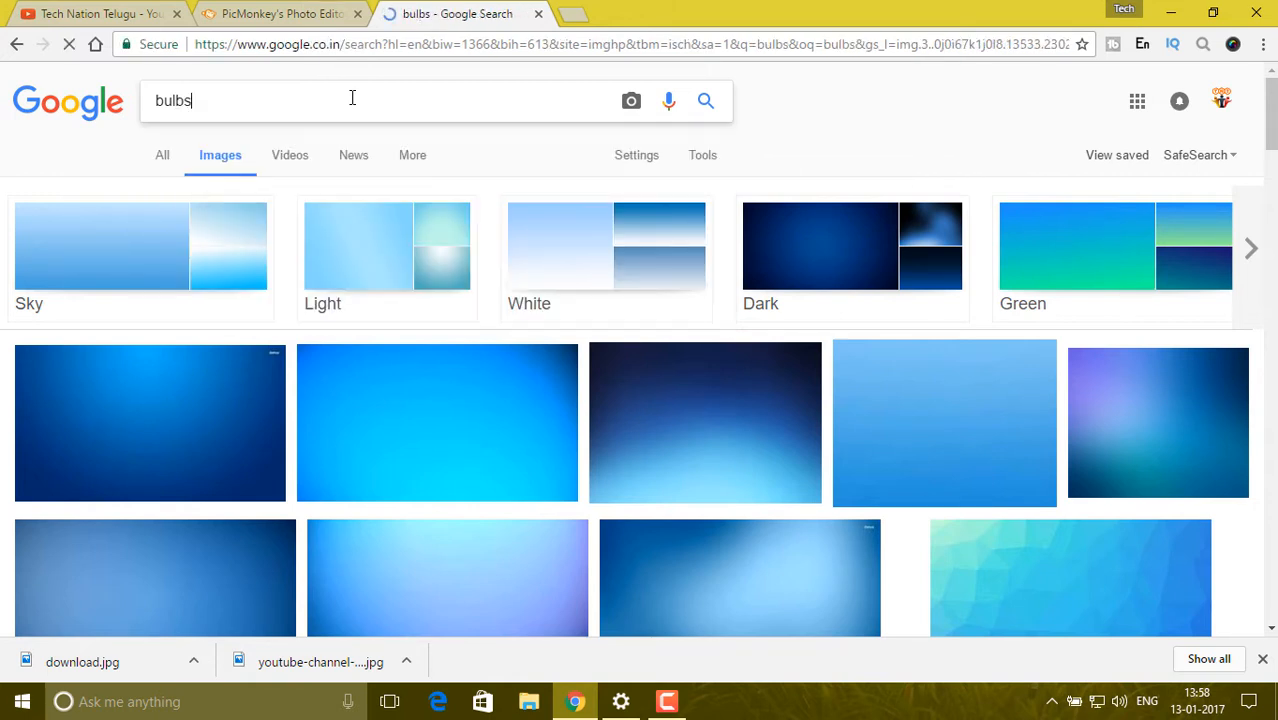
Find the Shopswell picture of five coloured bulbs in the results and save it as the JPEG file "images".
{"action": "scroll", "coordinate": [424, 163], "scroll_direction": "down", "scroll_amount": 3}
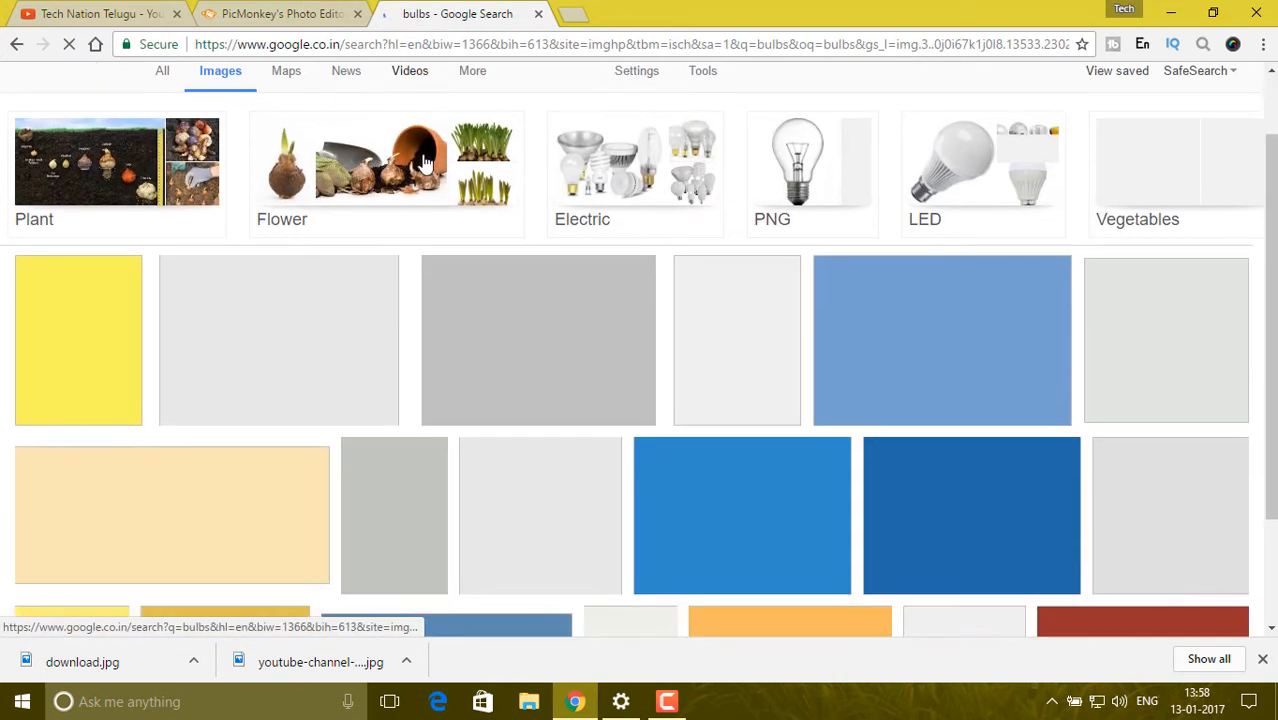
{"action": "scroll", "coordinate": [424, 163], "scroll_direction": "down", "scroll_amount": 2}
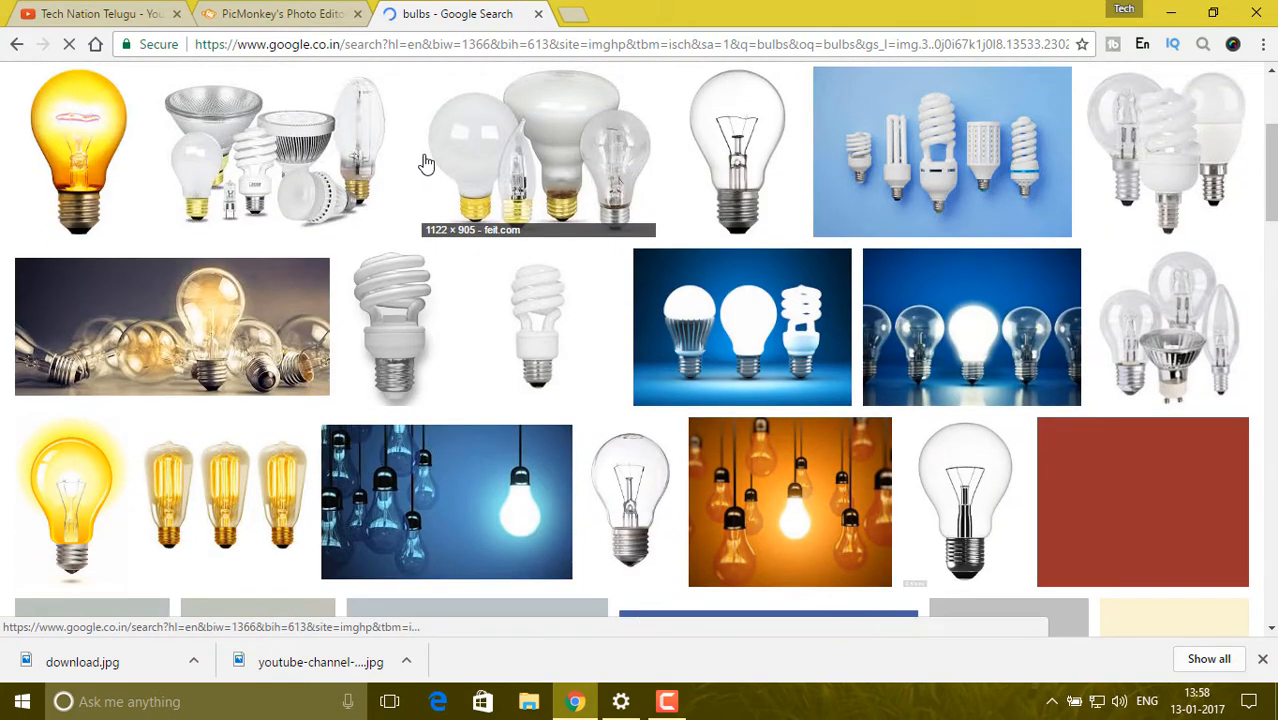
{"action": "scroll", "coordinate": [424, 163], "scroll_direction": "down", "scroll_amount": 3}
{"action": "scroll", "coordinate": [424, 163], "scroll_direction": "down", "scroll_amount": 3}
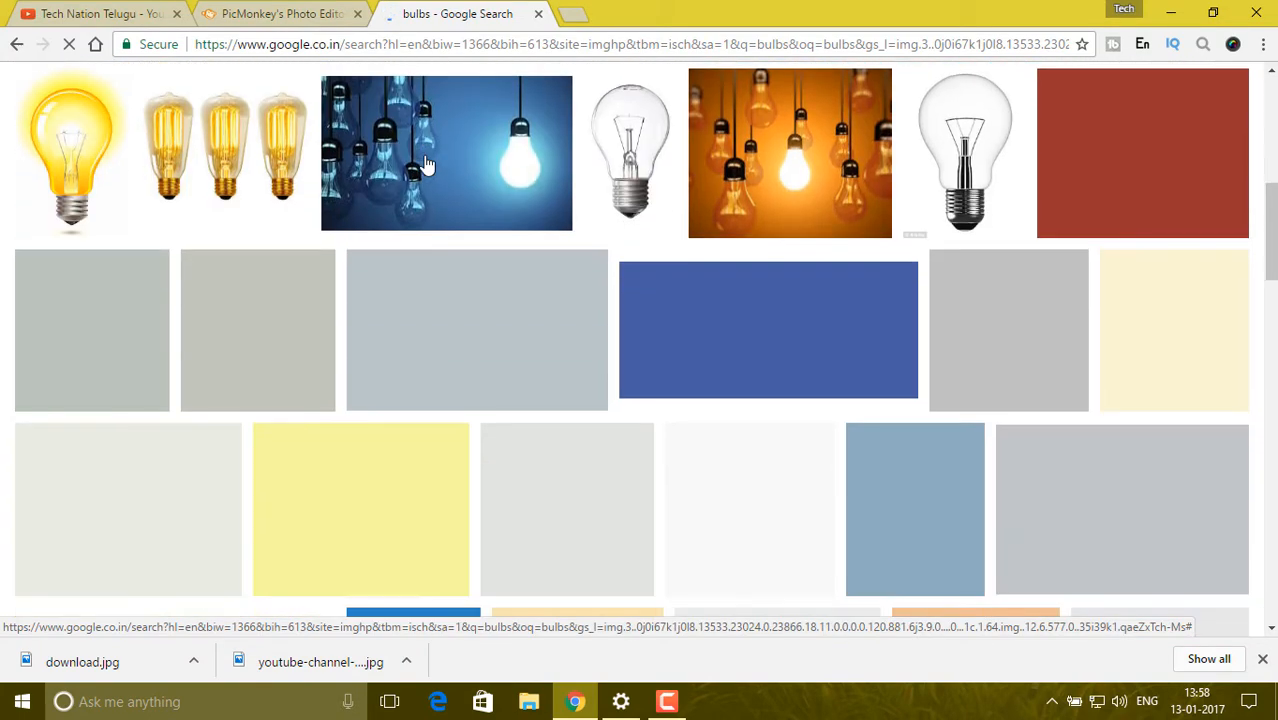
{"action": "scroll", "coordinate": [424, 163], "scroll_direction": "down", "scroll_amount": 3}
{"action": "scroll", "coordinate": [424, 163], "scroll_direction": "up", "scroll_amount": 6}
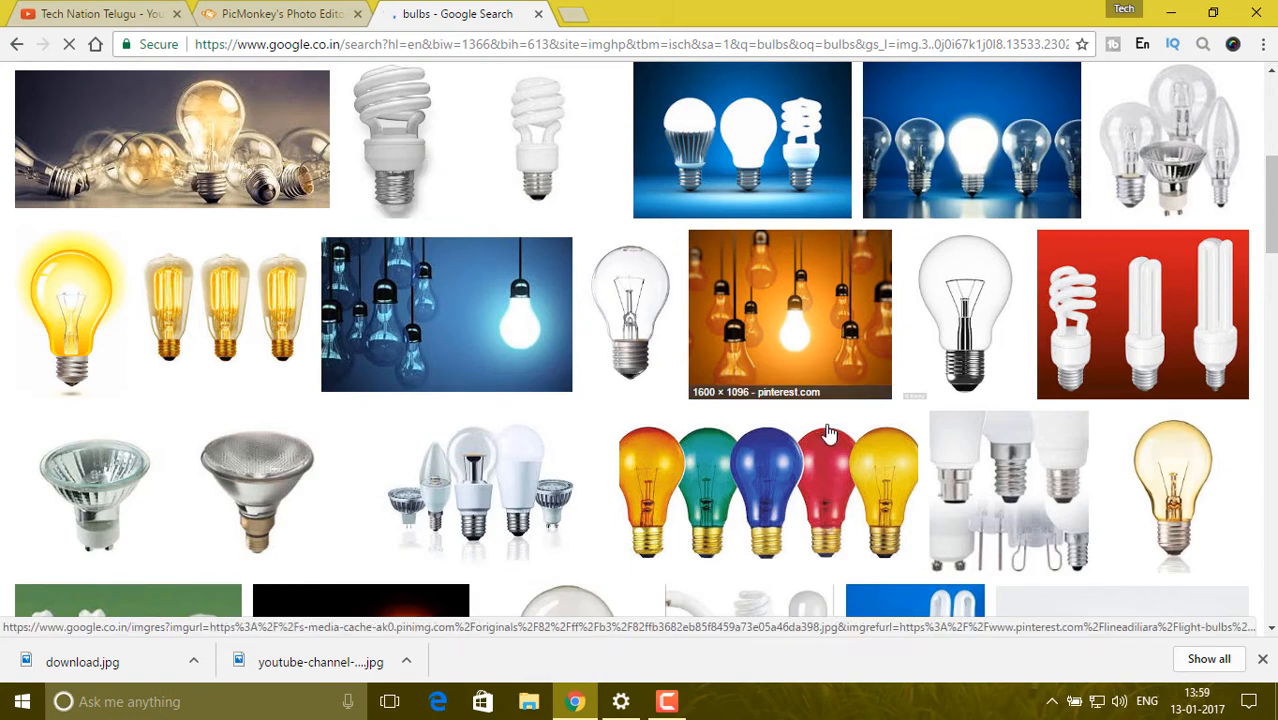
{"action": "left_click", "coordinate": [754, 485]}
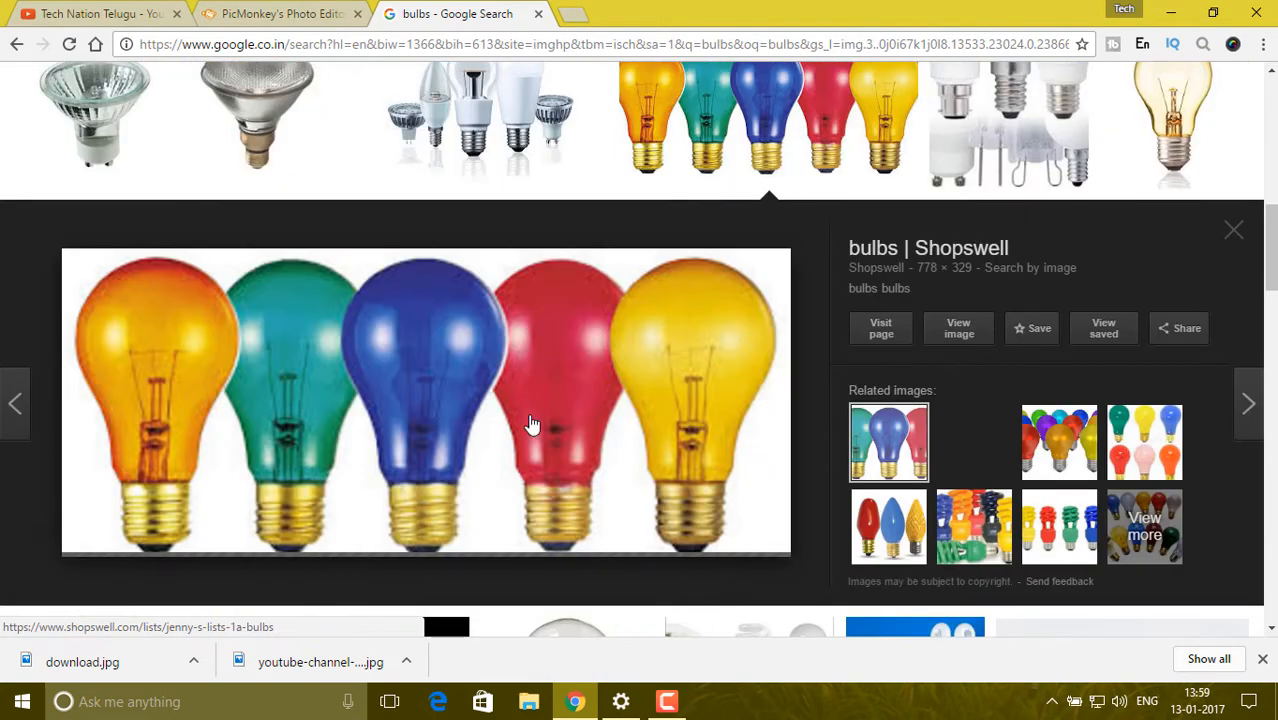
{"action": "right_click", "coordinate": [448, 350]}
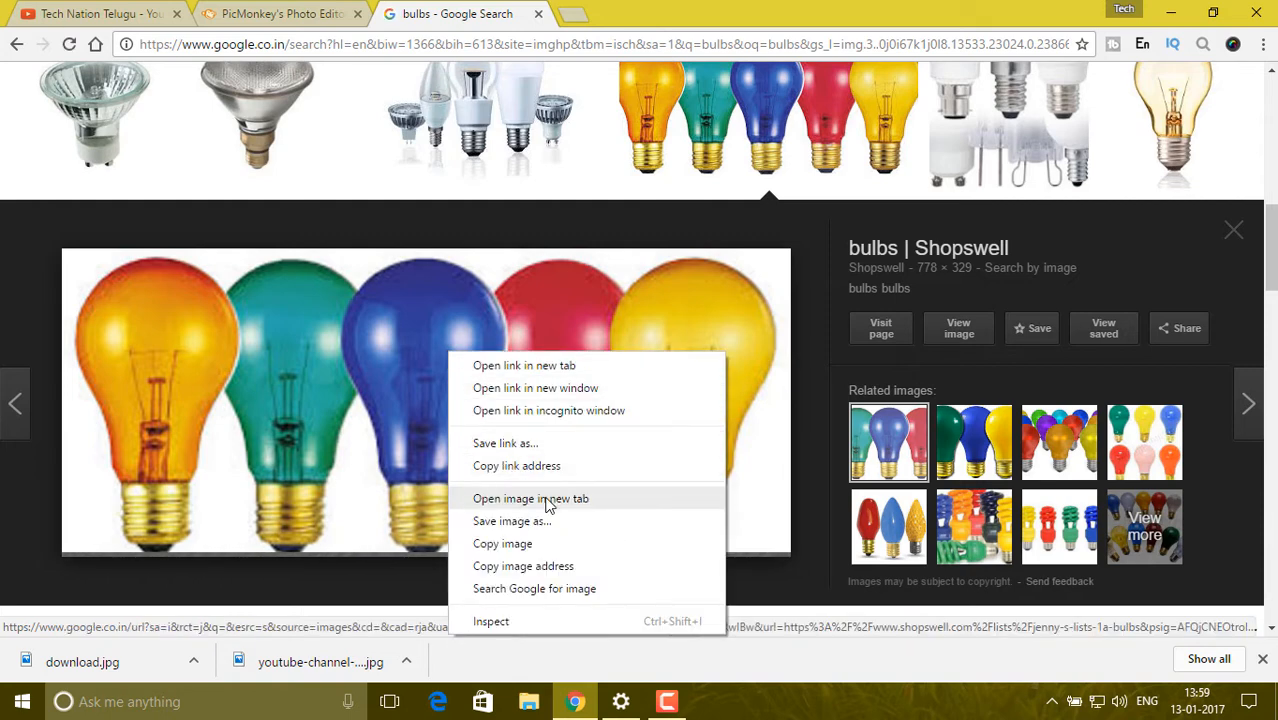
{"action": "left_click", "coordinate": [512, 521]}
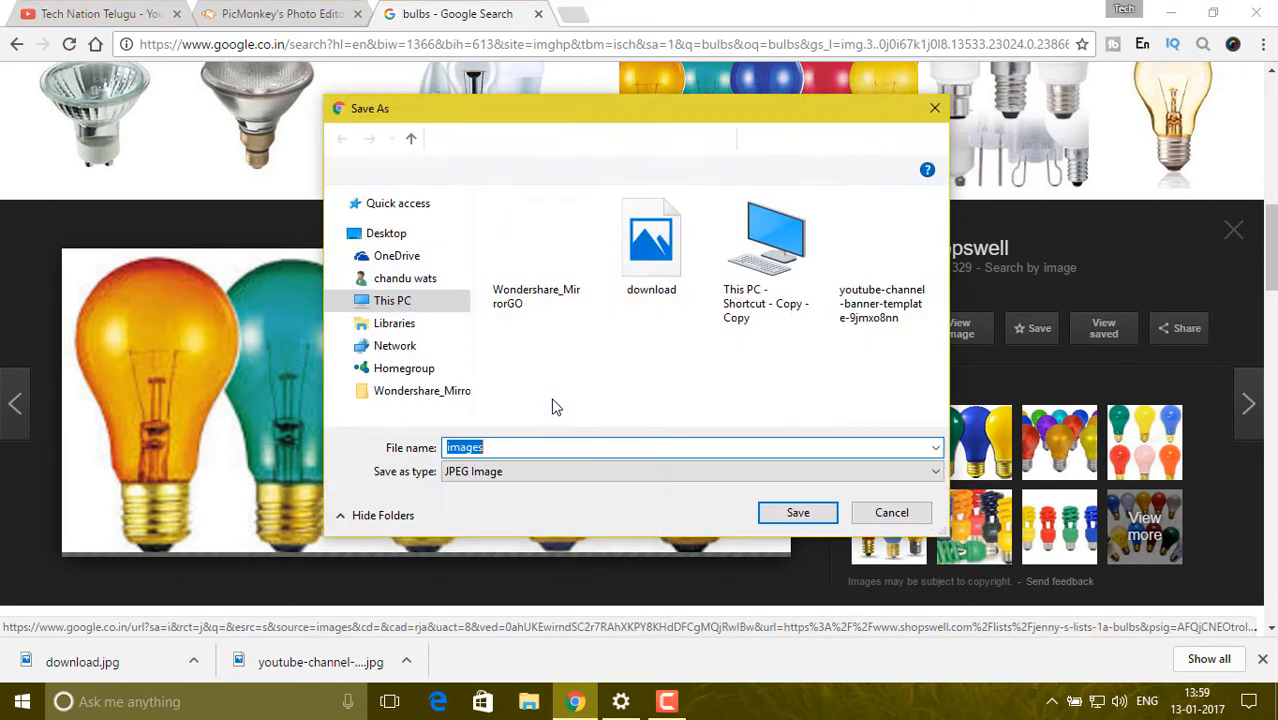
{"action": "left_click", "coordinate": [795, 515]}
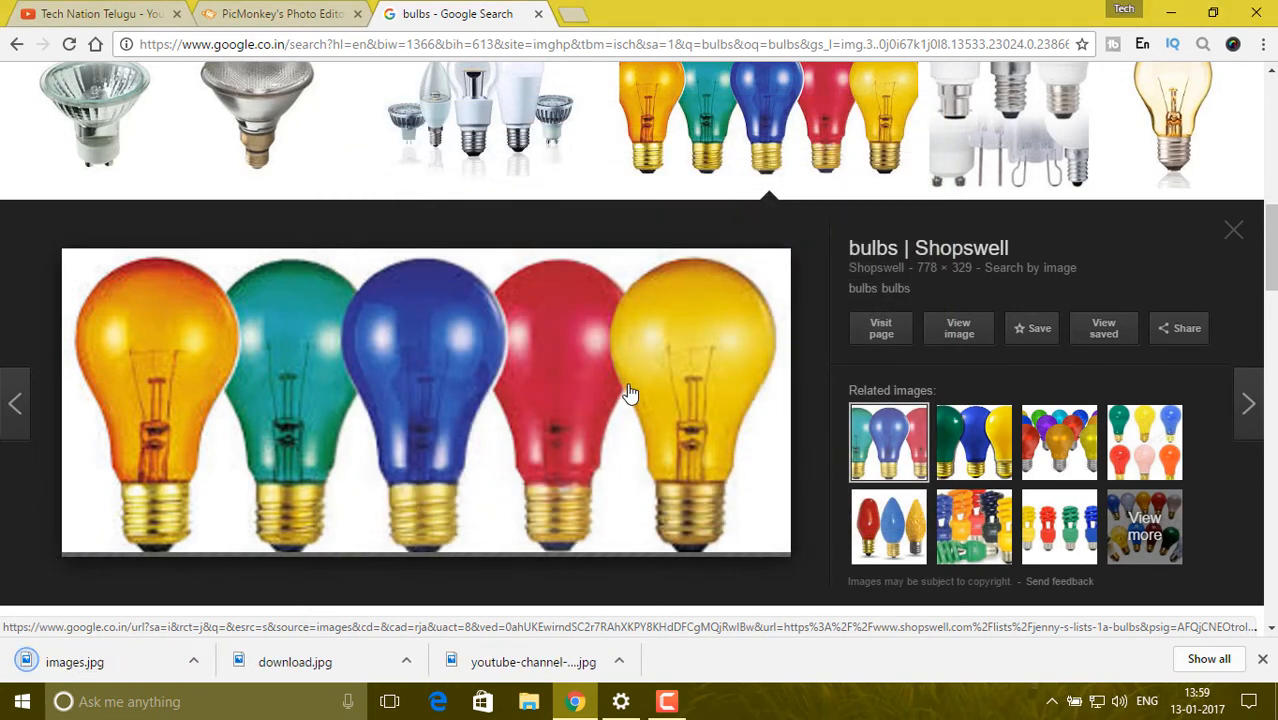
Find the picture of glowing hanging bulbs with orange background lights in the image results and save it.
{"action": "scroll", "coordinate": [747, 431], "scroll_direction": "up", "scroll_amount": 7}
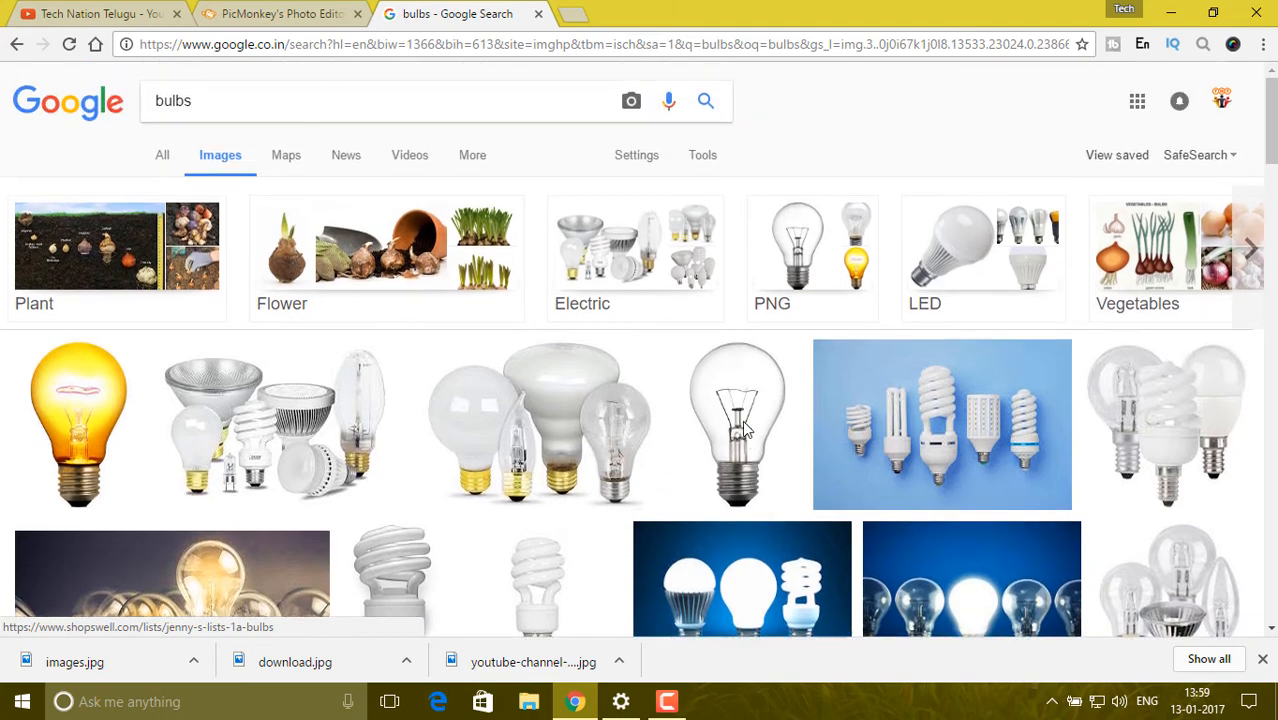
{"action": "scroll", "coordinate": [742, 420], "scroll_direction": "down", "scroll_amount": 15}
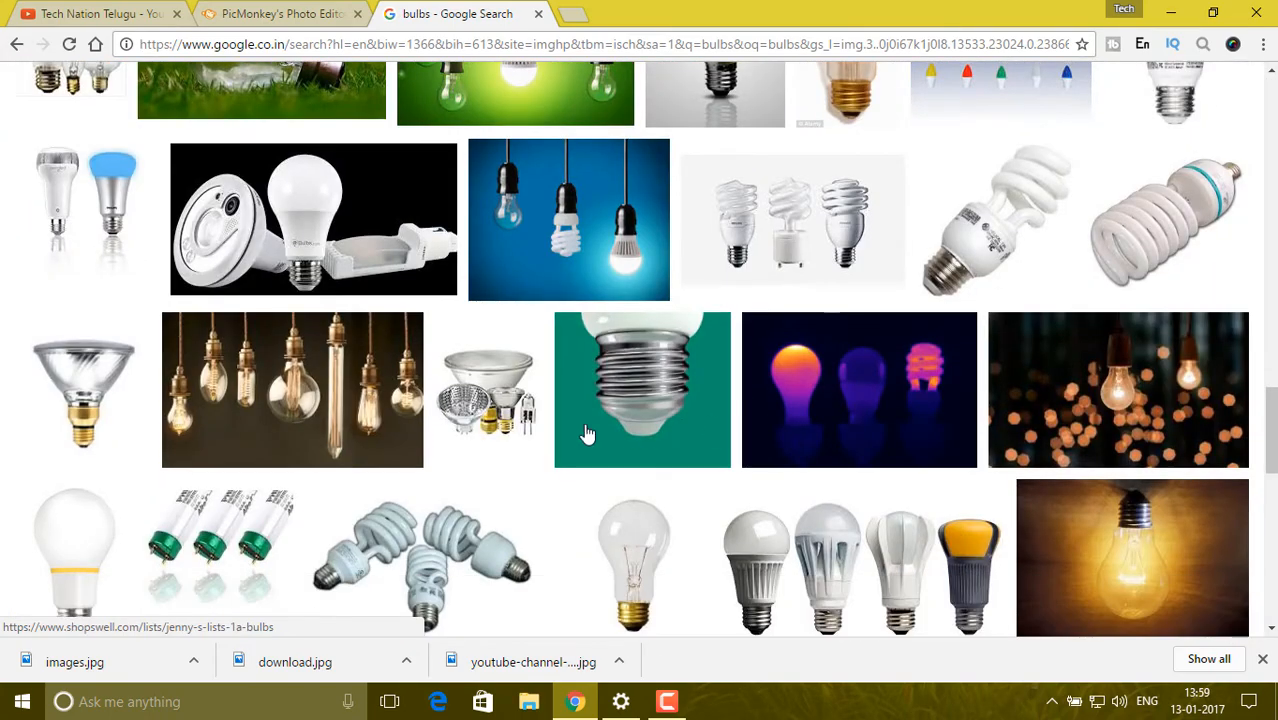
Switch to the PicMonkey website and open its photo editor.
{"action": "left_click_drag", "start_coordinate": [415, 428], "coordinate": [260, 14]}
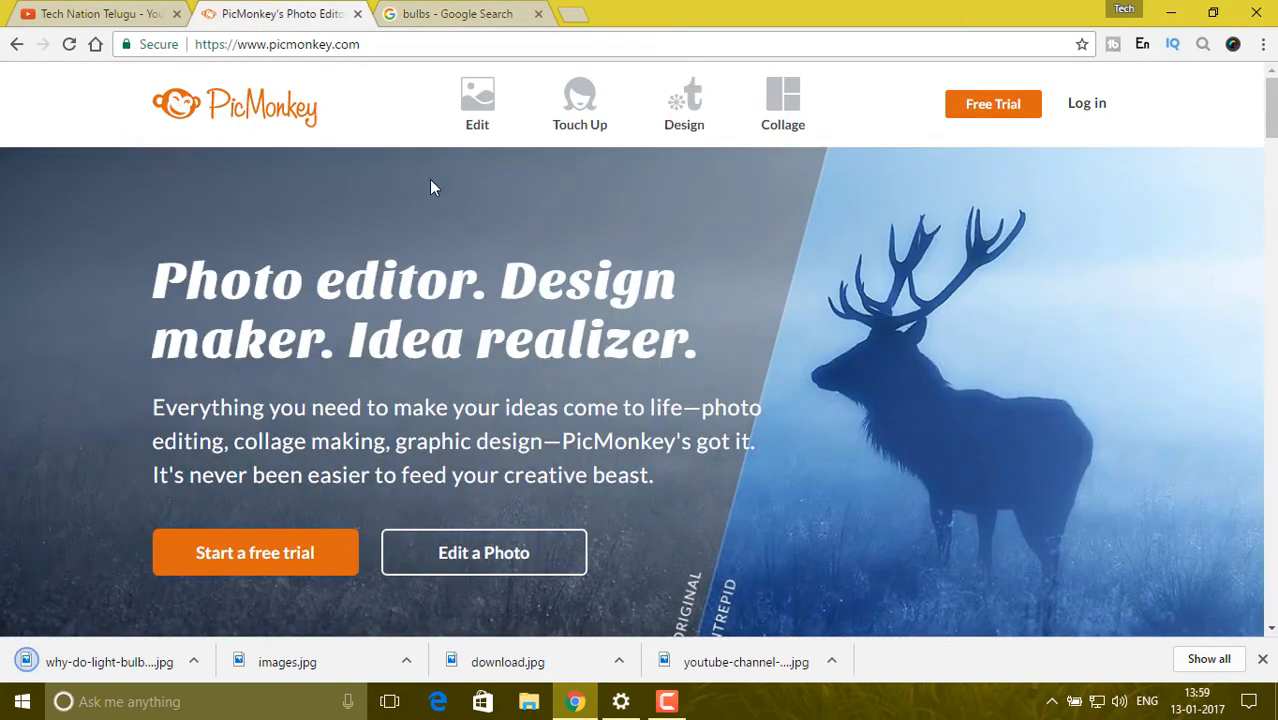
{"action": "mouse_move", "coordinate": [476, 128]}
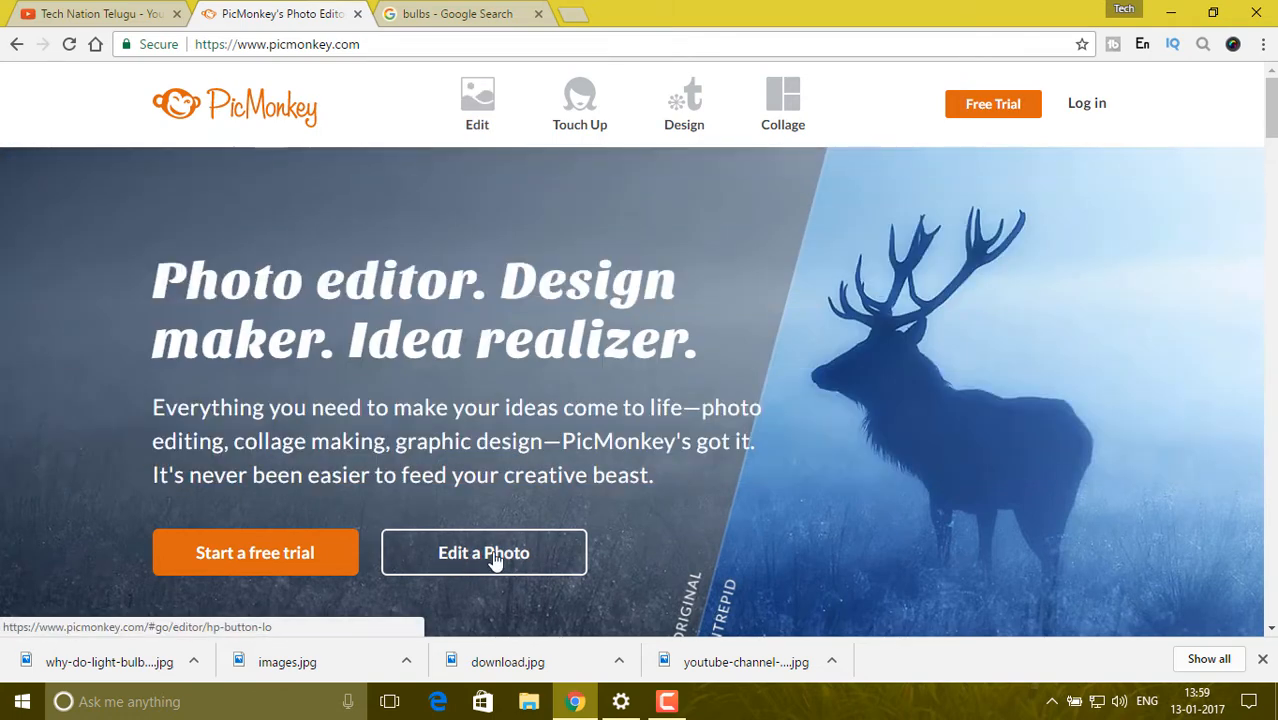
{"action": "left_click", "coordinate": [494, 558]}
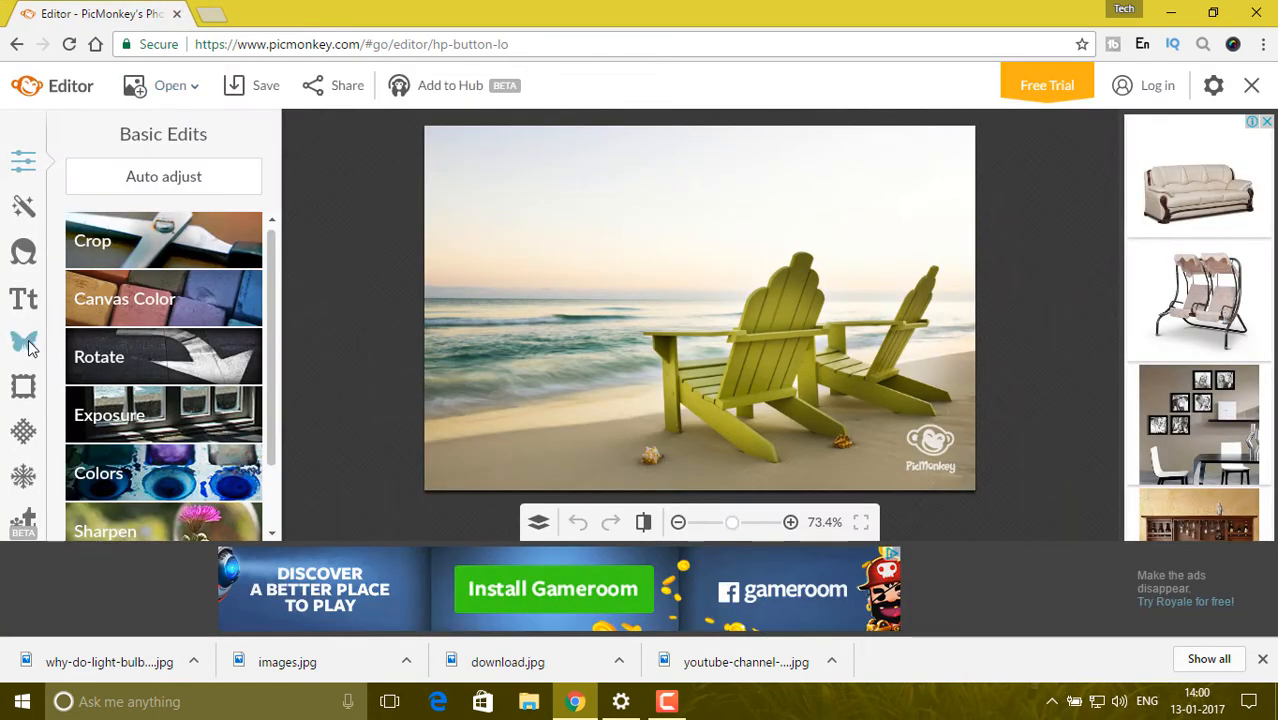
Add the file "youtube-channel-banner-template-9jmxo8nn" from the Desktop folder as a custom overlay on the beach photo.
{"action": "left_click", "coordinate": [24, 341]}
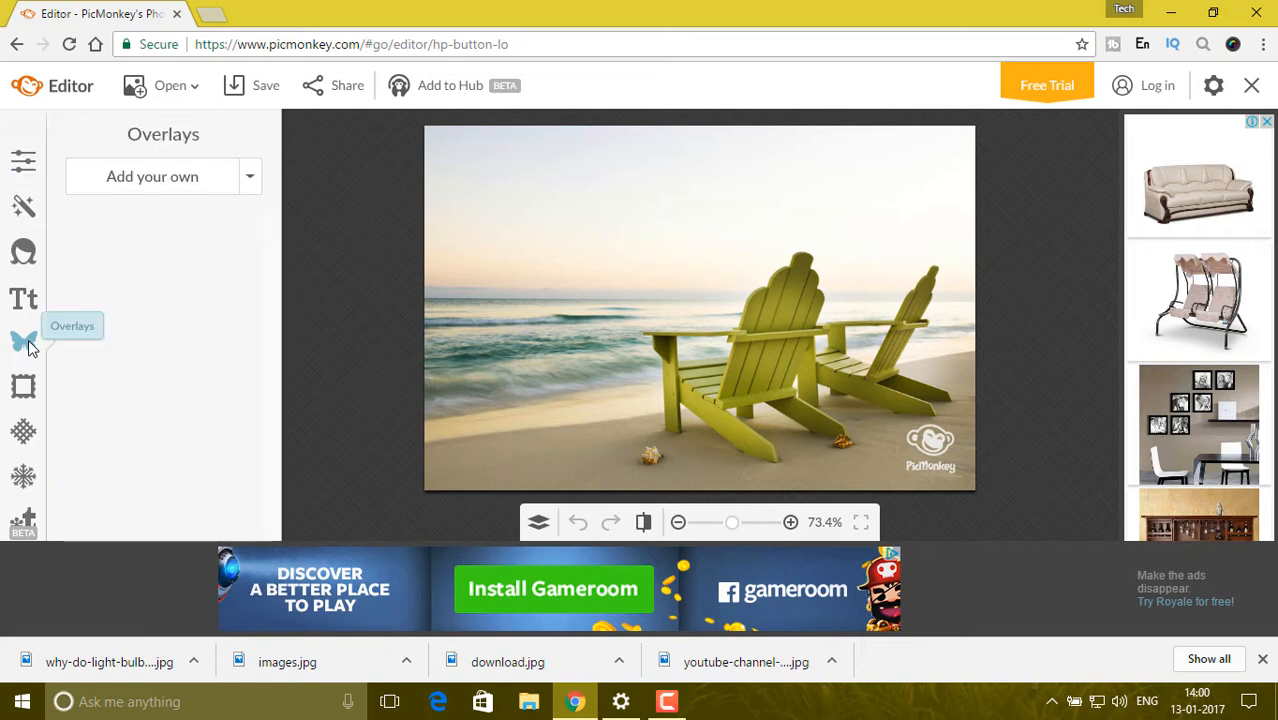
{"action": "left_click", "coordinate": [204, 180]}
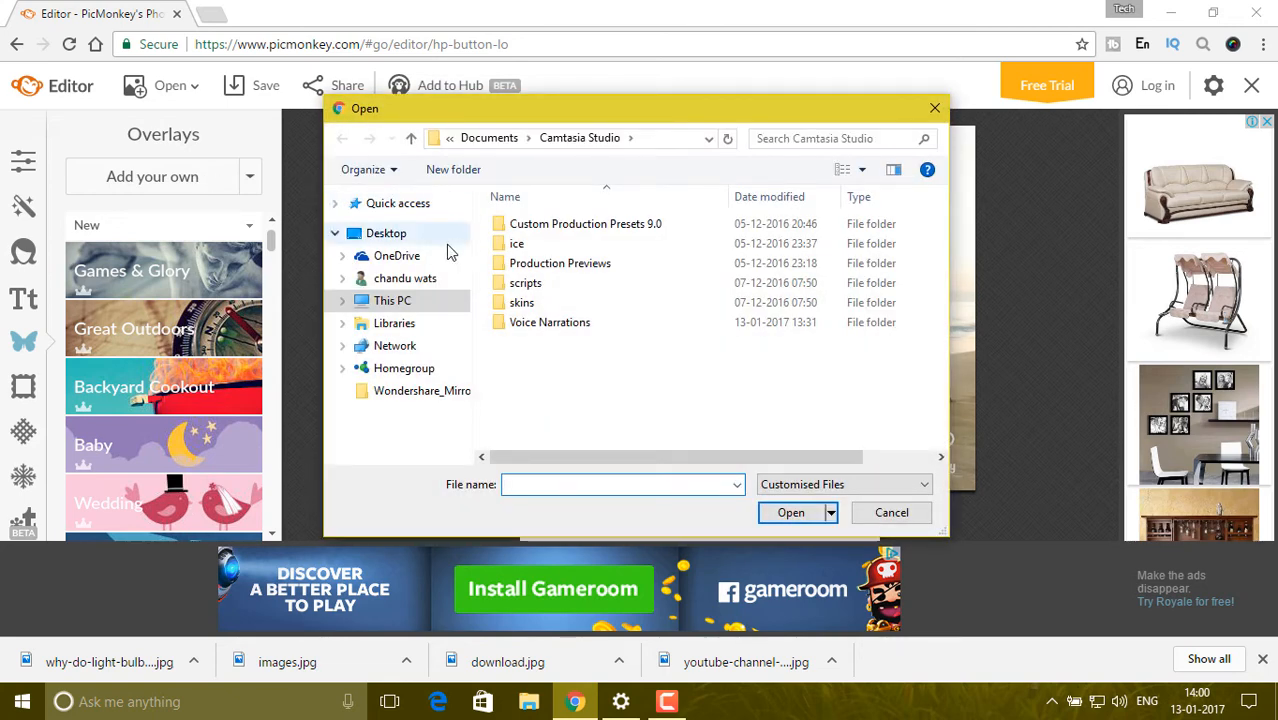
{"action": "left_click", "coordinate": [405, 238]}
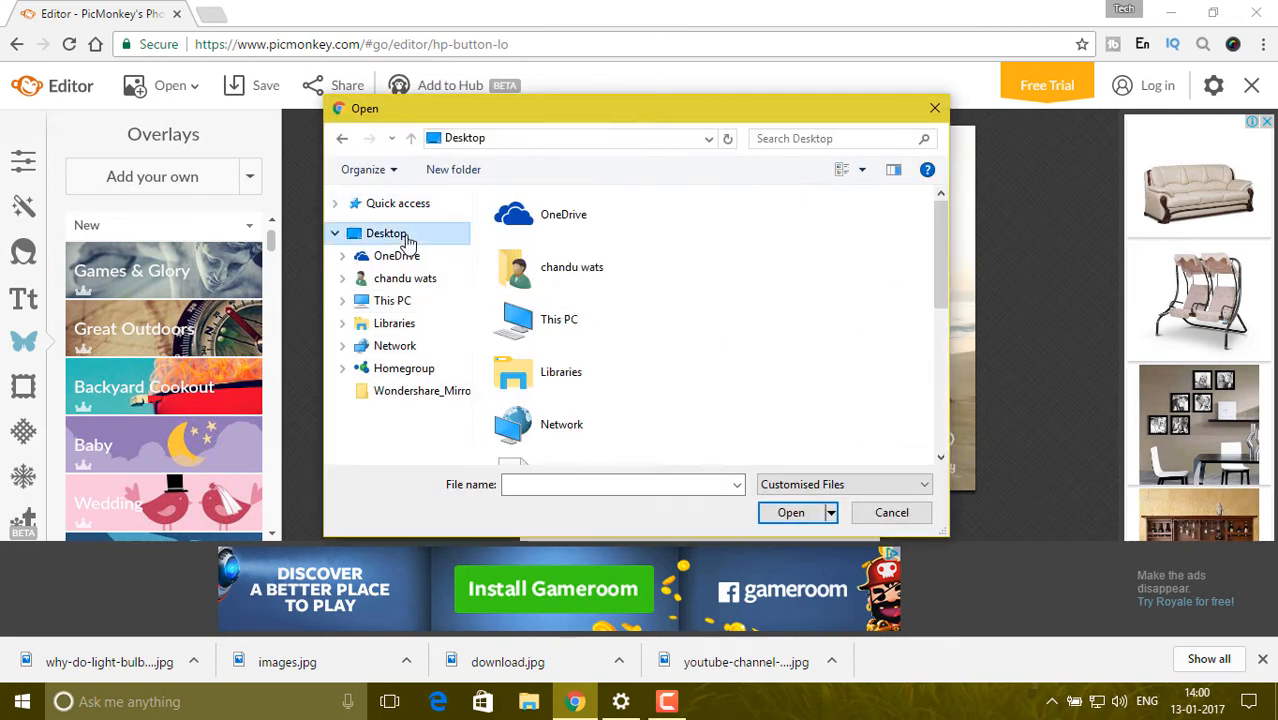
{"action": "scroll", "coordinate": [679, 270], "scroll_direction": "down", "scroll_amount": 3}
{"action": "left_click", "coordinate": [676, 271]}
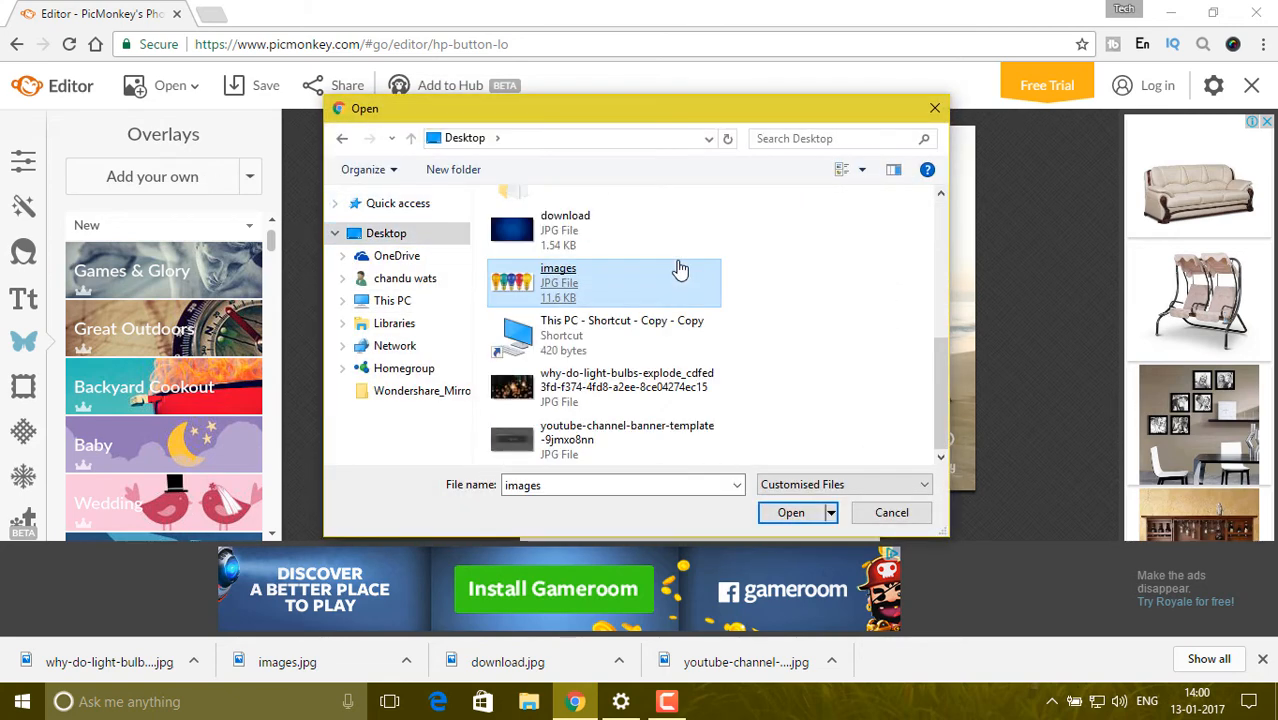
{"action": "double_click", "coordinate": [566, 448]}
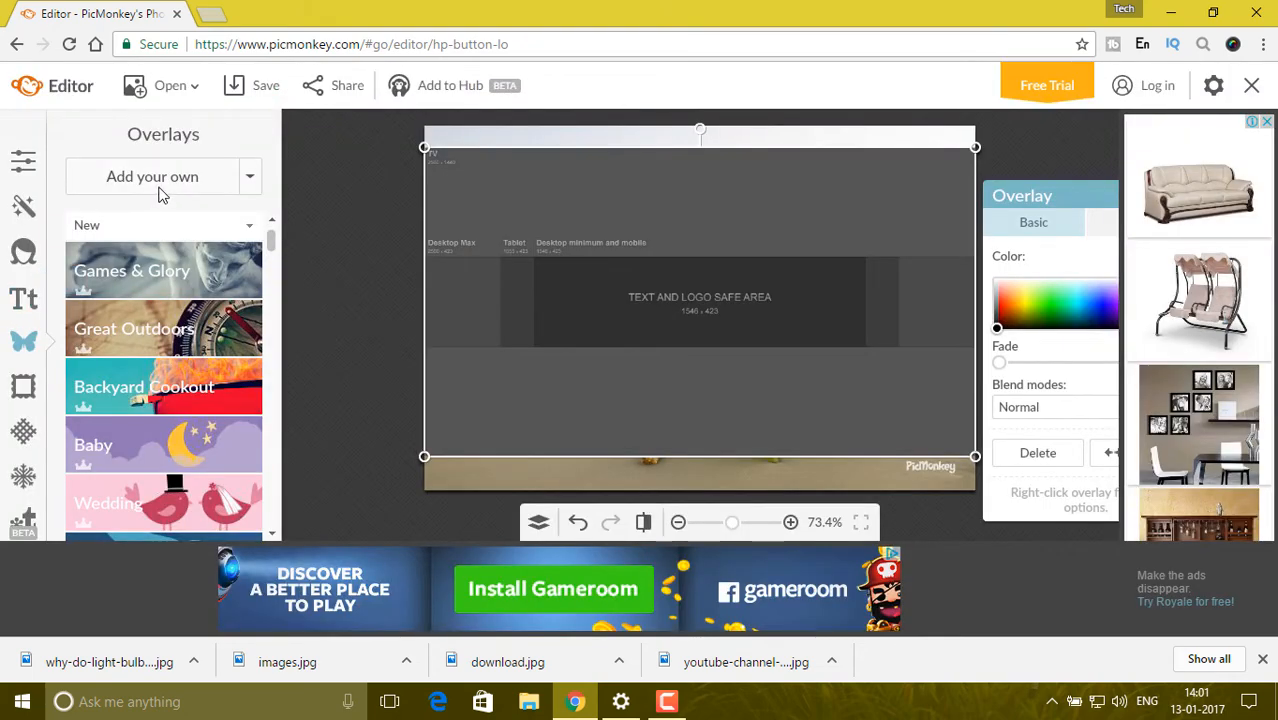
Add the blue gradient file "download" as an overlay, then enlarge and position it over the banner template.
{"action": "left_click", "coordinate": [160, 180]}
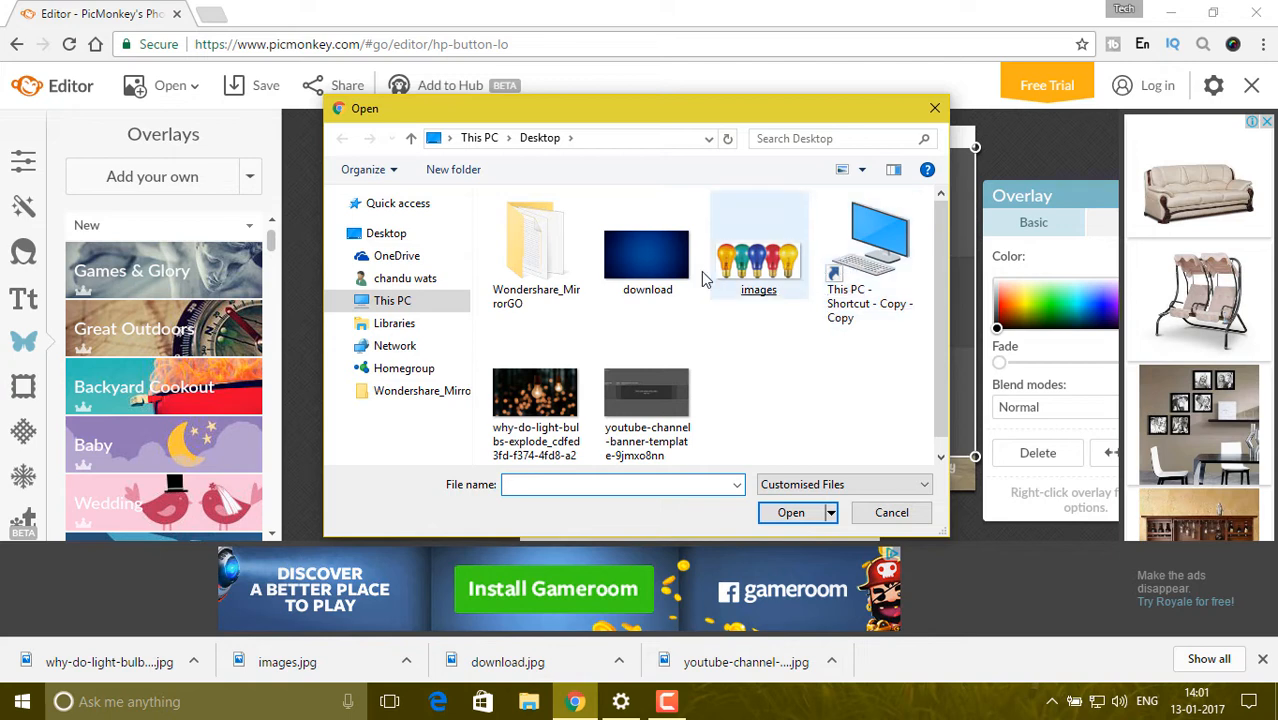
{"action": "left_click", "coordinate": [643, 262]}
{"action": "double_click", "coordinate": [643, 262]}
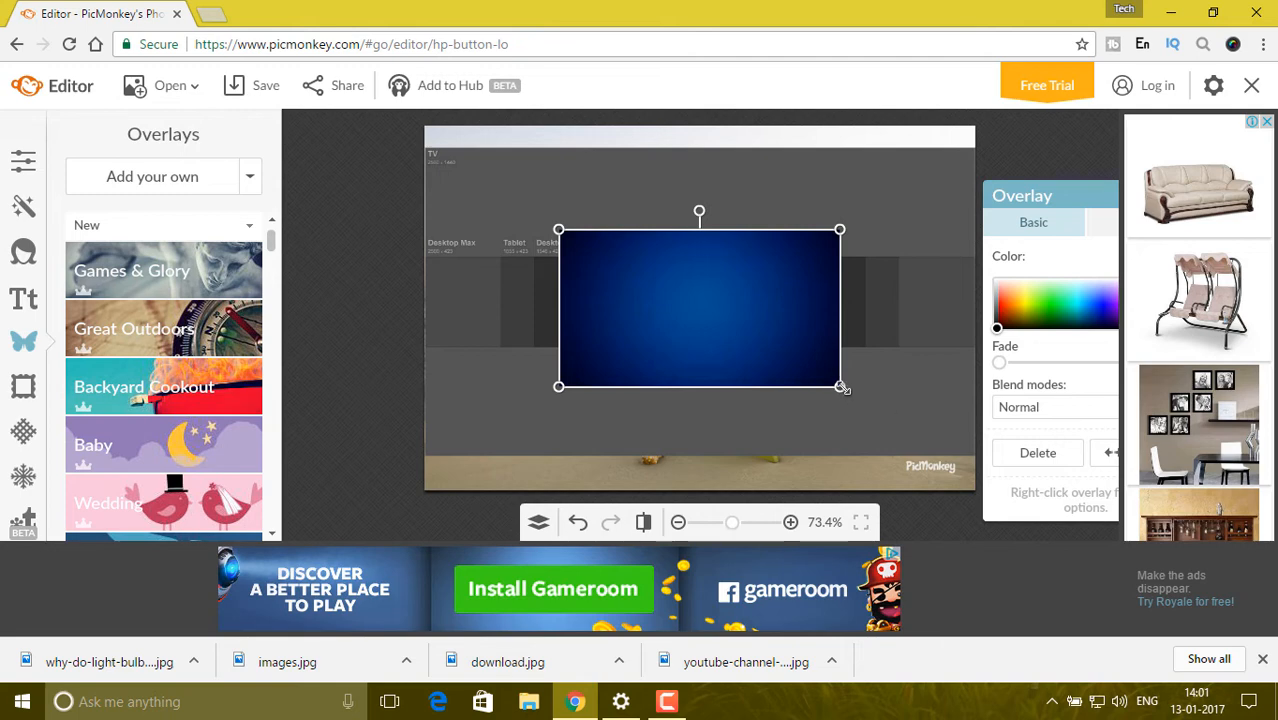
{"action": "left_click_drag", "start_coordinate": [840, 387], "coordinate": [1090, 616]}
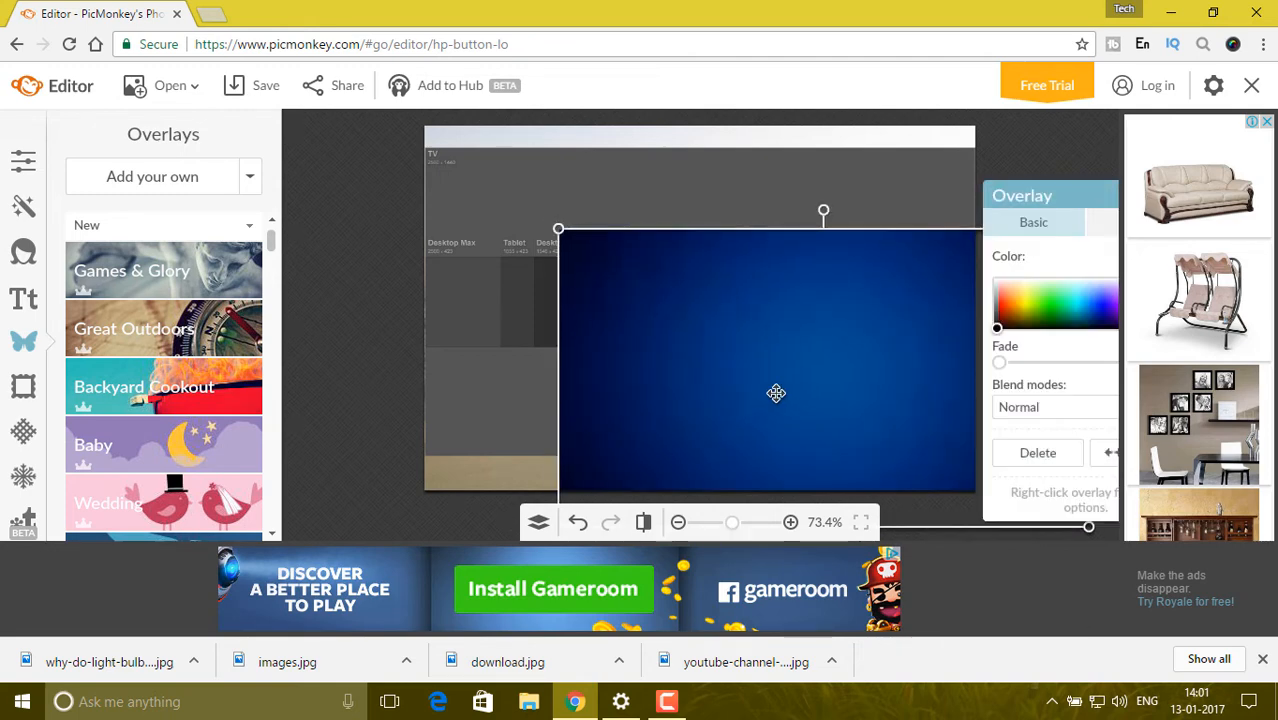
{"action": "left_click_drag", "start_coordinate": [776, 393], "coordinate": [656, 317]}
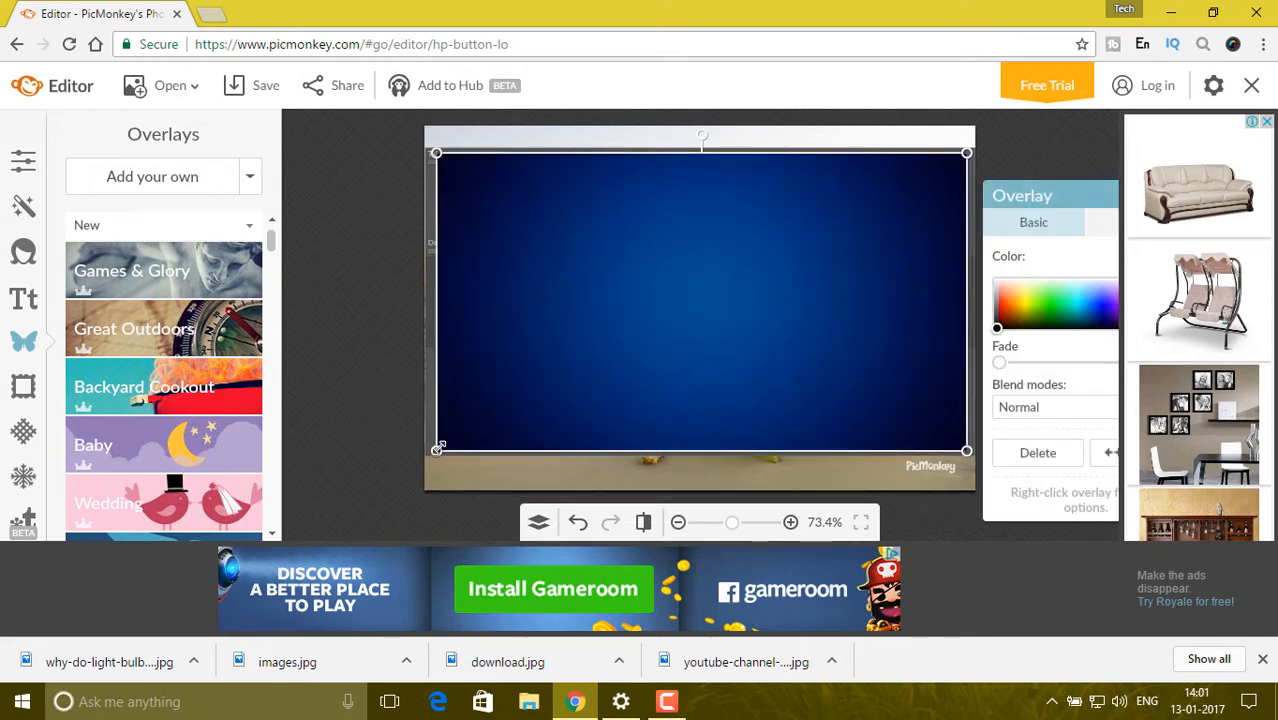
{"action": "left_click_drag", "start_coordinate": [437, 450], "coordinate": [385, 478]}
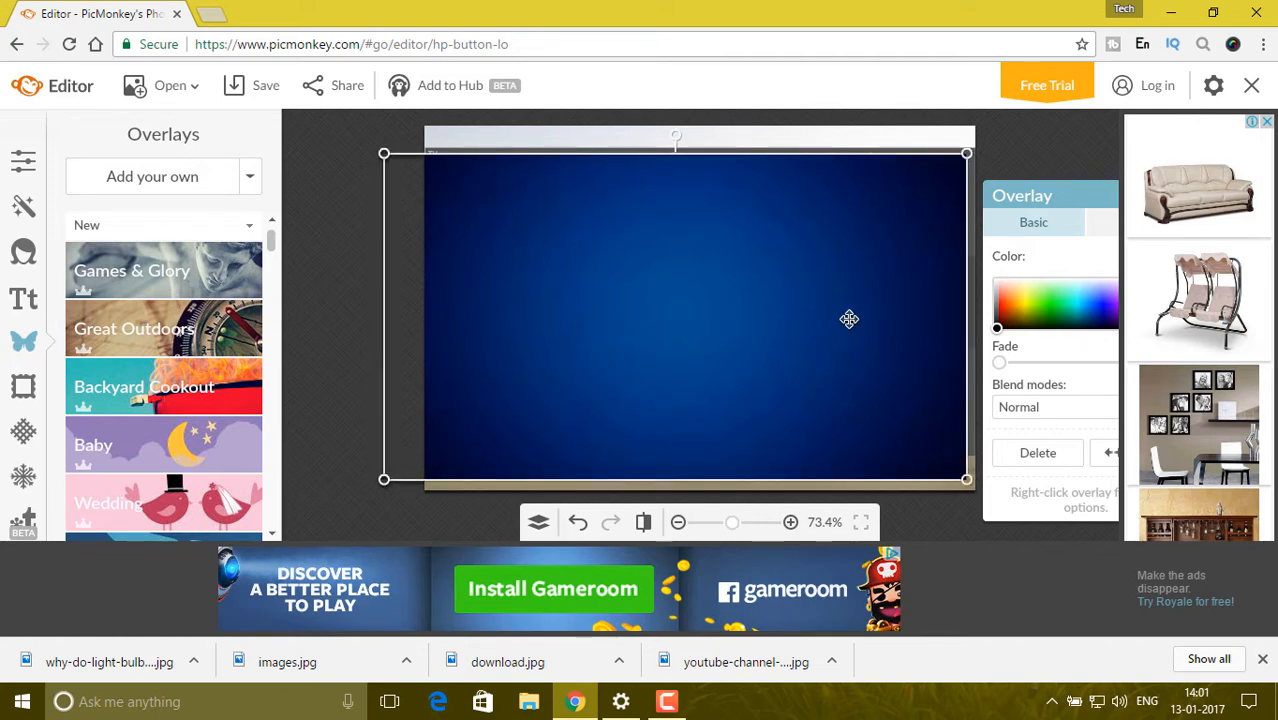
Set the blue gradient overlay's fade to 45% and close its settings.
{"action": "left_click_drag", "start_coordinate": [1028, 200], "coordinate": [706, 200]}
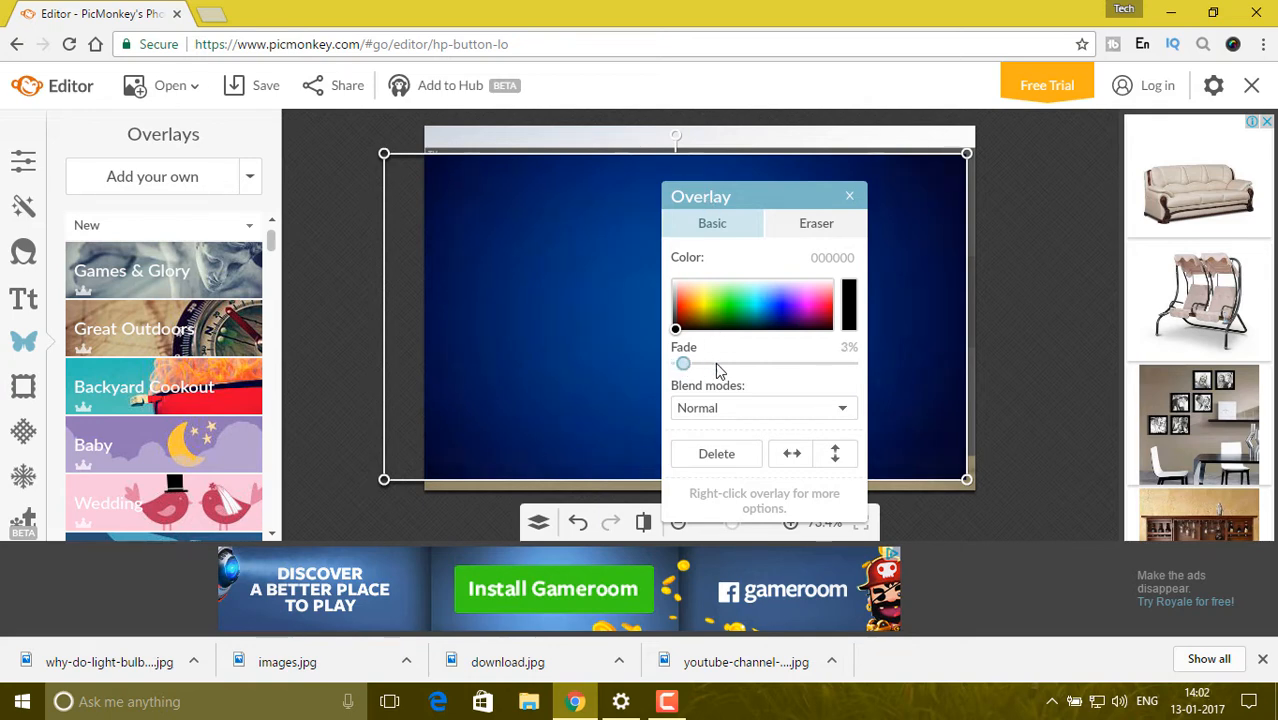
{"action": "left_click_drag", "start_coordinate": [715, 364], "coordinate": [754, 368]}
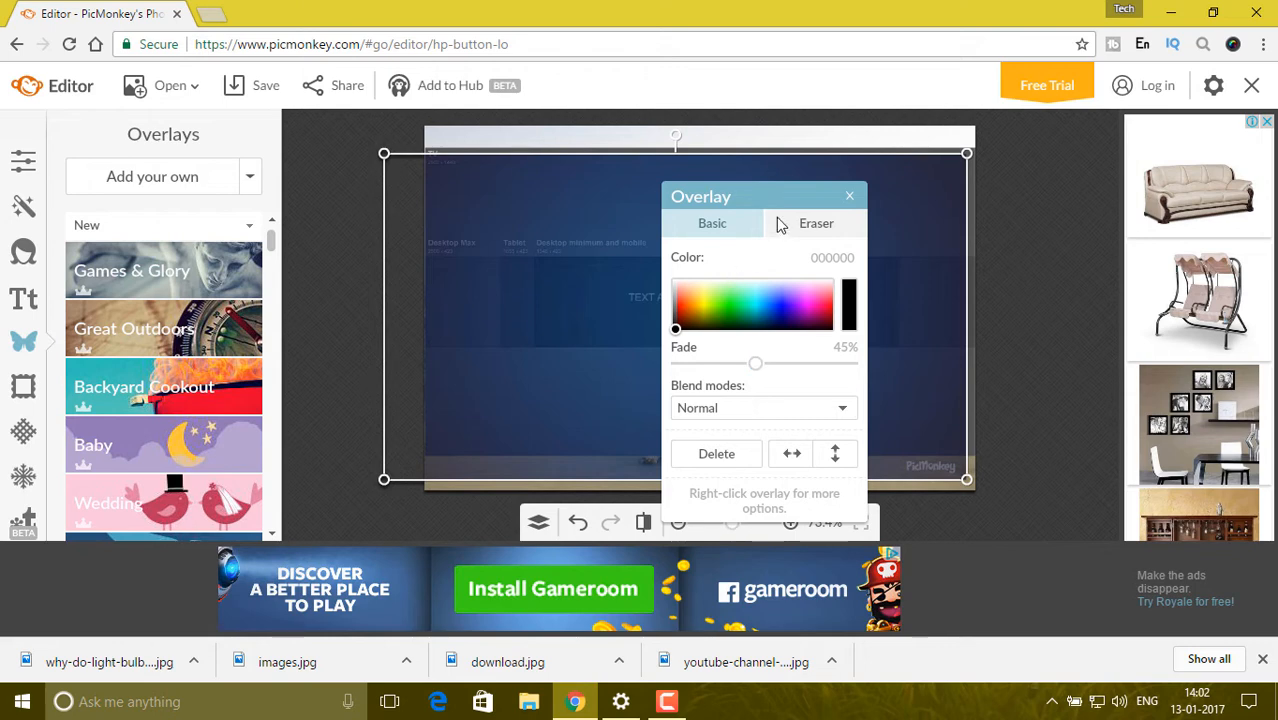
{"action": "left_click", "coordinate": [848, 198]}
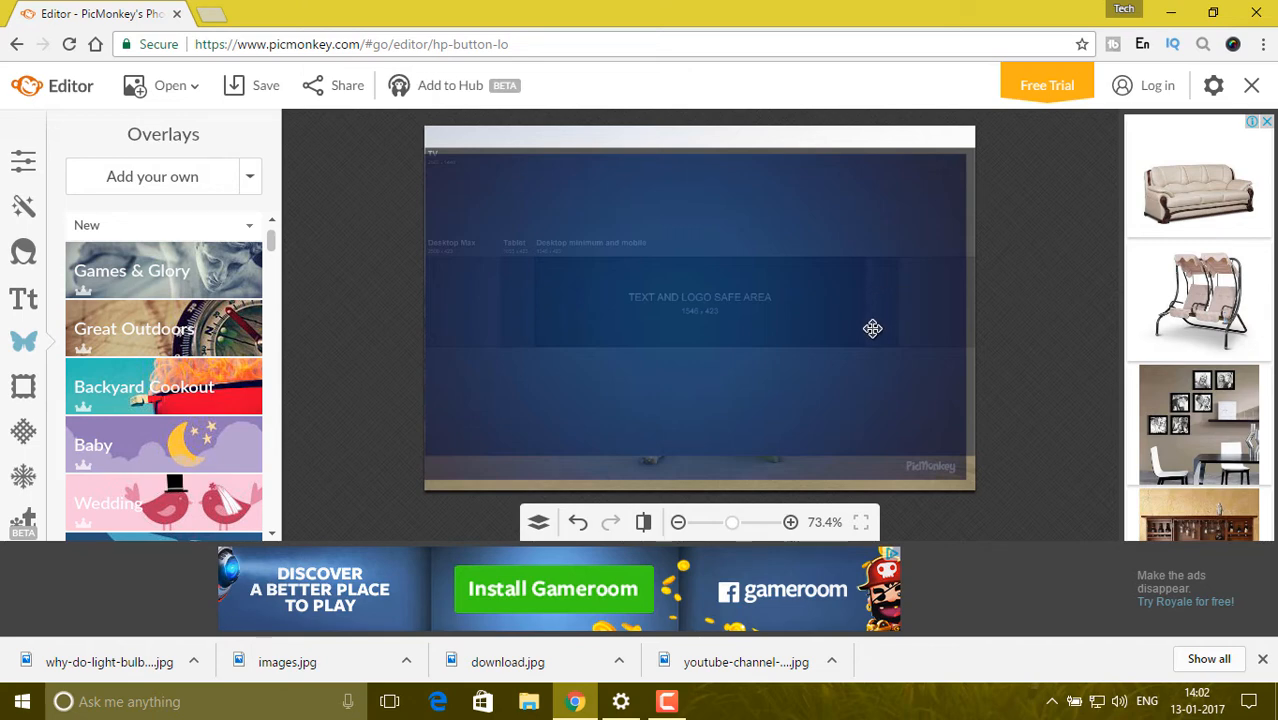
Add the coloured bulbs file "images" as an overlay, shrink it to the height of the text and logo safe area and centre it there.
{"action": "left_click", "coordinate": [174, 184]}
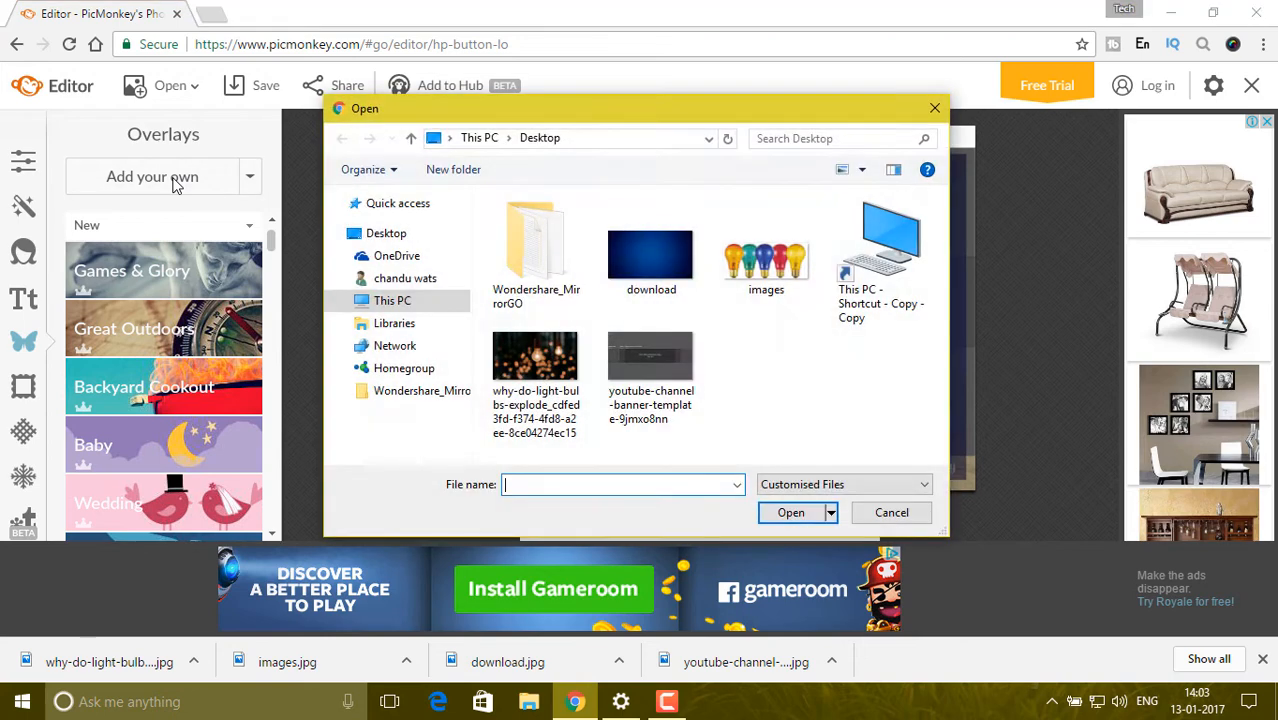
{"action": "double_click", "coordinate": [765, 262]}
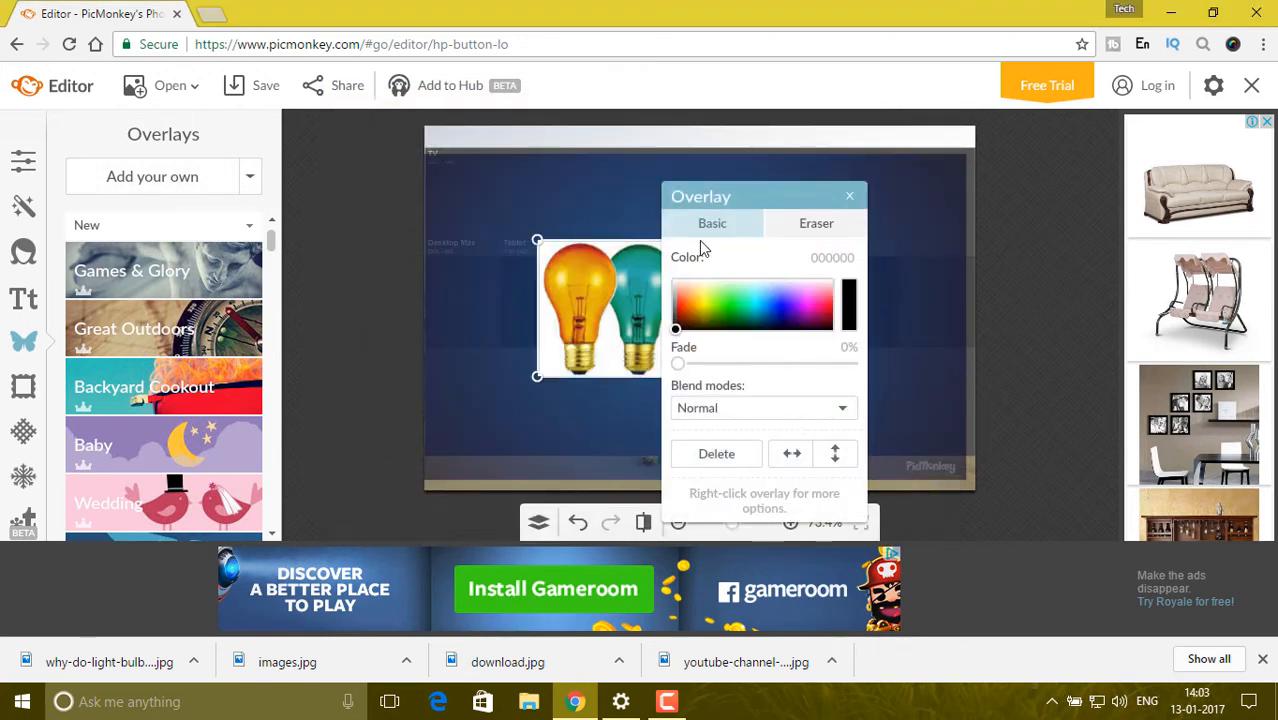
{"action": "left_click_drag", "start_coordinate": [732, 196], "coordinate": [262, 258]}
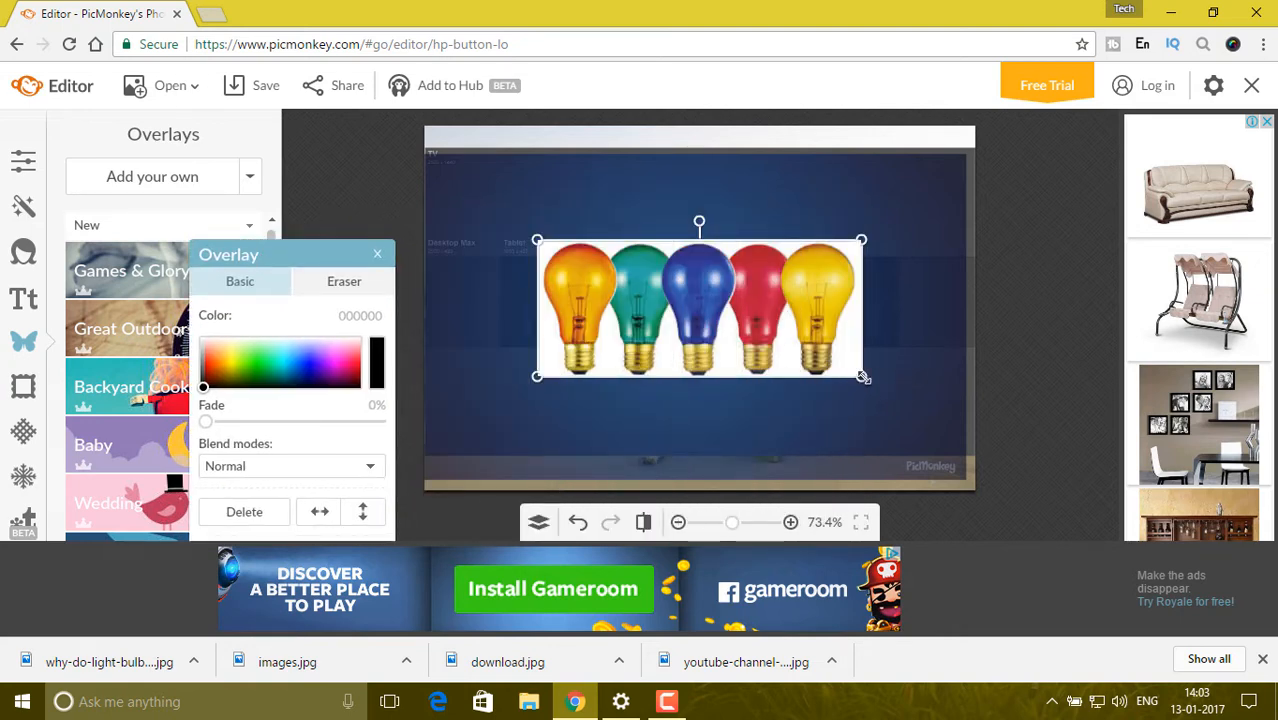
{"action": "left_click_drag", "start_coordinate": [862, 377], "coordinate": [763, 336]}
{"action": "left_click_drag", "start_coordinate": [675, 288], "coordinate": [702, 298]}
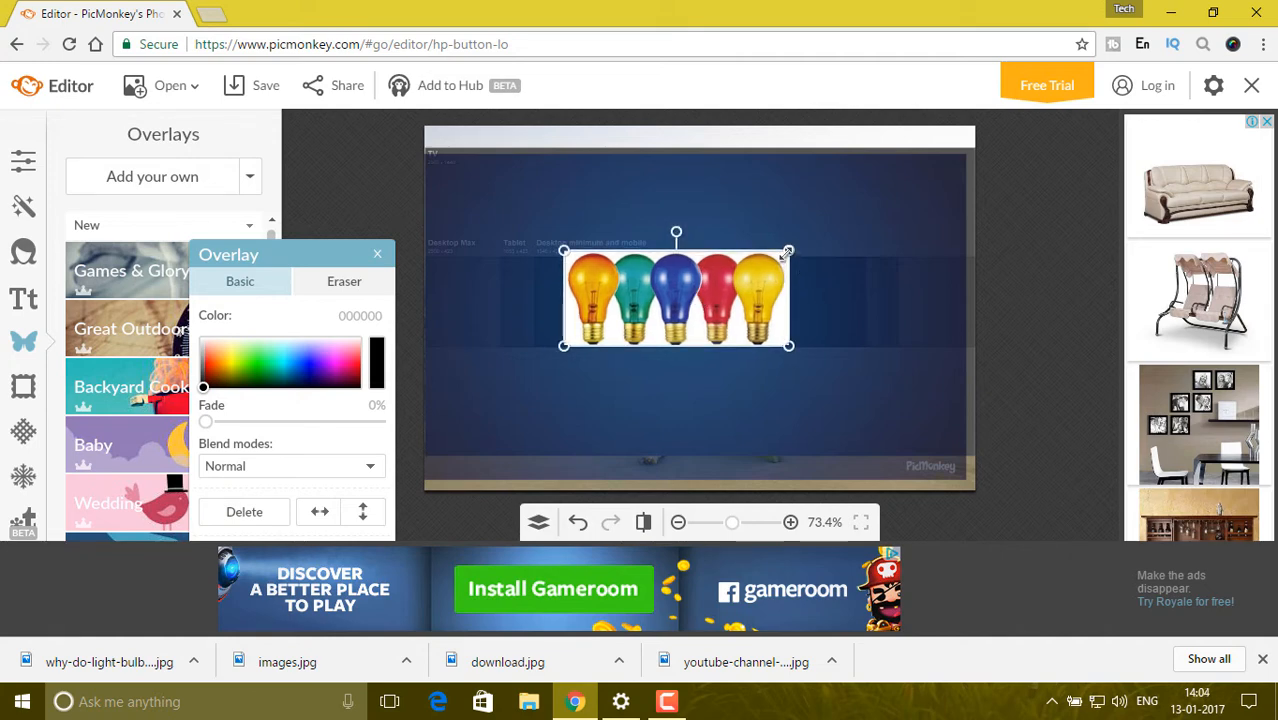
{"action": "left_click_drag", "start_coordinate": [788, 254], "coordinate": [781, 262]}
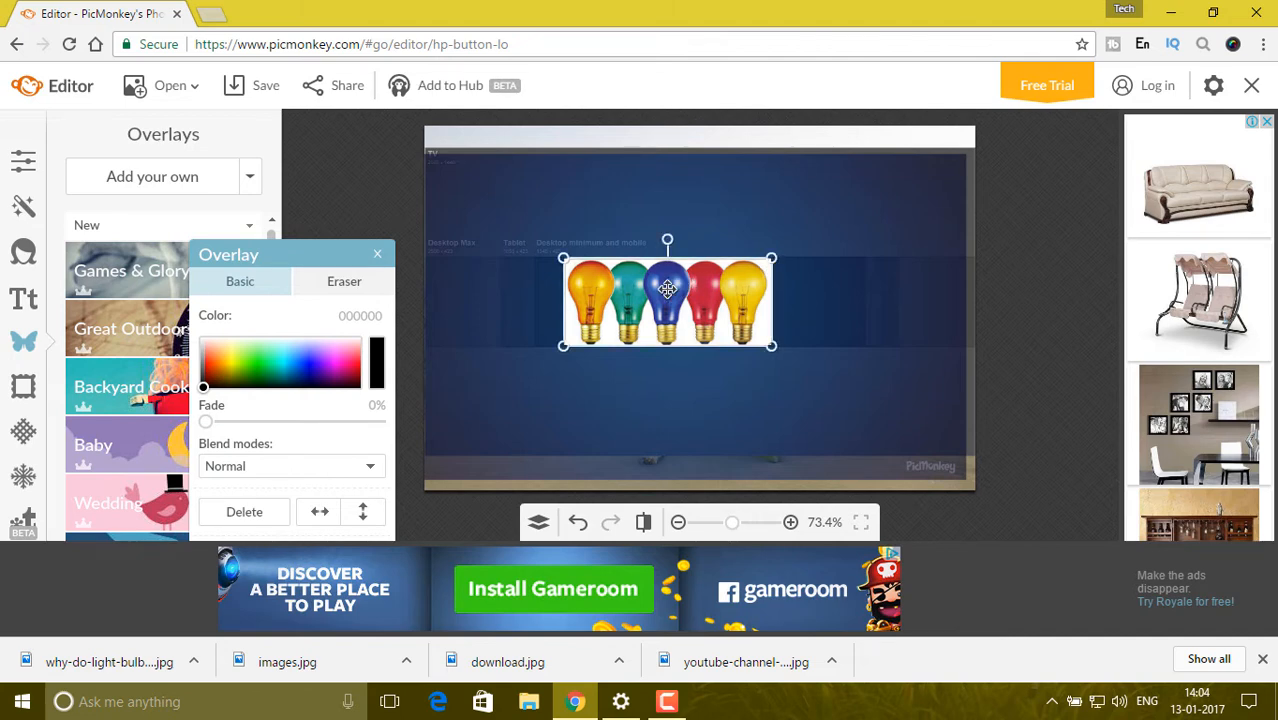
{"action": "left_click_drag", "start_coordinate": [668, 289], "coordinate": [694, 288]}
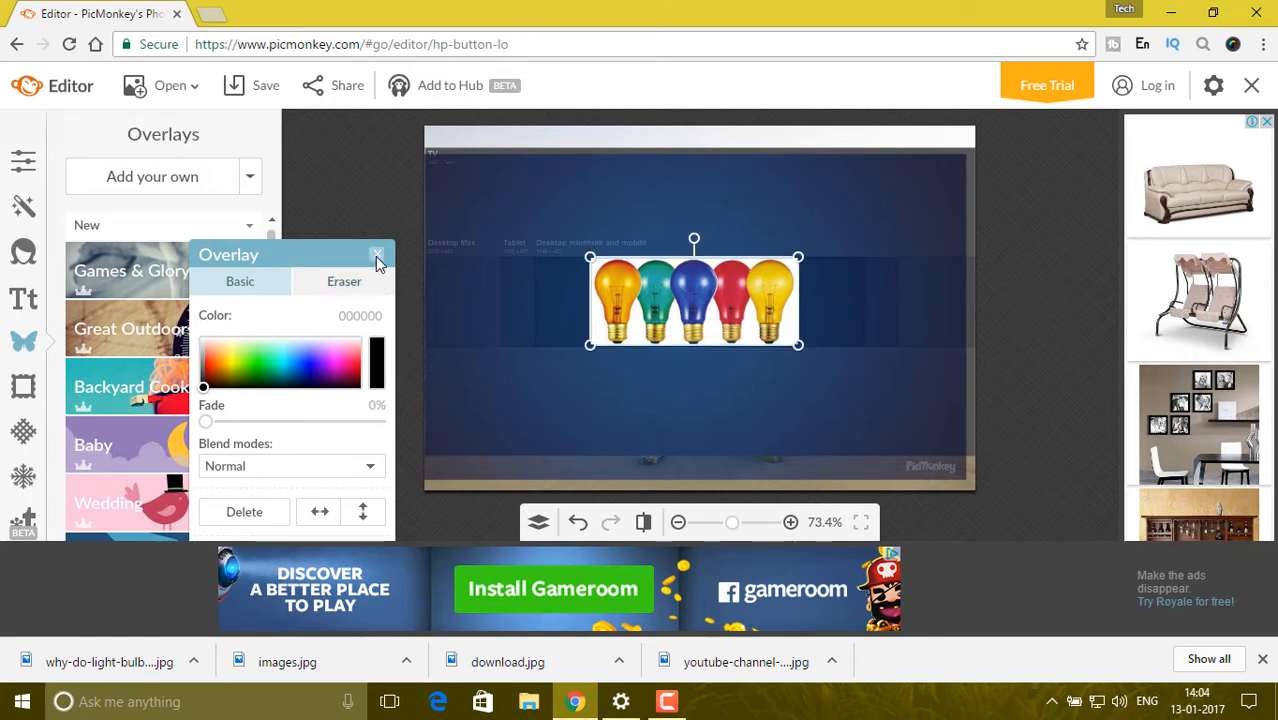
{"action": "left_click", "coordinate": [356, 284]}
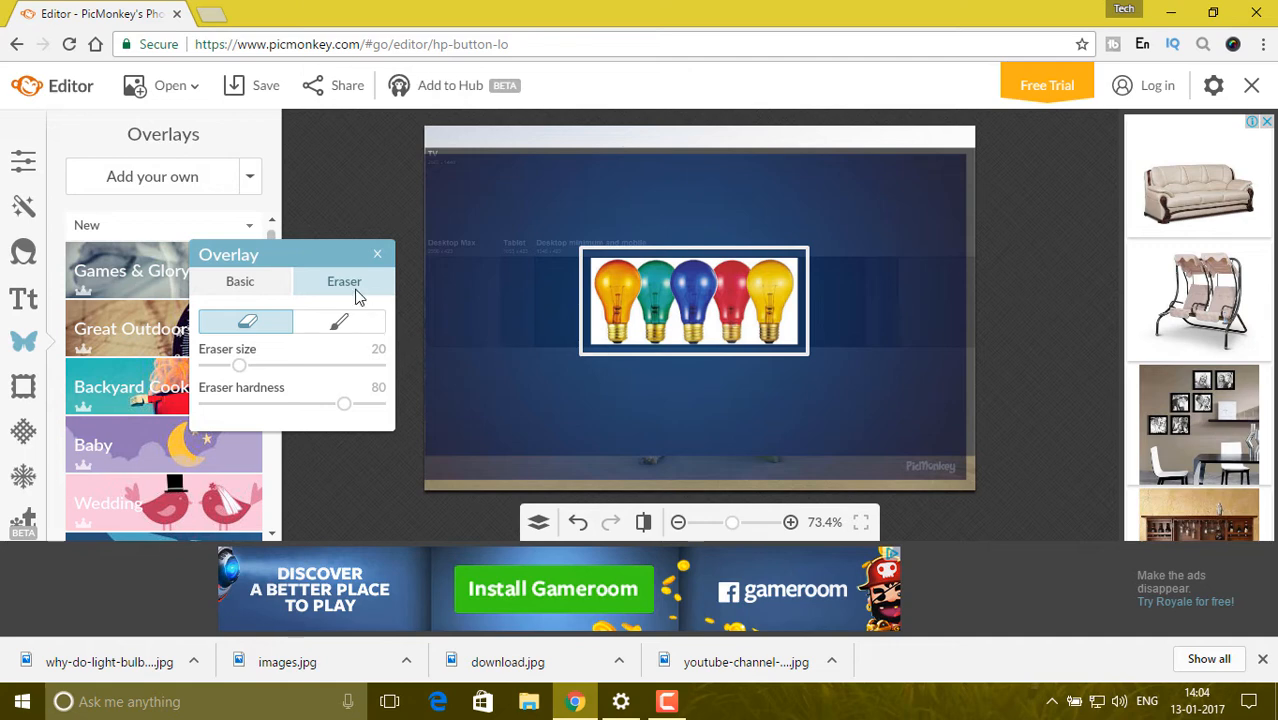
{"action": "left_click", "coordinate": [378, 256]}
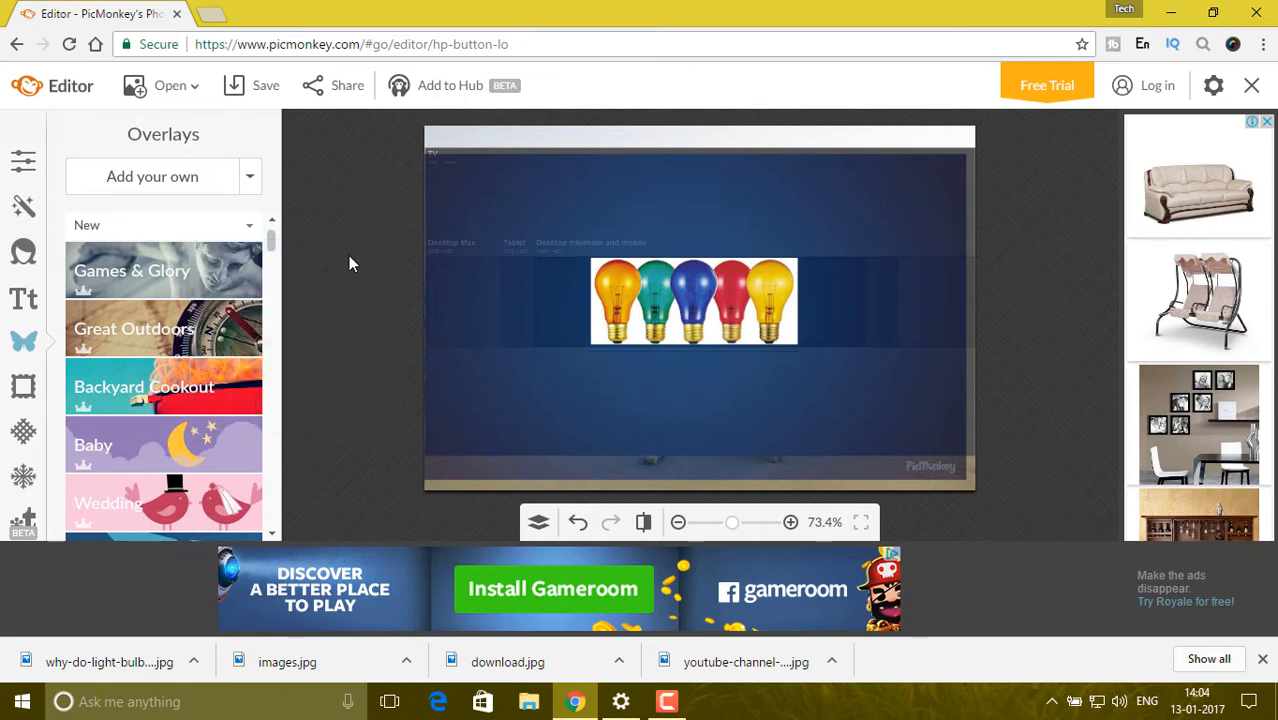
Add the hanging bulbs picture as overlays on both sides of the coloured bulbs, scaled to match the height of the centre strip.
{"action": "left_click", "coordinate": [208, 177]}
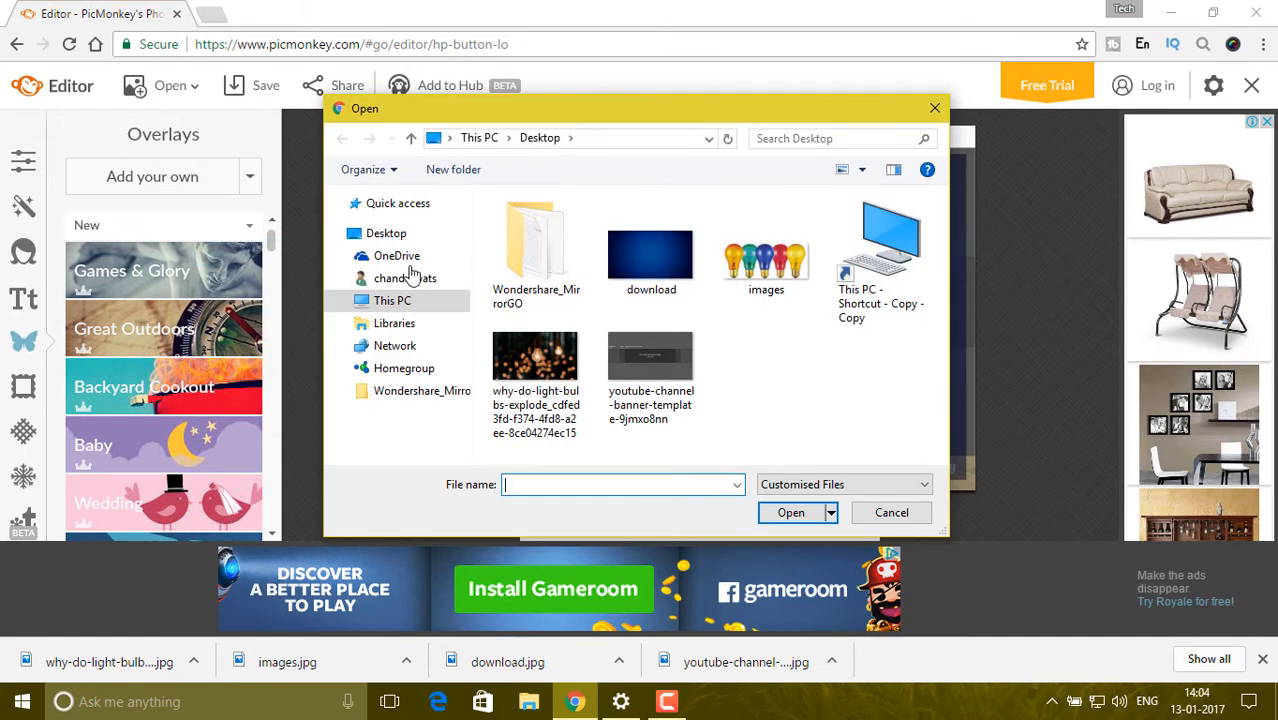
{"action": "double_click", "coordinate": [535, 365]}
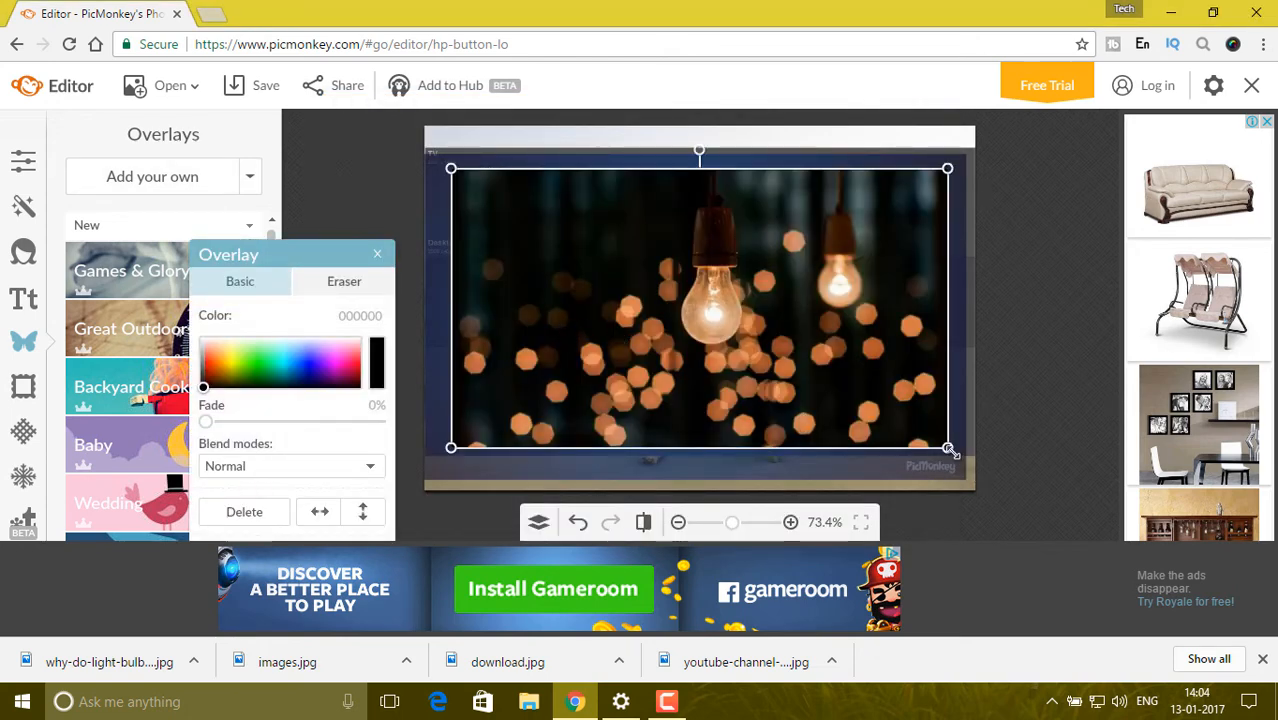
{"action": "left_click_drag", "start_coordinate": [948, 449], "coordinate": [620, 305]}
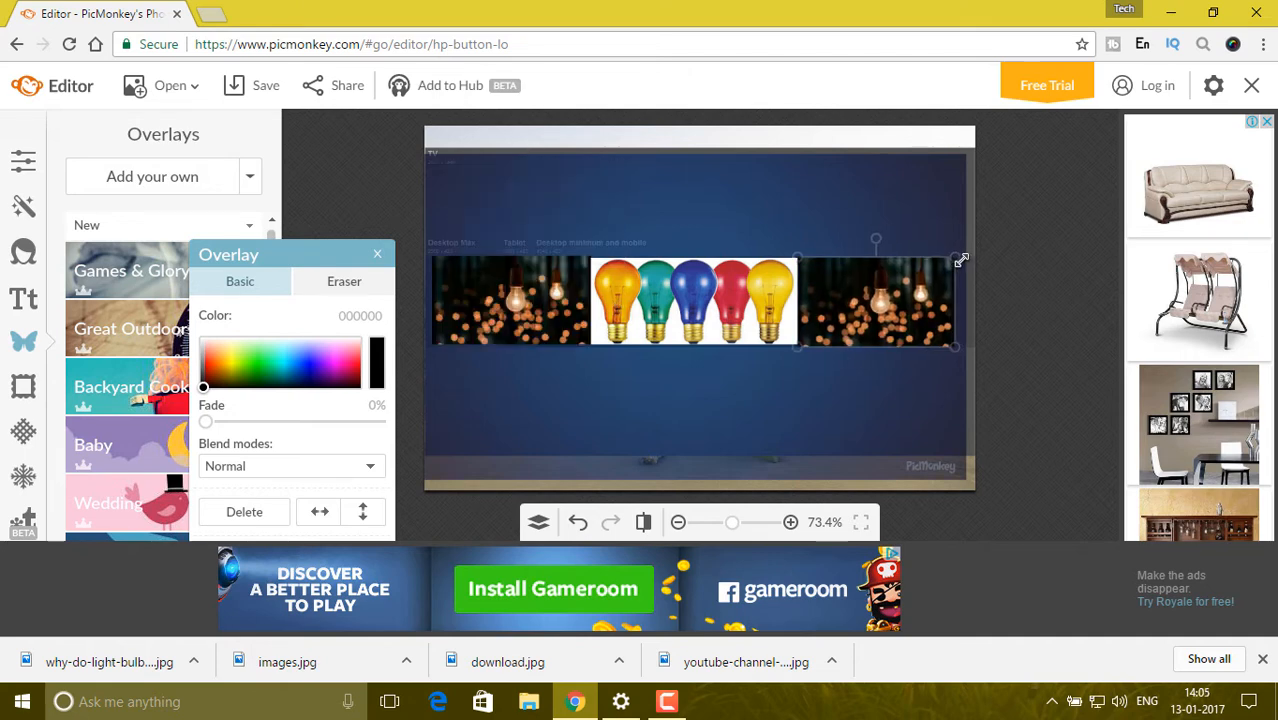
{"action": "left_click_drag", "start_coordinate": [952, 258], "coordinate": [959, 258]}
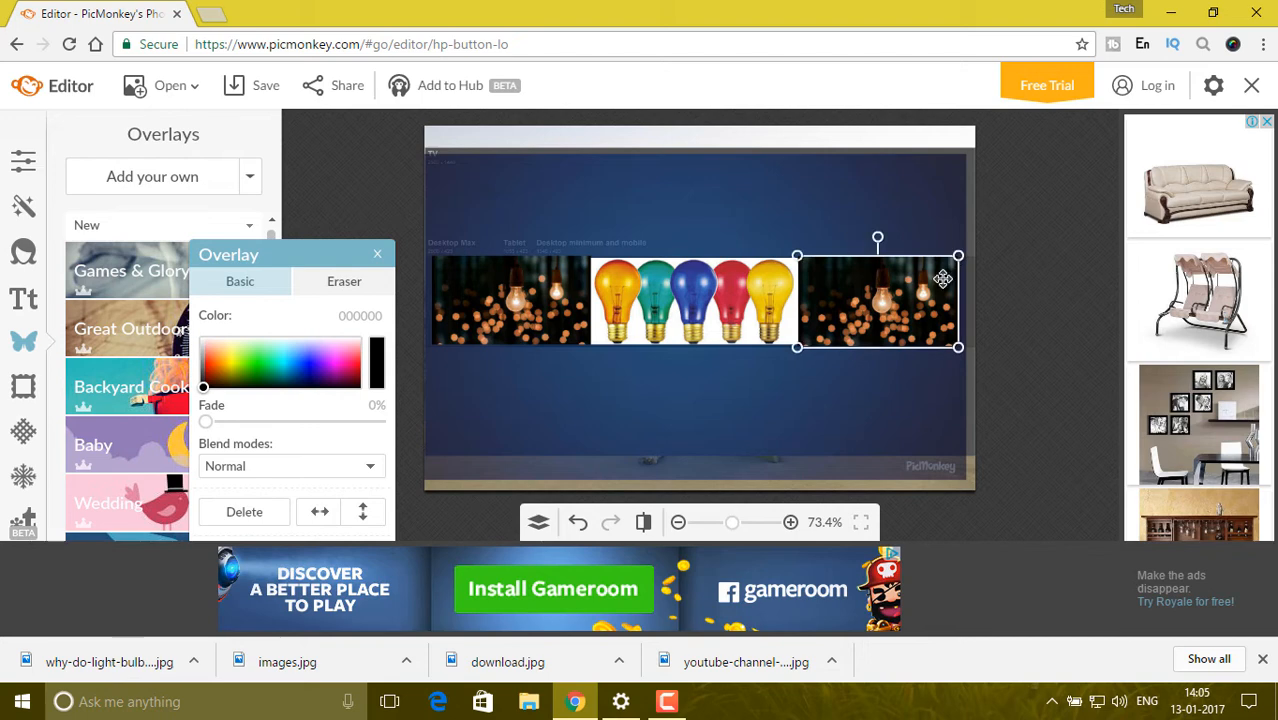
{"action": "left_click", "coordinate": [754, 393]}
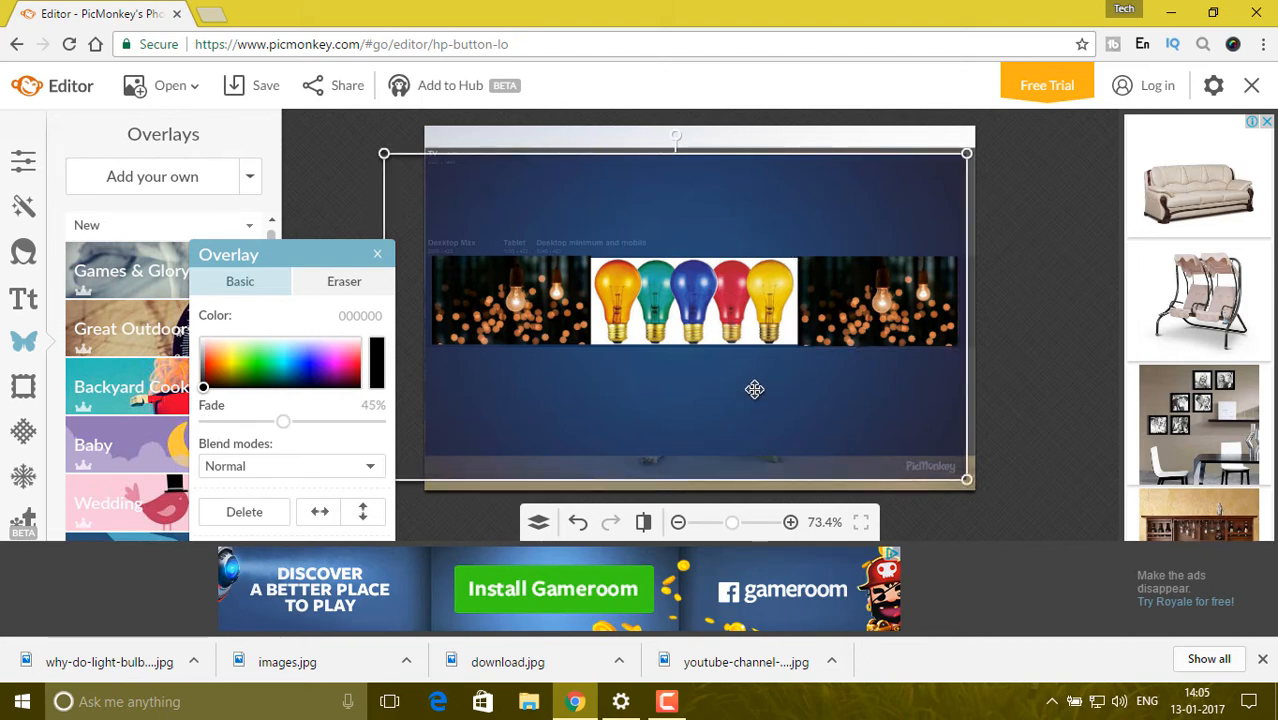
{"action": "left_click", "coordinate": [377, 255]}
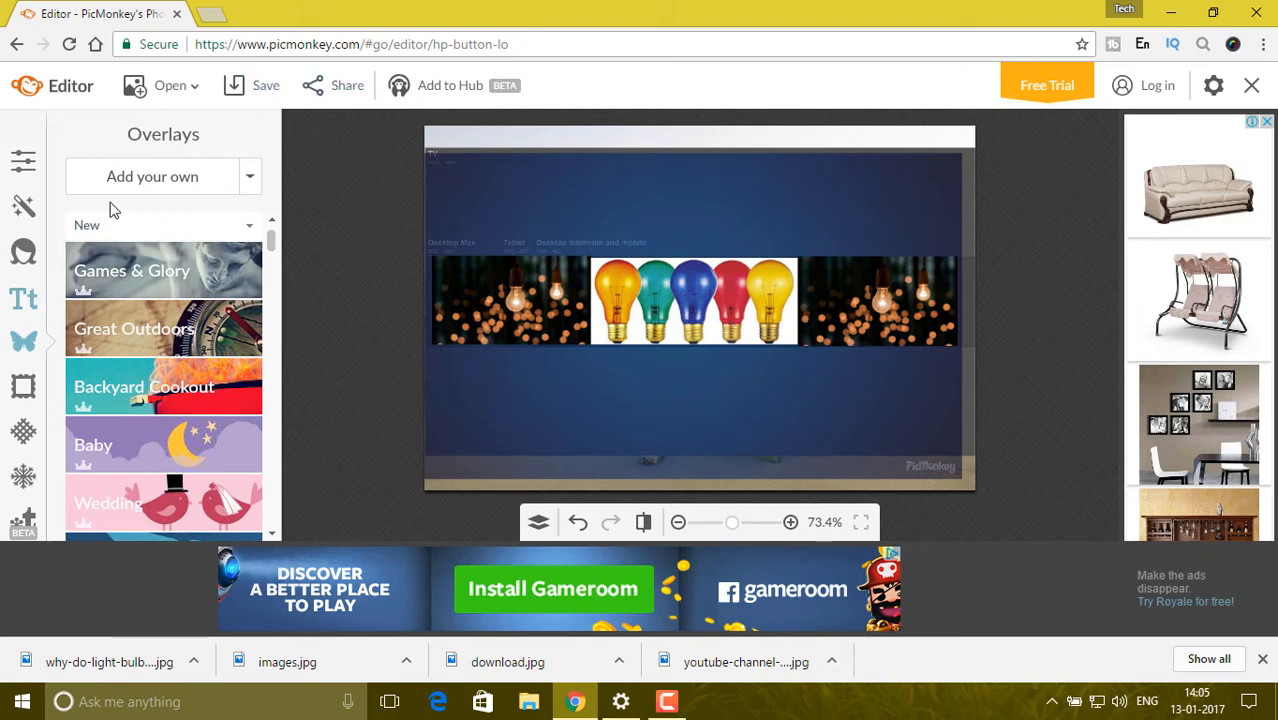
Search Google for "flaming text" in a new browser tab and open the flamingtext.in site.
{"action": "left_click", "coordinate": [211, 16]}
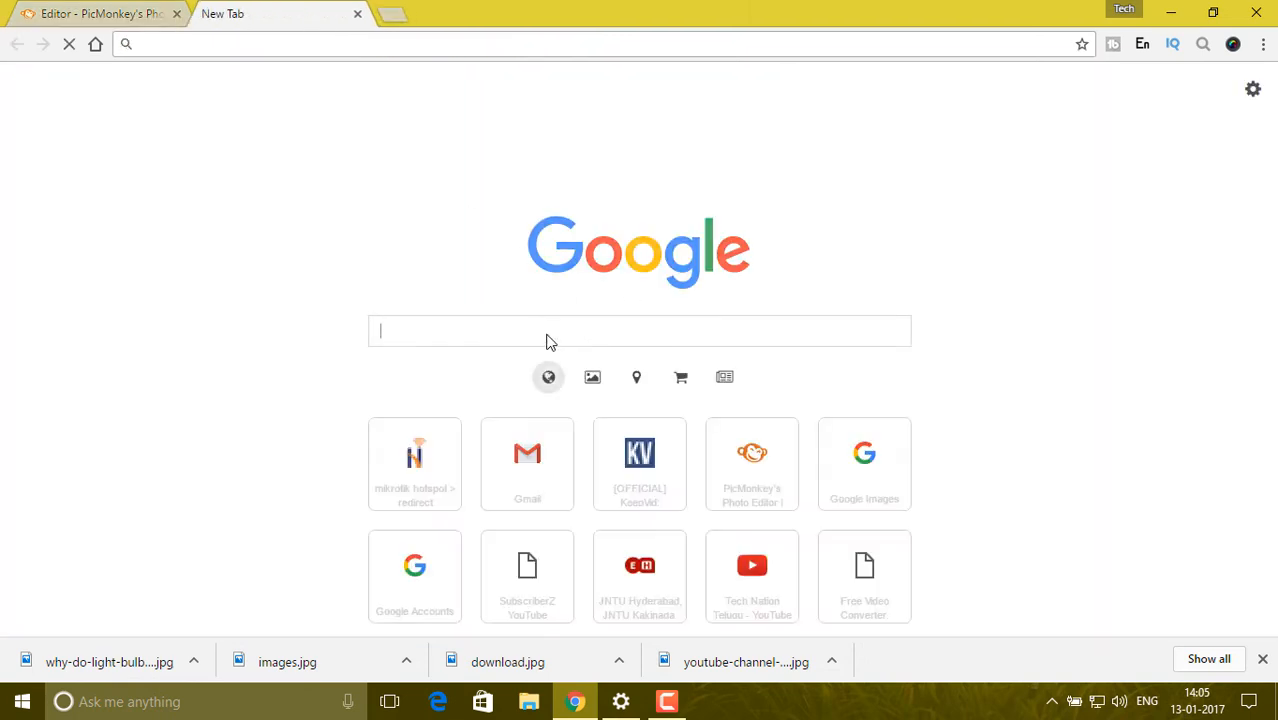
{"action": "type", "text": "f"}
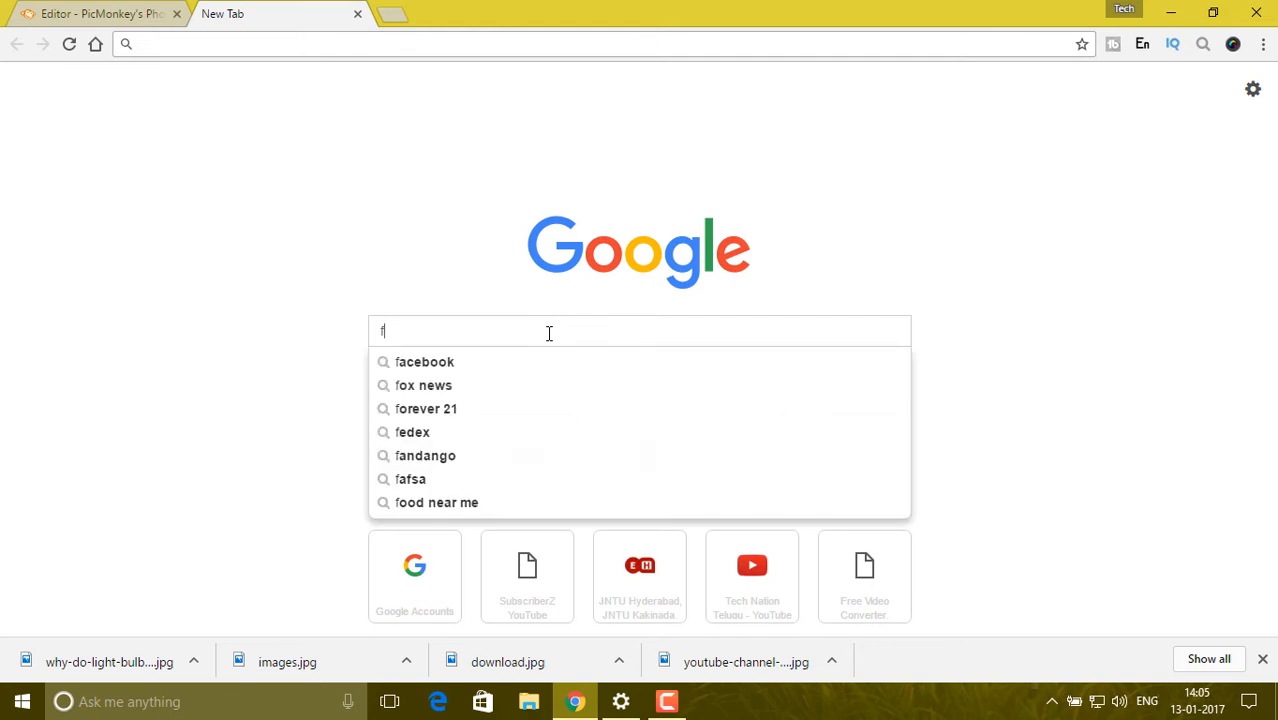
{"action": "type", "text": "laming"}
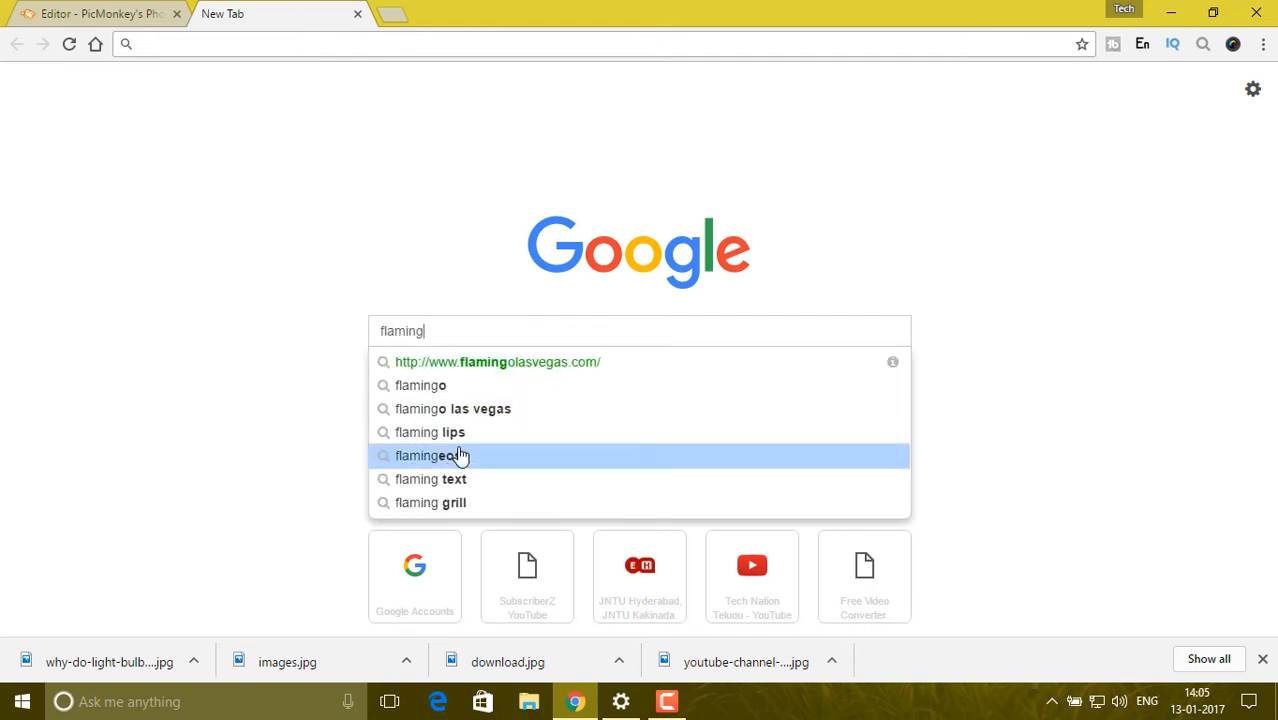
{"action": "left_click", "coordinate": [470, 480]}
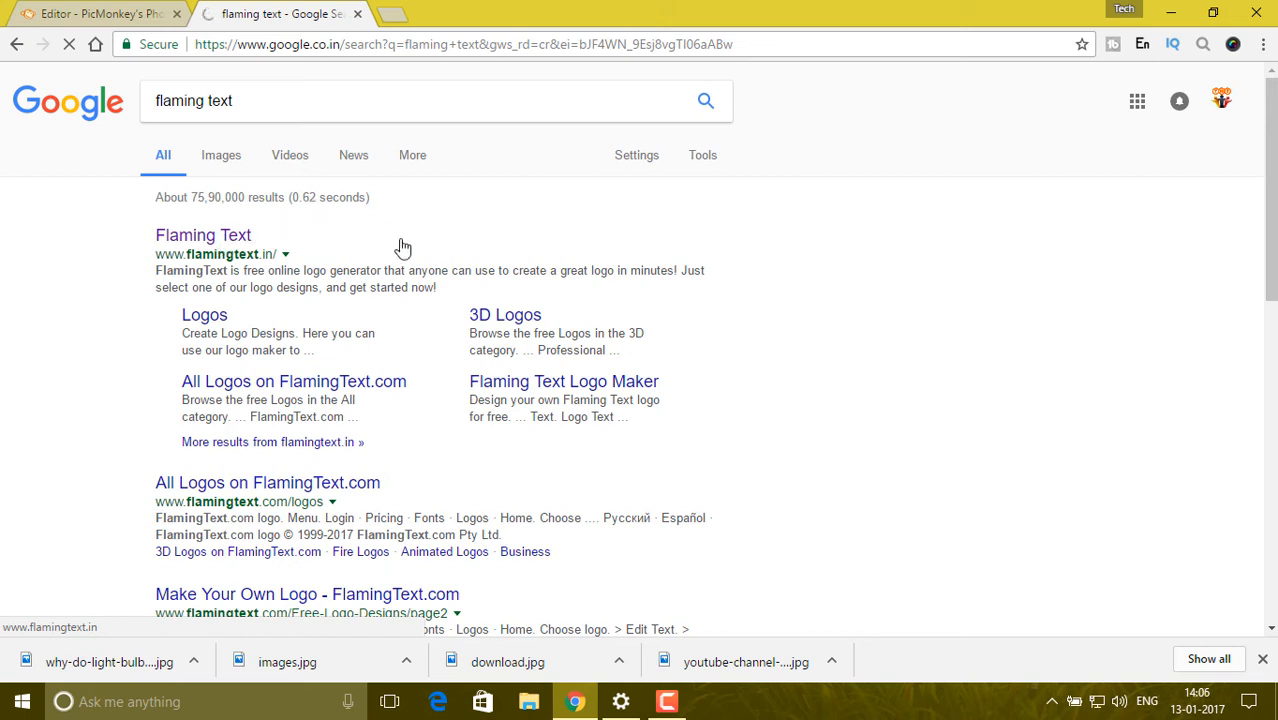
{"action": "left_click", "coordinate": [402, 247]}
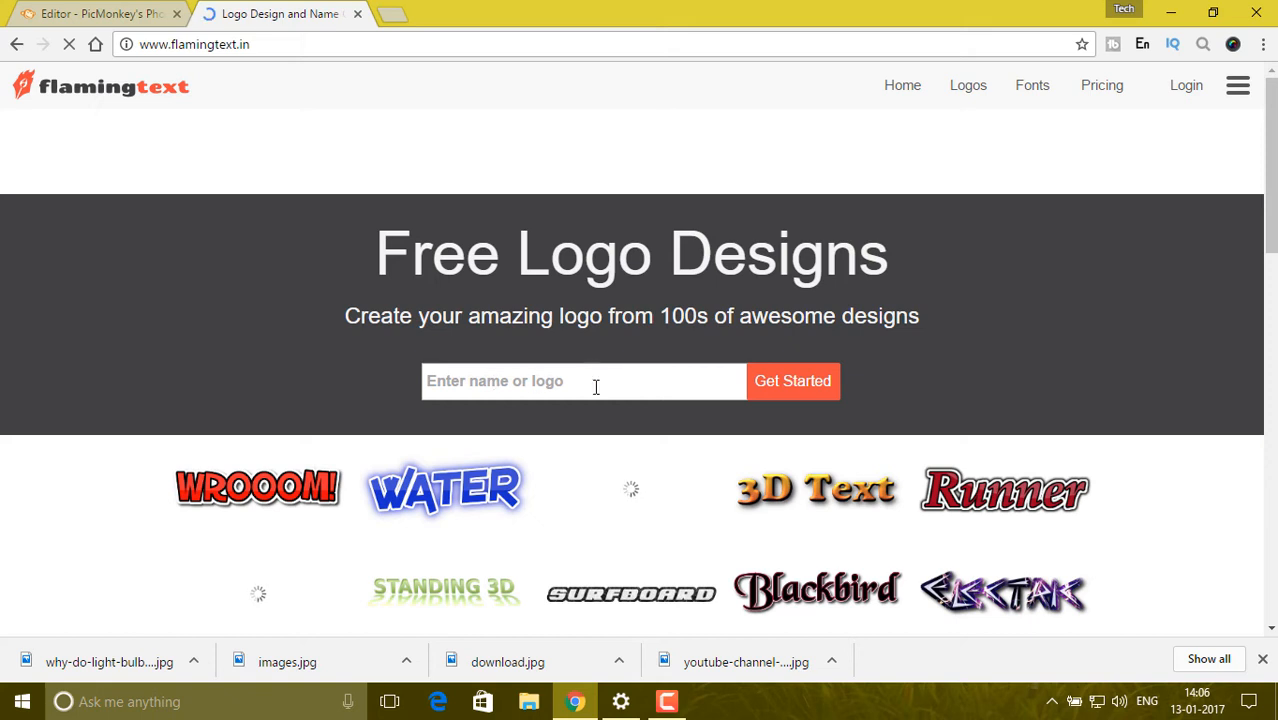
Enter TECH NATION as the logo text on FlamingText and generate the logo designs.
{"action": "left_click", "coordinate": [602, 381]}
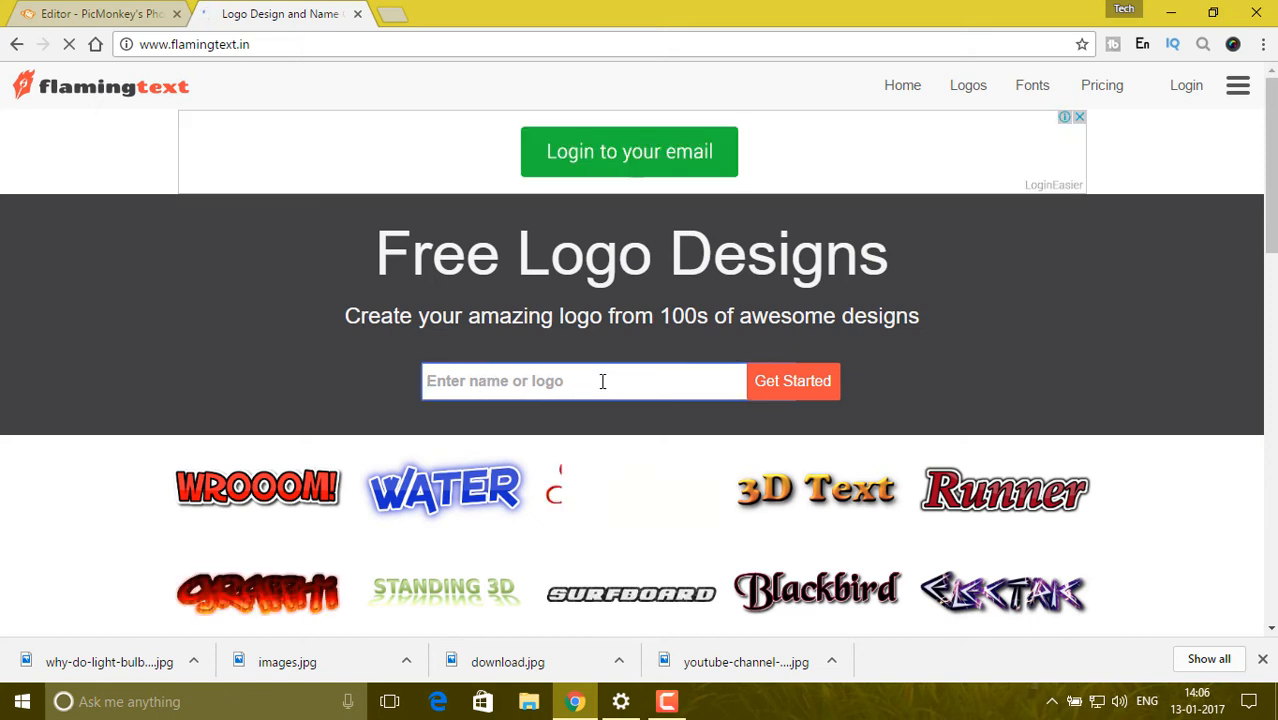
{"action": "type", "text": "te"}
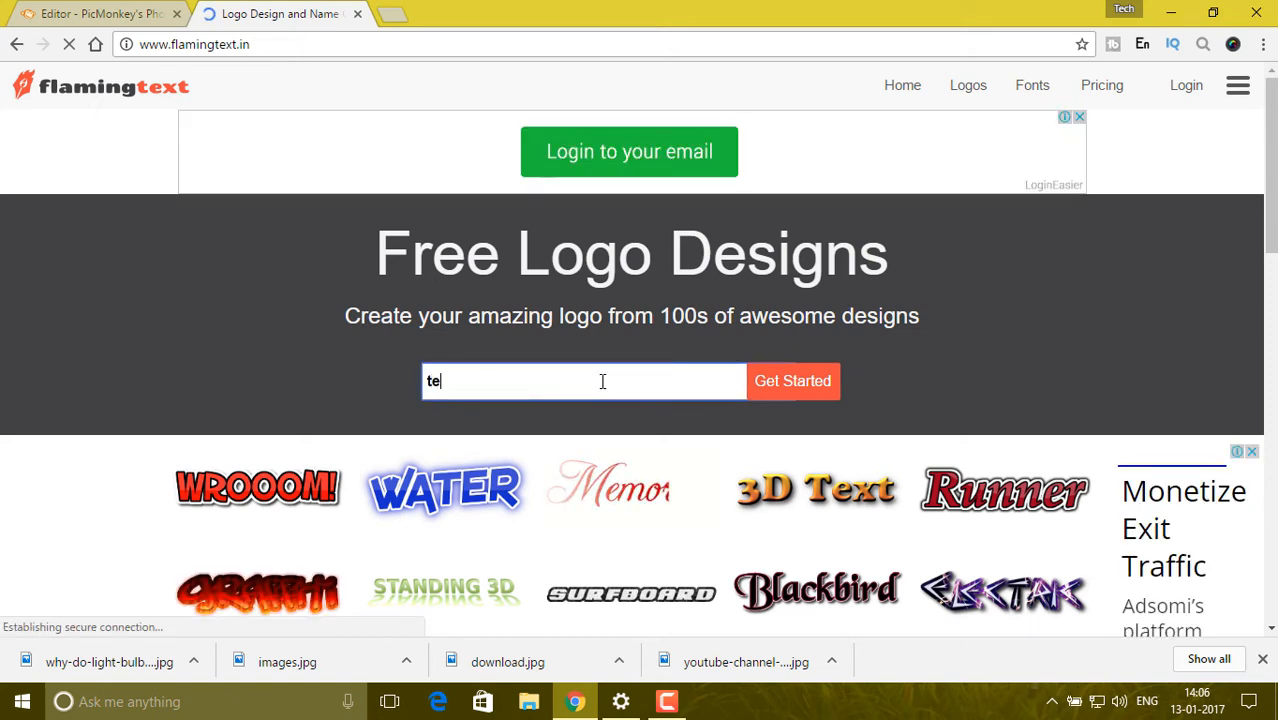
{"action": "type", "text": "ch "}
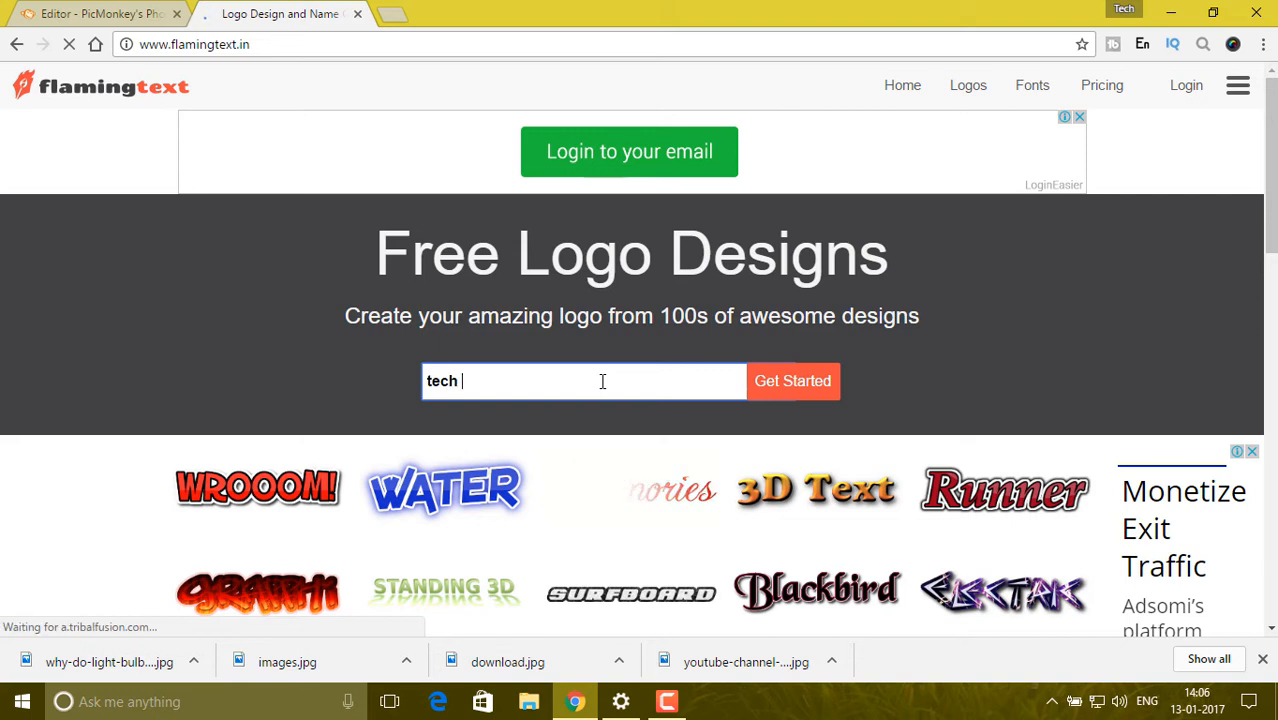
{"action": "type", "text": "nation"}
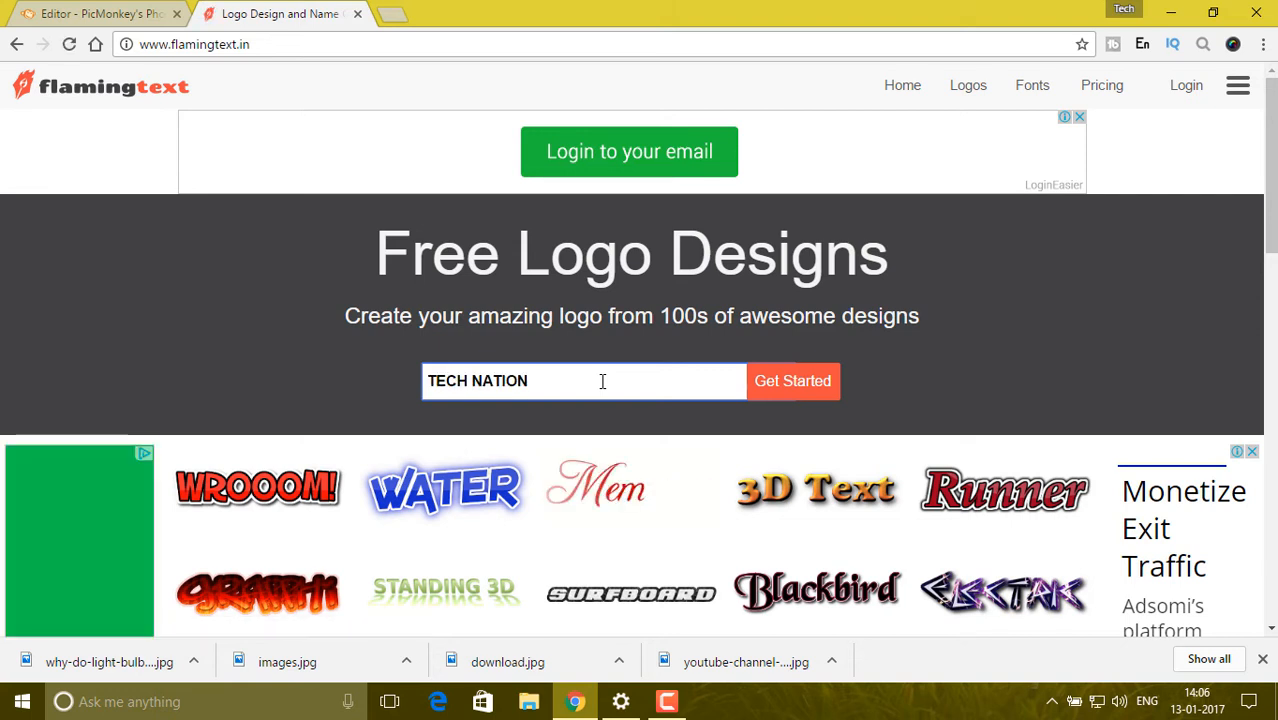
{"action": "left_click", "coordinate": [762, 376]}
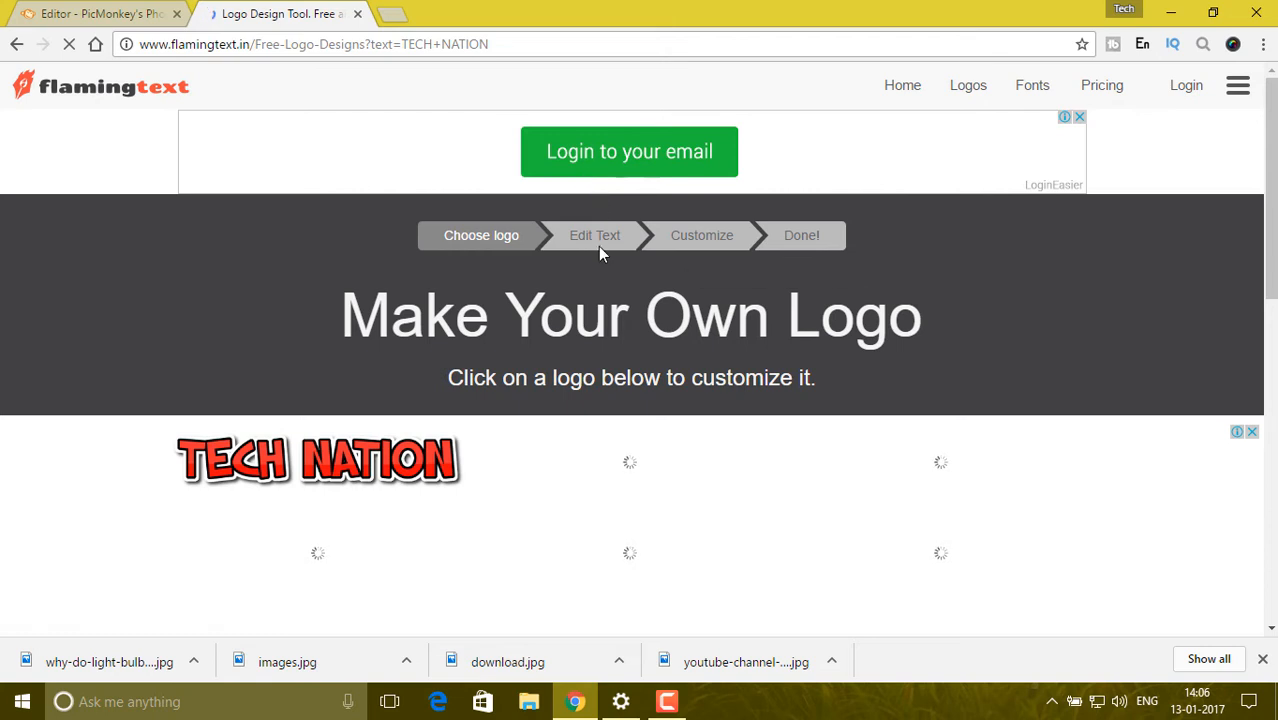
Choose the red Comics design for the TECH NATION logo and open it for editing.
{"action": "scroll", "coordinate": [557, 284], "scroll_direction": "down", "scroll_amount": 2}
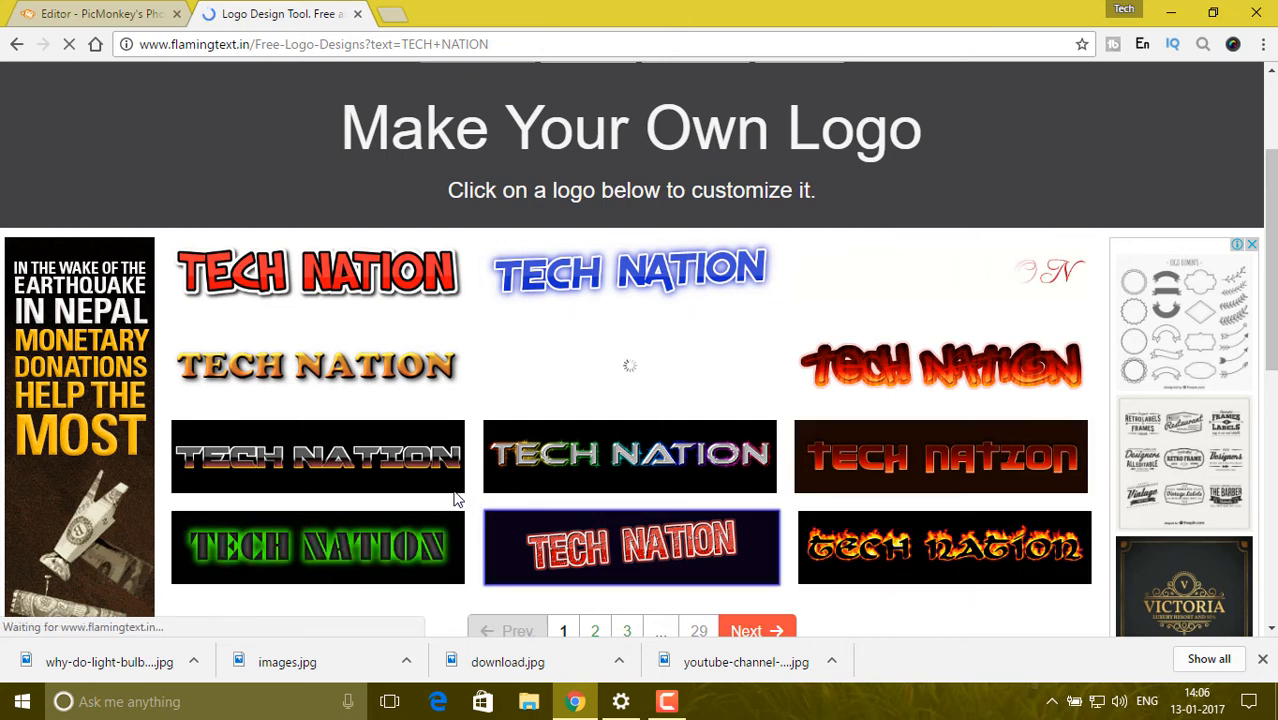
{"action": "left_click", "coordinate": [378, 286]}
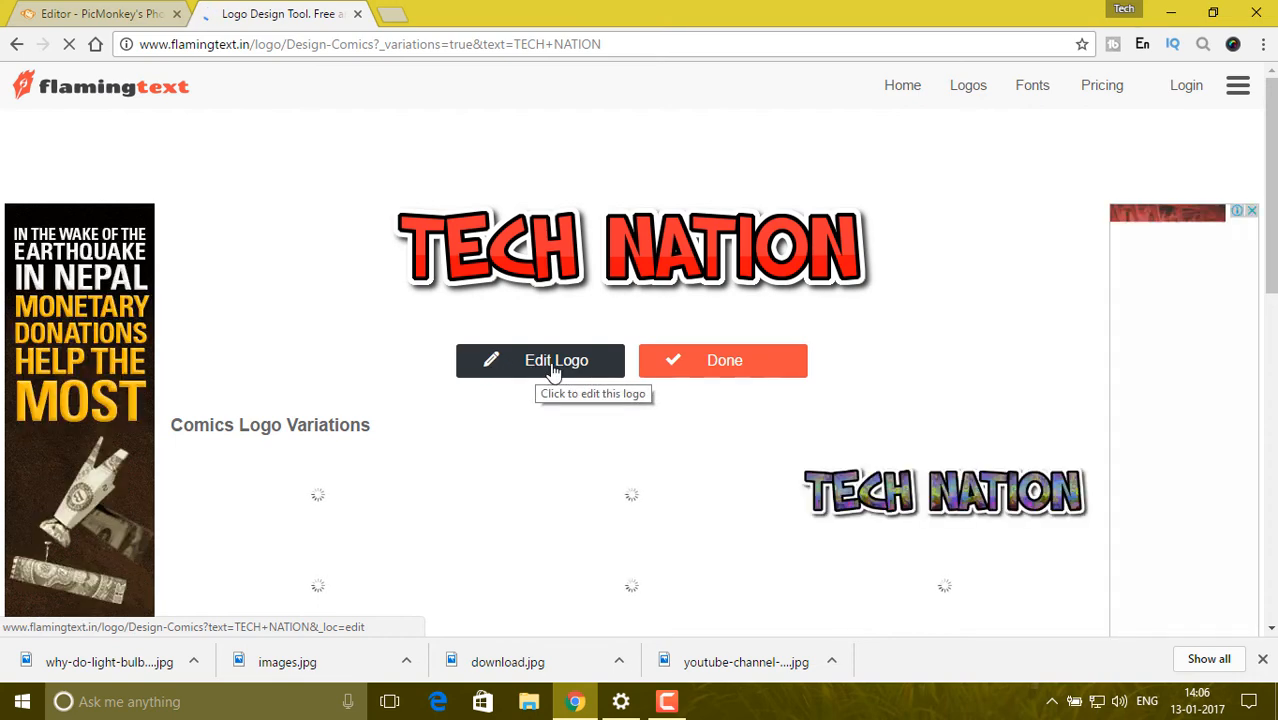
{"action": "left_click", "coordinate": [427, 243]}
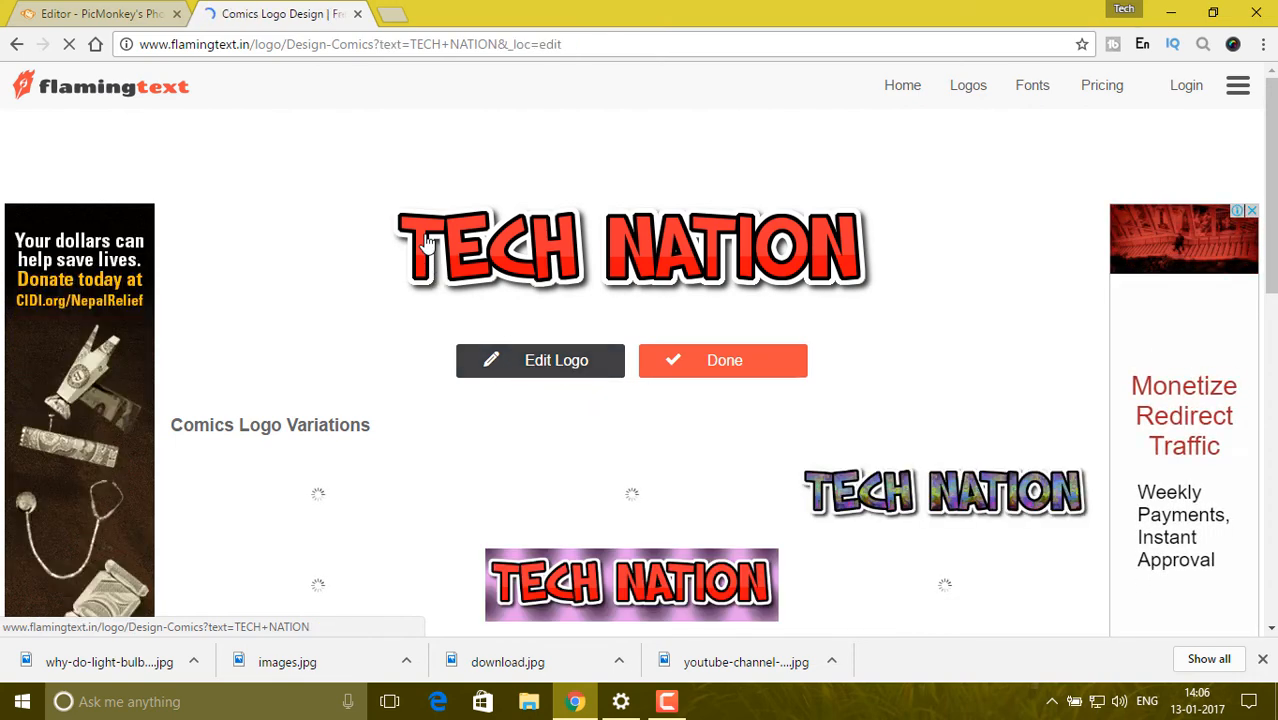
Set the logo's background type to Transparent and download the finished TECH NATION logo as a PNG.
{"action": "scroll", "coordinate": [380, 356], "scroll_direction": "down", "scroll_amount": 3}
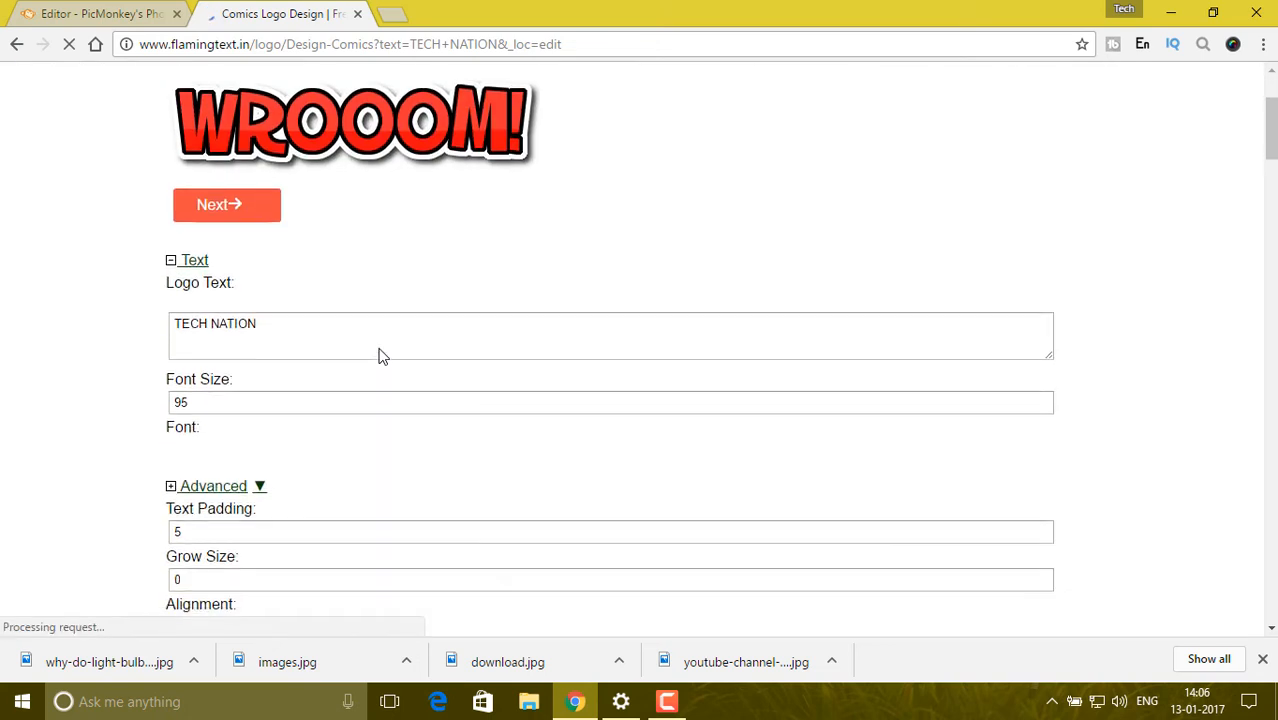
{"action": "scroll", "coordinate": [380, 356], "scroll_direction": "up", "scroll_amount": 4}
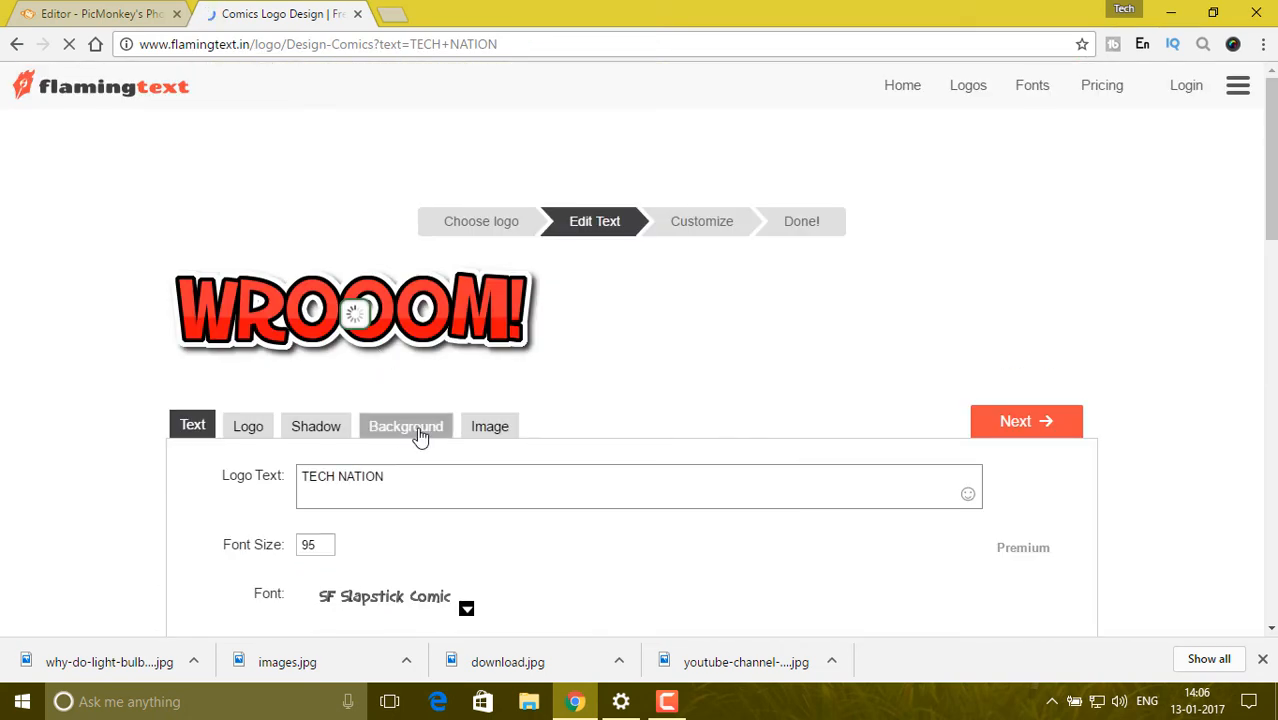
{"action": "left_click", "coordinate": [421, 438]}
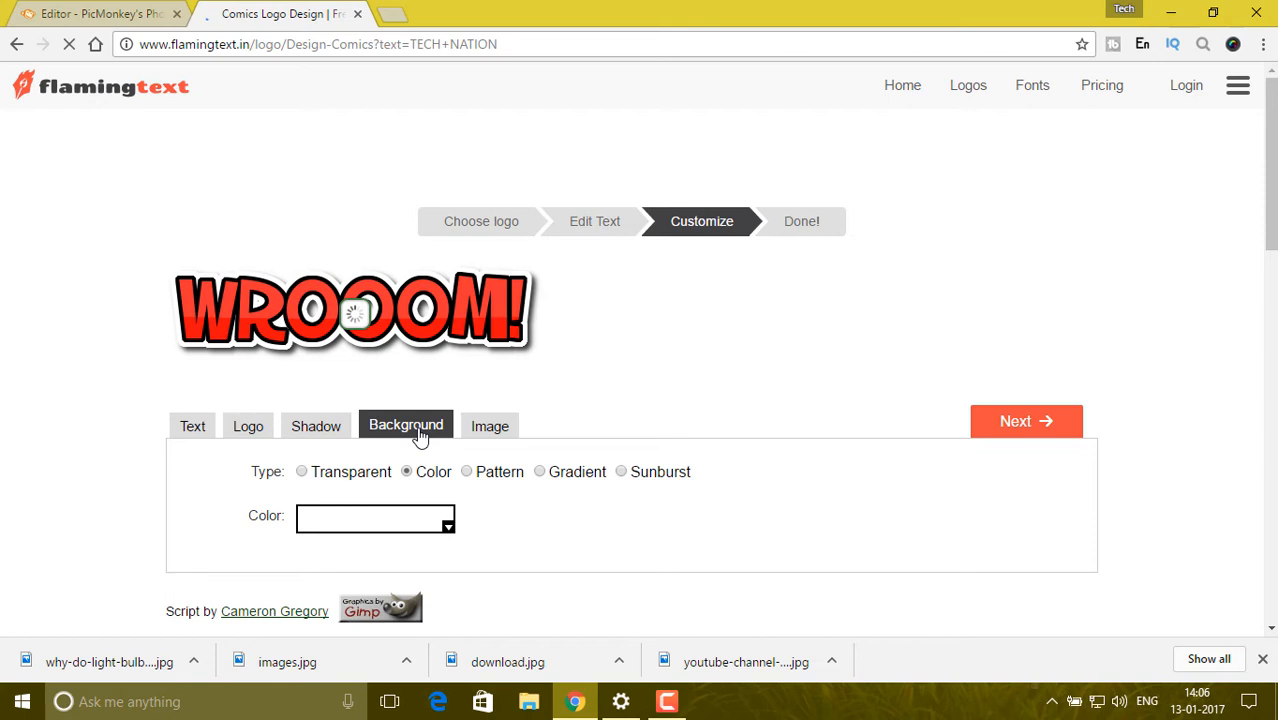
{"action": "left_click", "coordinate": [302, 473]}
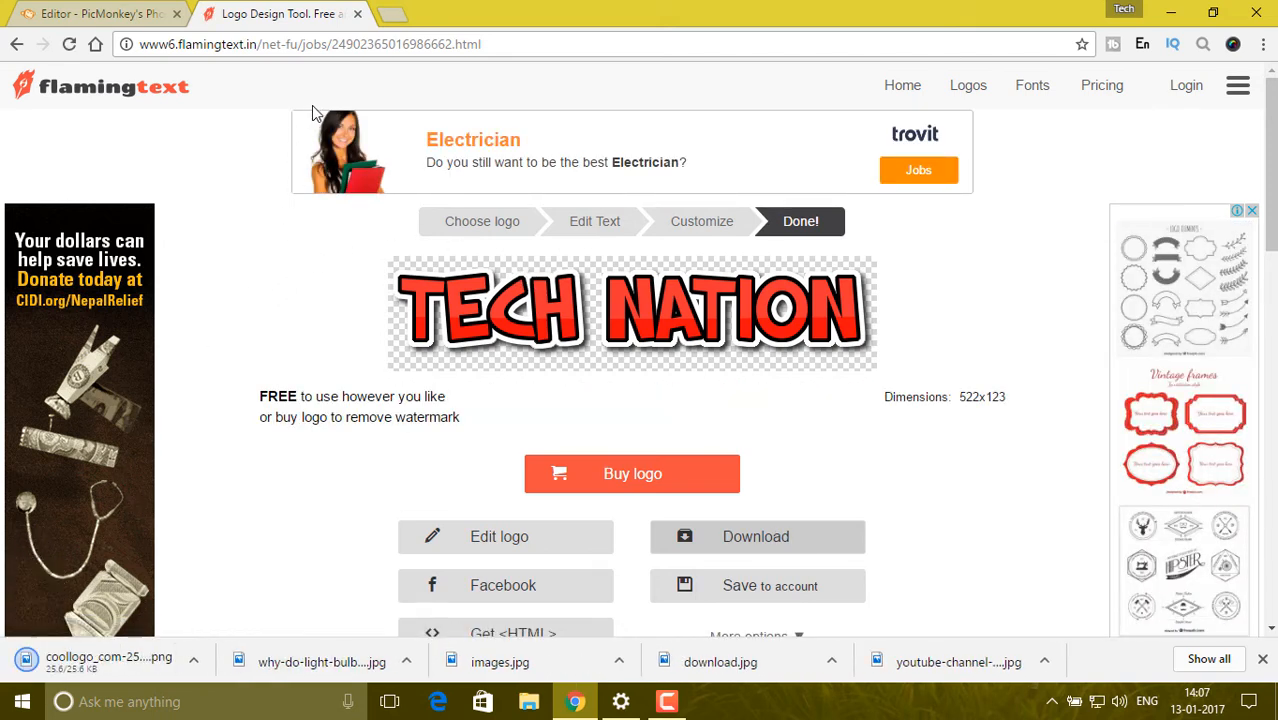
Return to PicMonkey, add the red TECH NATION logo from the Downloads folder as an overlay, and shrink and centre it over the coloured bulbs.
{"action": "left_click", "coordinate": [357, 14]}
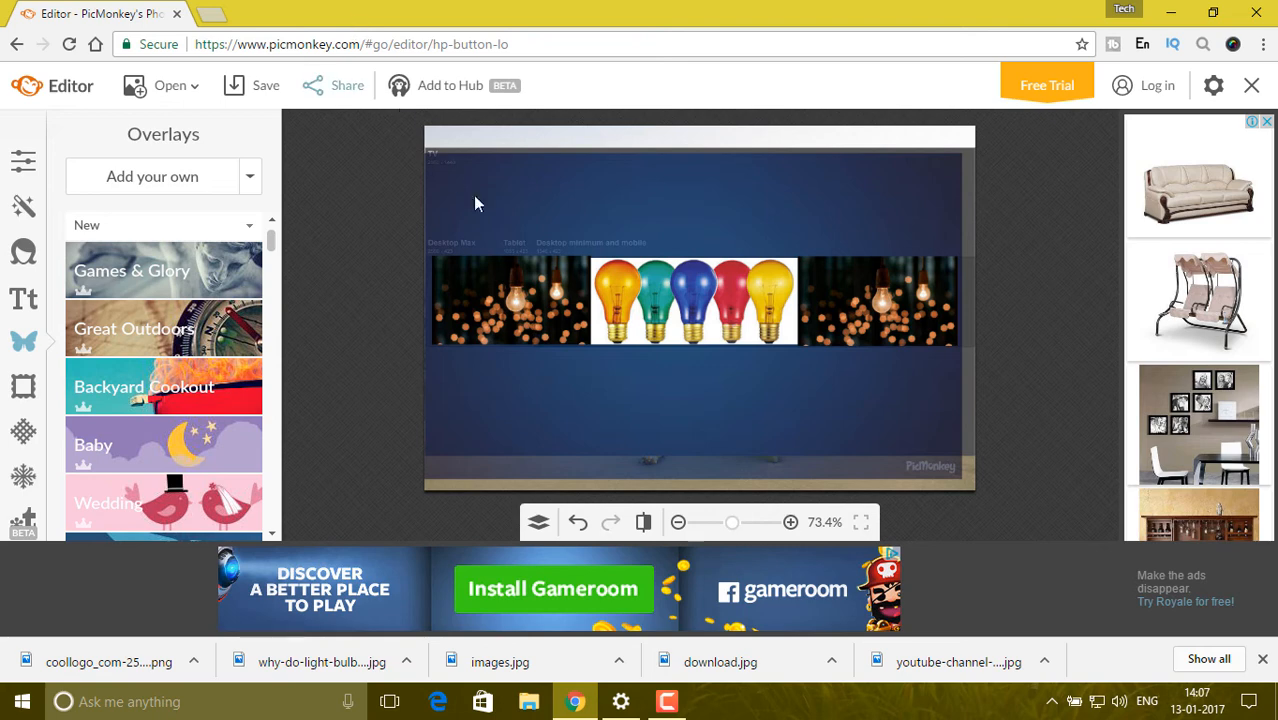
{"action": "left_click", "coordinate": [160, 181]}
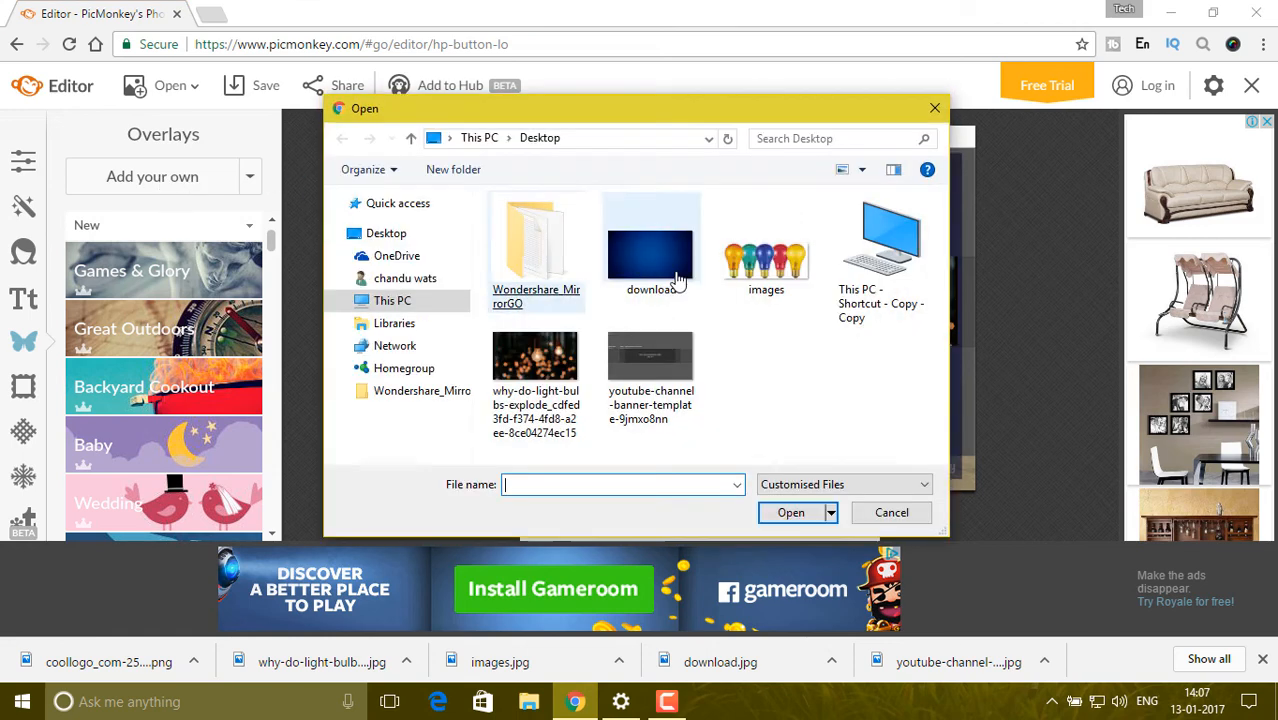
{"action": "left_click", "coordinate": [412, 301]}
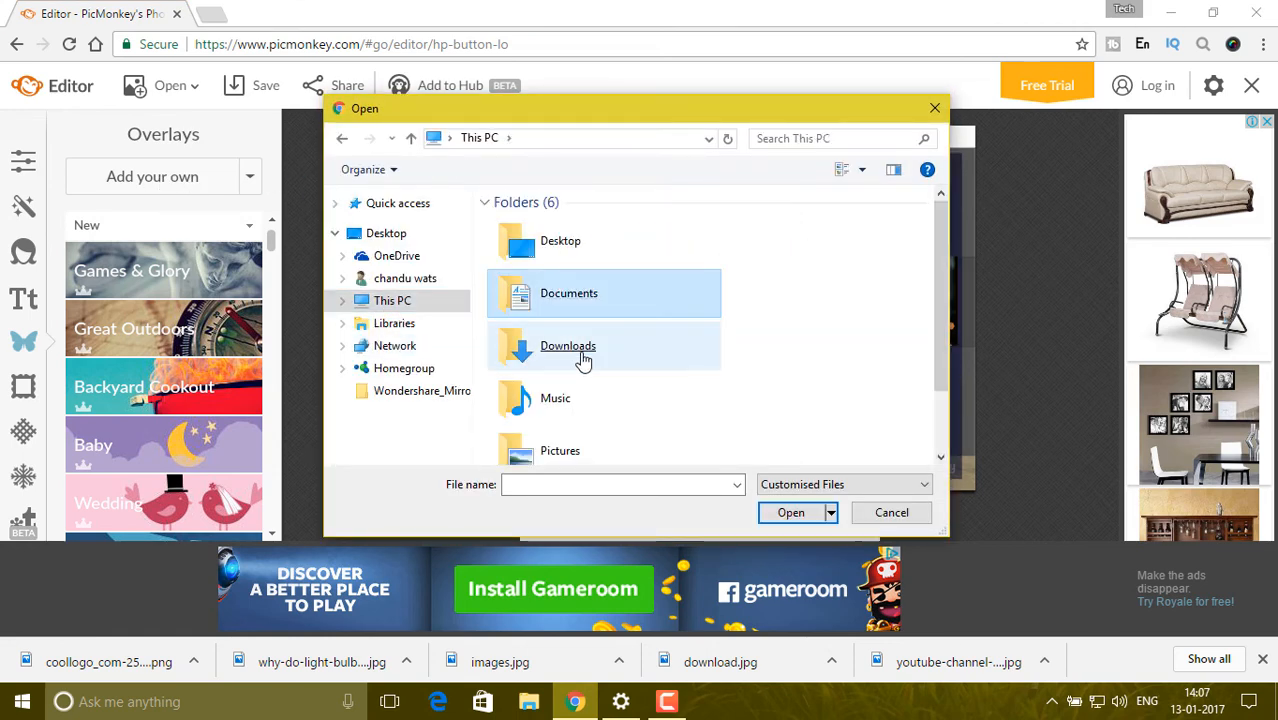
{"action": "double_click", "coordinate": [583, 352]}
{"action": "scroll", "coordinate": [716, 280], "scroll_direction": "down", "scroll_amount": 3}
{"action": "left_click", "coordinate": [716, 300]}
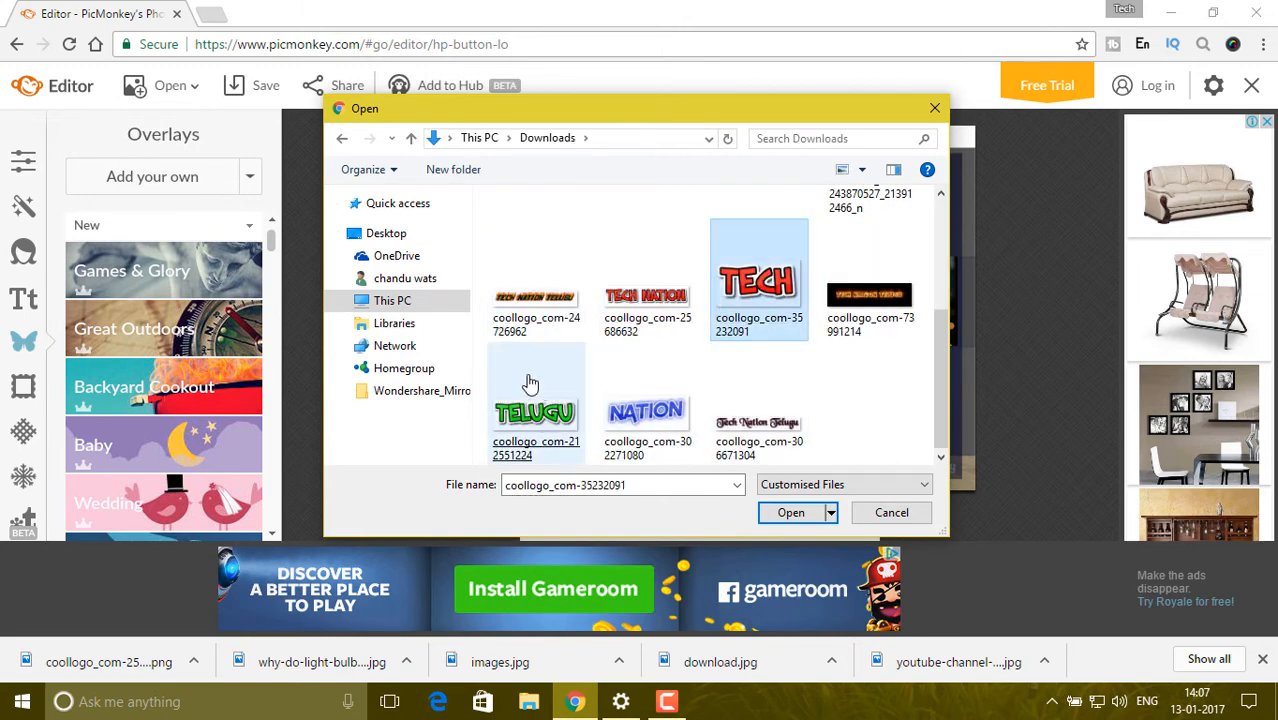
{"action": "left_click", "coordinate": [655, 300]}
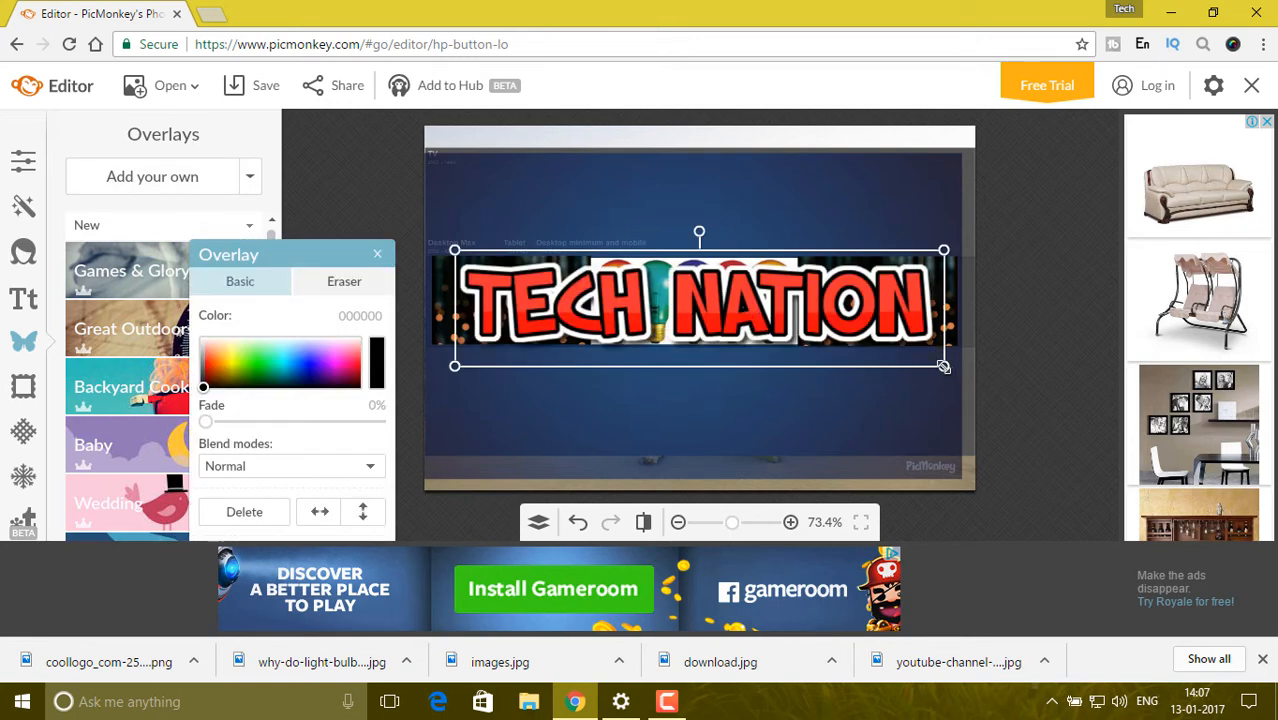
{"action": "left_click_drag", "start_coordinate": [943, 366], "coordinate": [728, 315]}
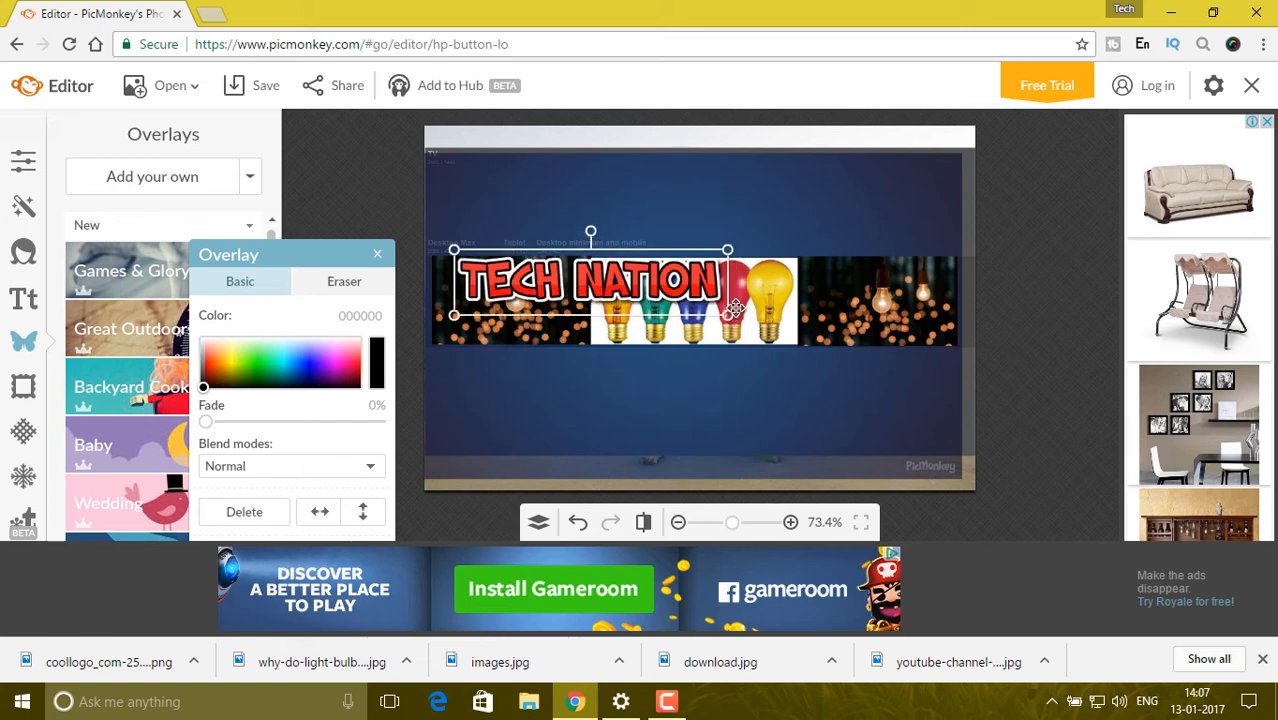
{"action": "left_click_drag", "start_coordinate": [569, 280], "coordinate": [673, 290]}
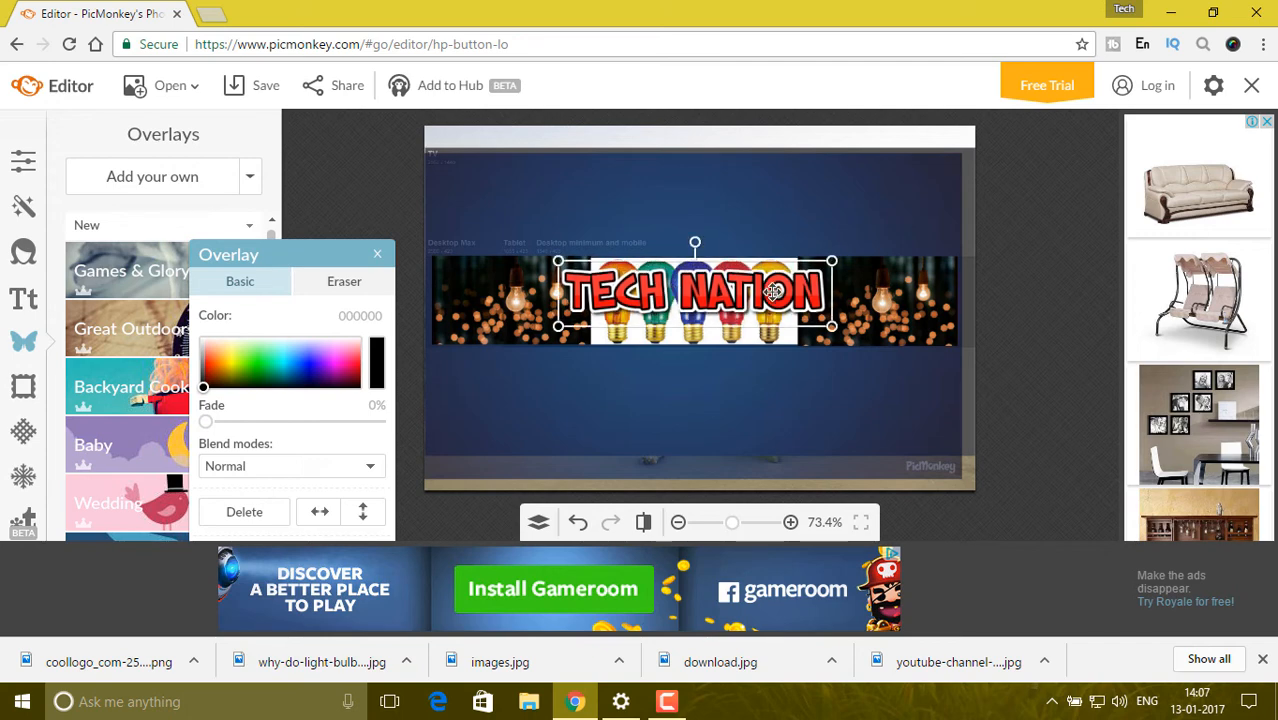
Save the channel art to the Downloads folder in Sean quality as the JPEG "PicMonkey Sample443".
{"action": "left_click", "coordinate": [245, 87]}
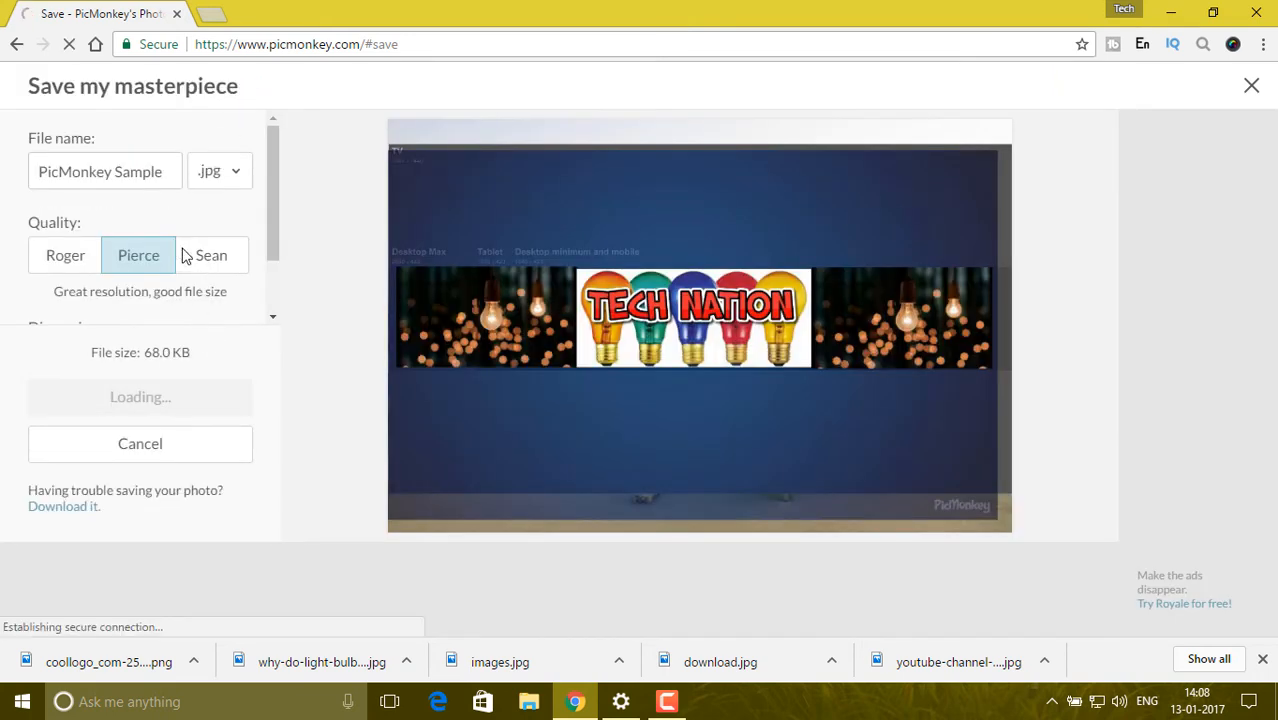
{"action": "left_click", "coordinate": [212, 256]}
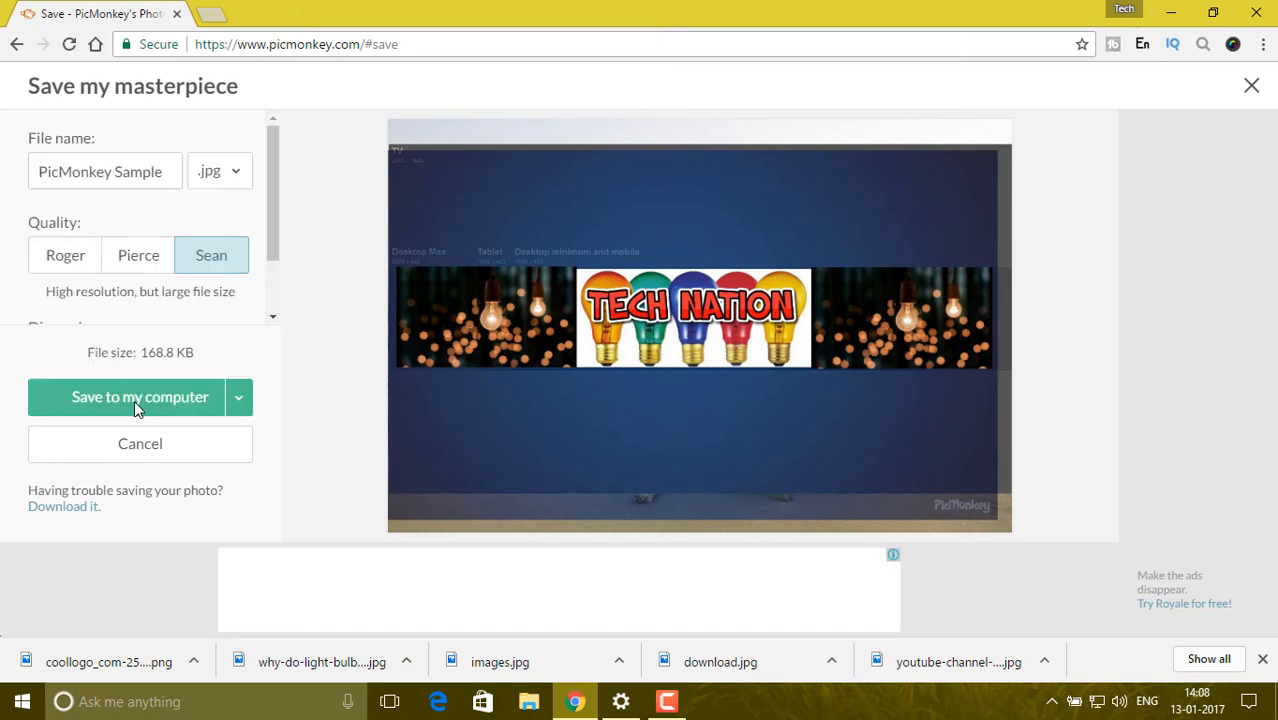
{"action": "left_click", "coordinate": [146, 396]}
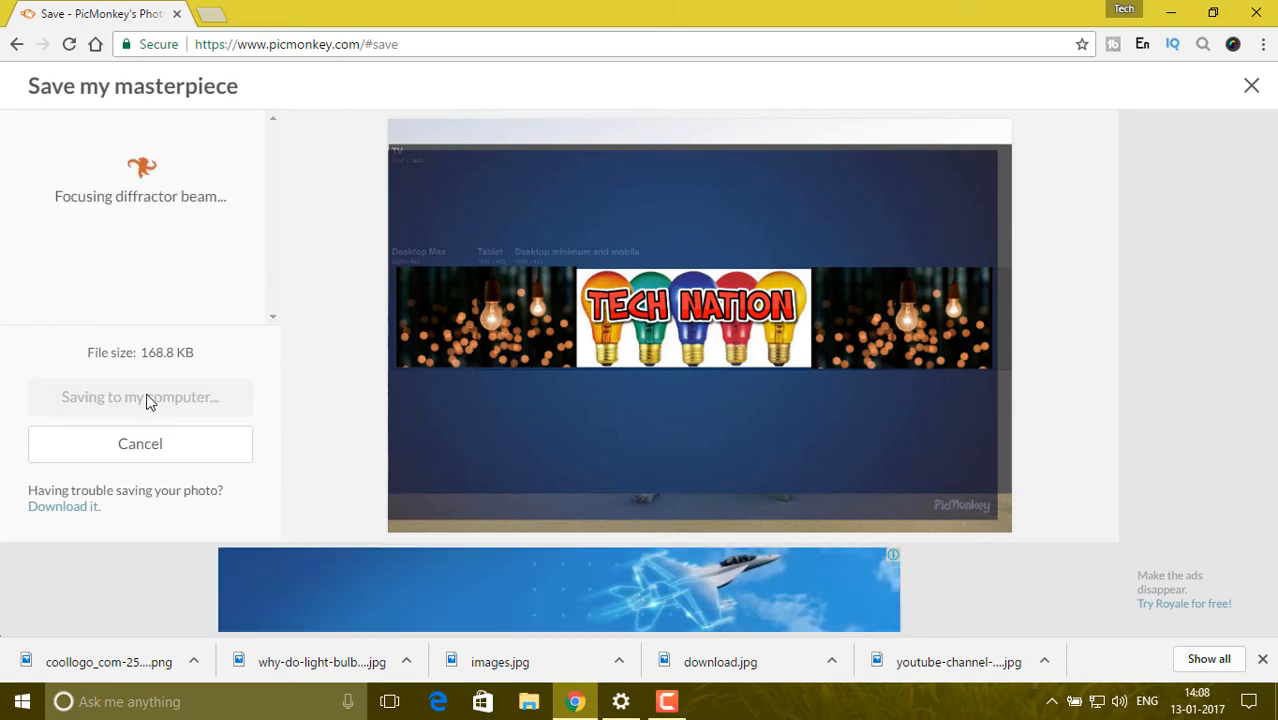
{"action": "left_click", "coordinate": [562, 447]}
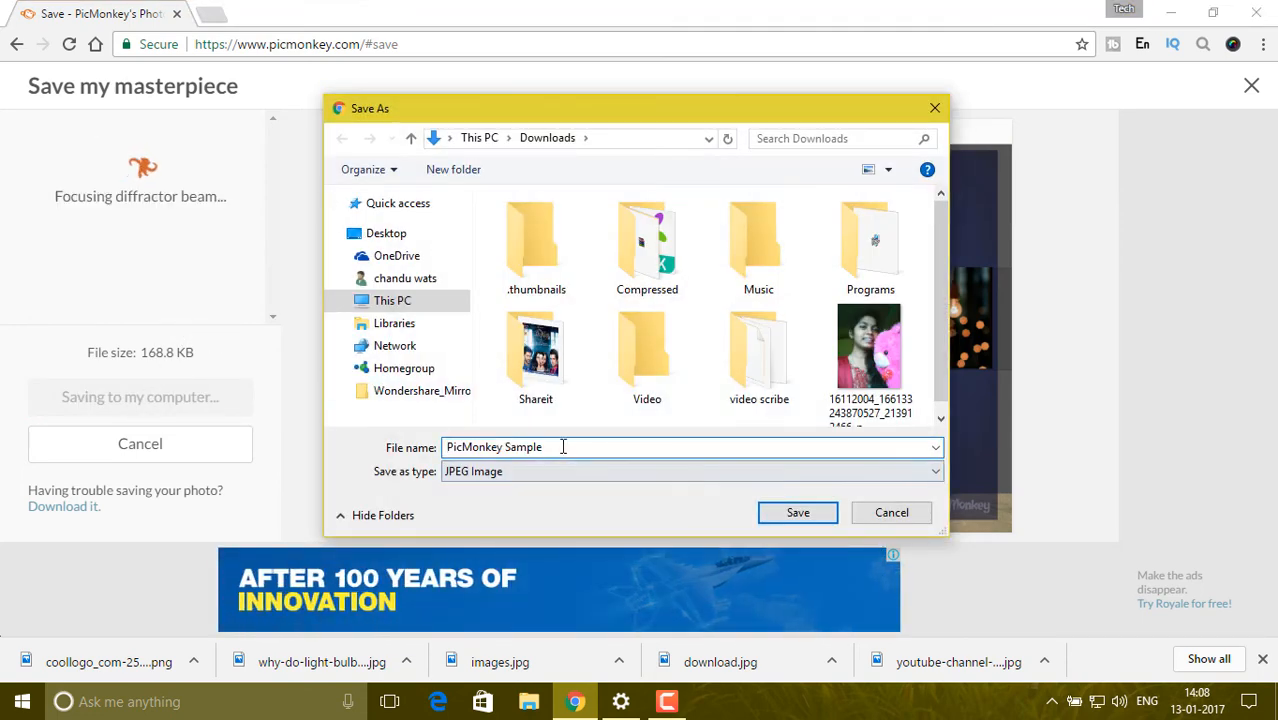
{"action": "type", "text": "4"}
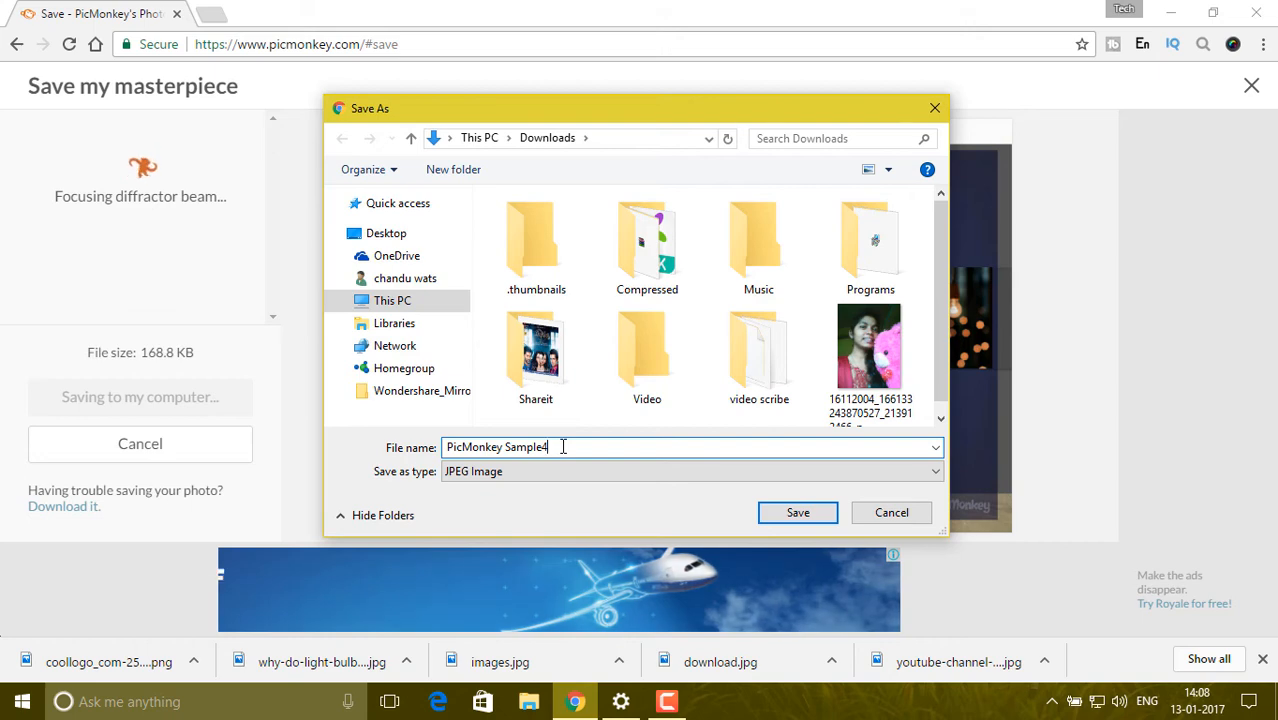
{"action": "type", "text": "43"}
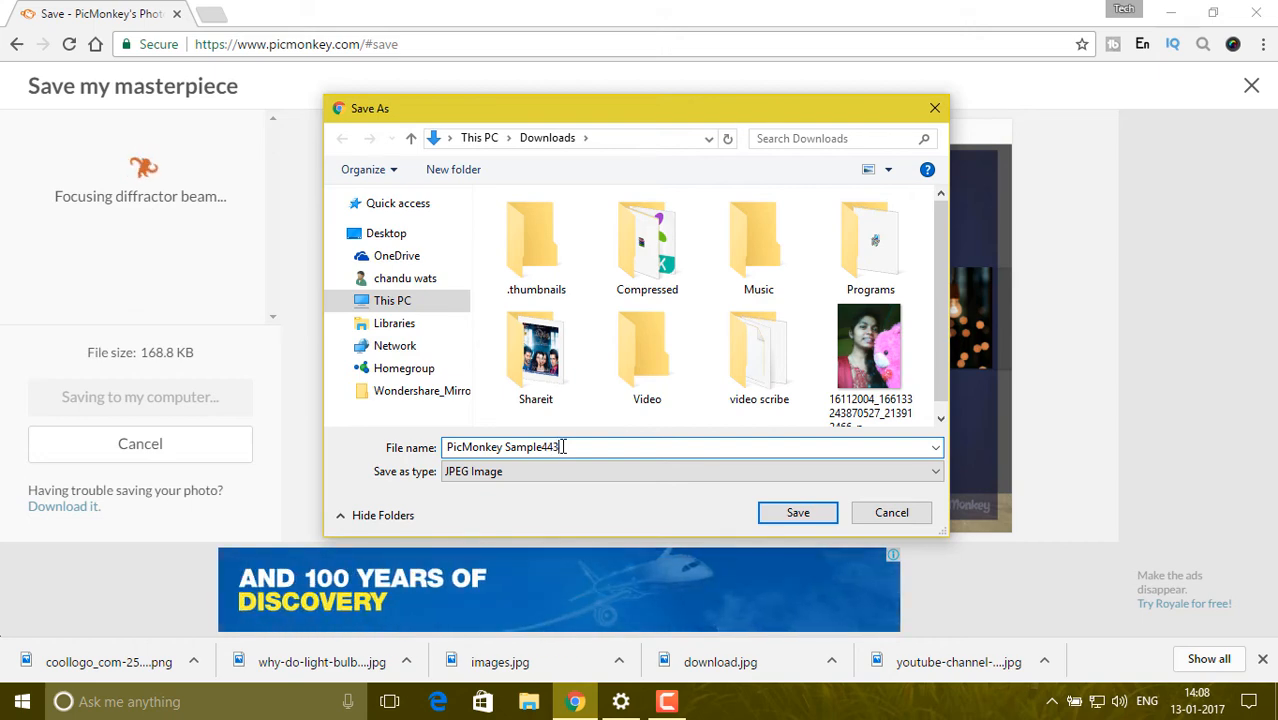
{"action": "left_click", "coordinate": [792, 512]}
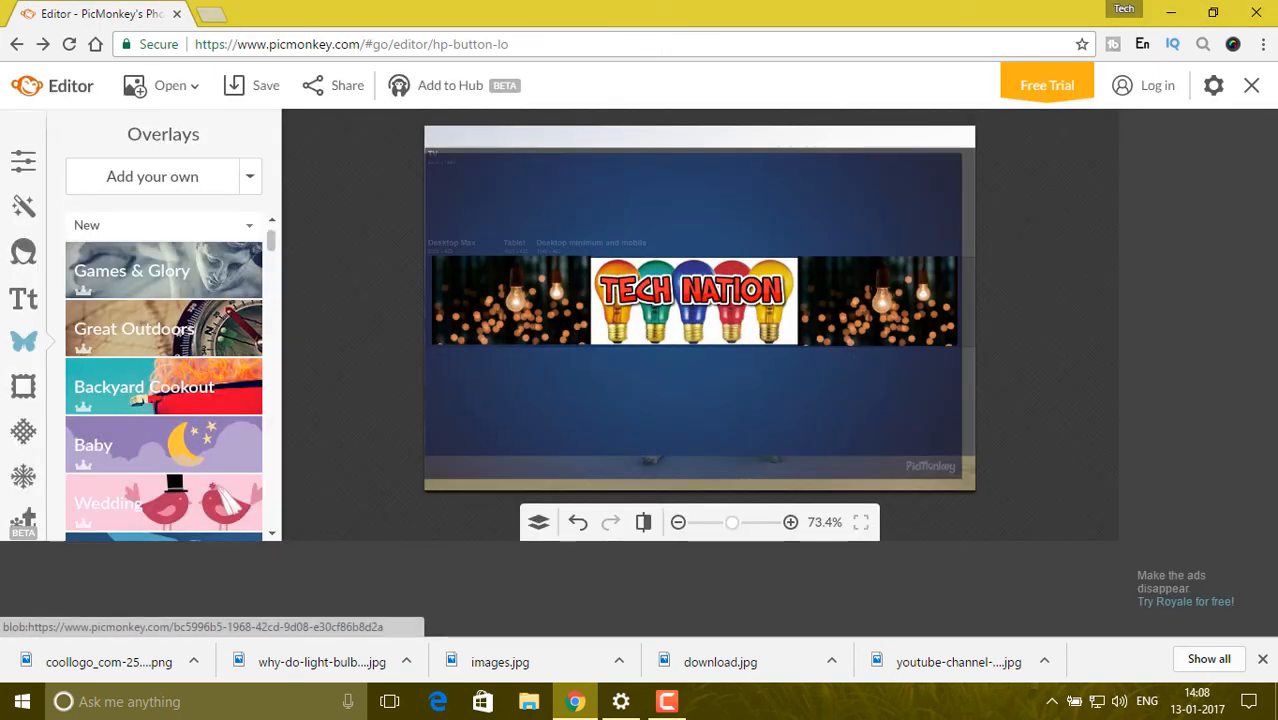
Open YouTube in a new browser tab by searching for "YT".
{"action": "left_click", "coordinate": [212, 13]}
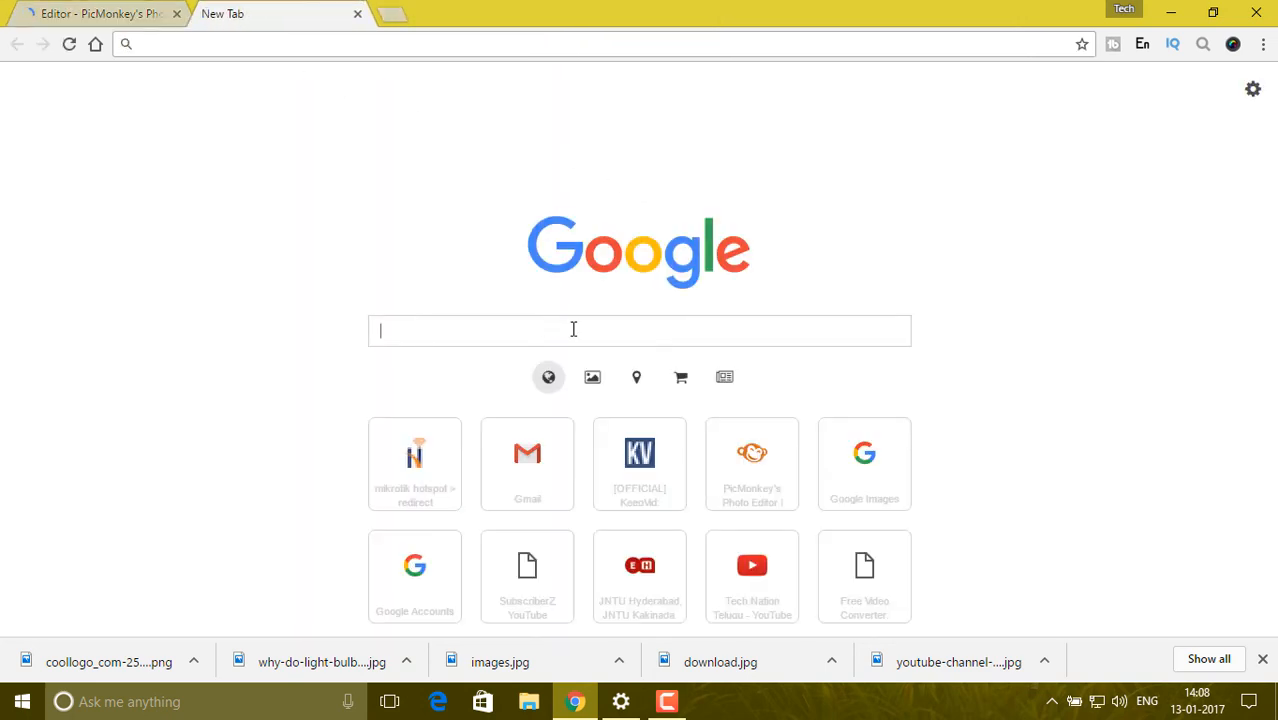
{"action": "left_click", "coordinate": [573, 326]}
{"action": "type", "text": "YT"}
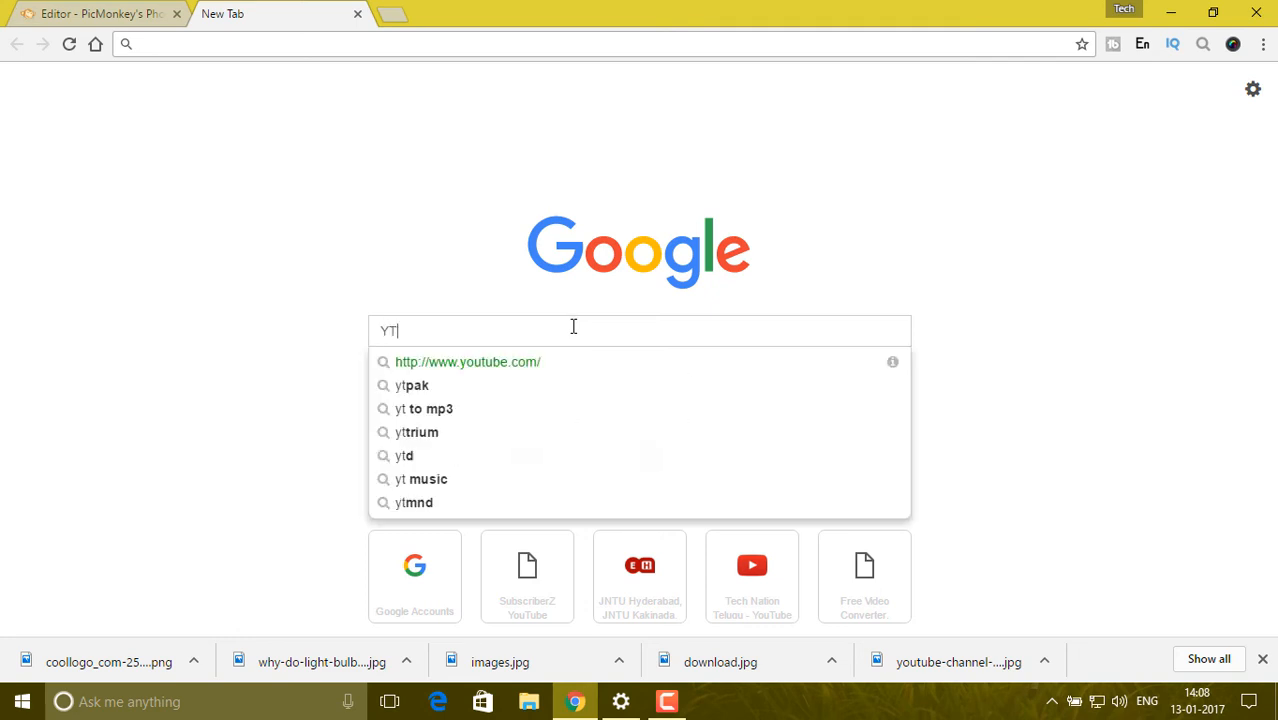
{"action": "key", "text": "Return"}
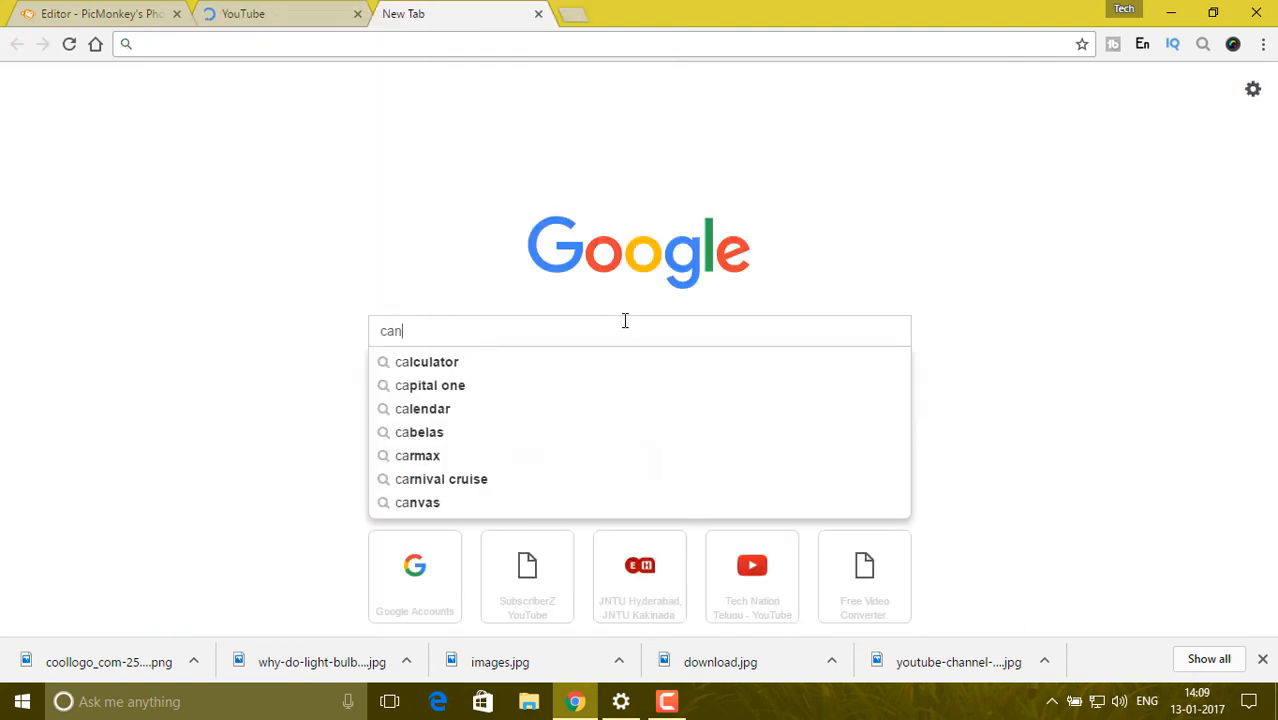
Search Google for "canva", close the PicMonkey editor tab, and open the Canva website from the results.
{"action": "type", "text": "va"}
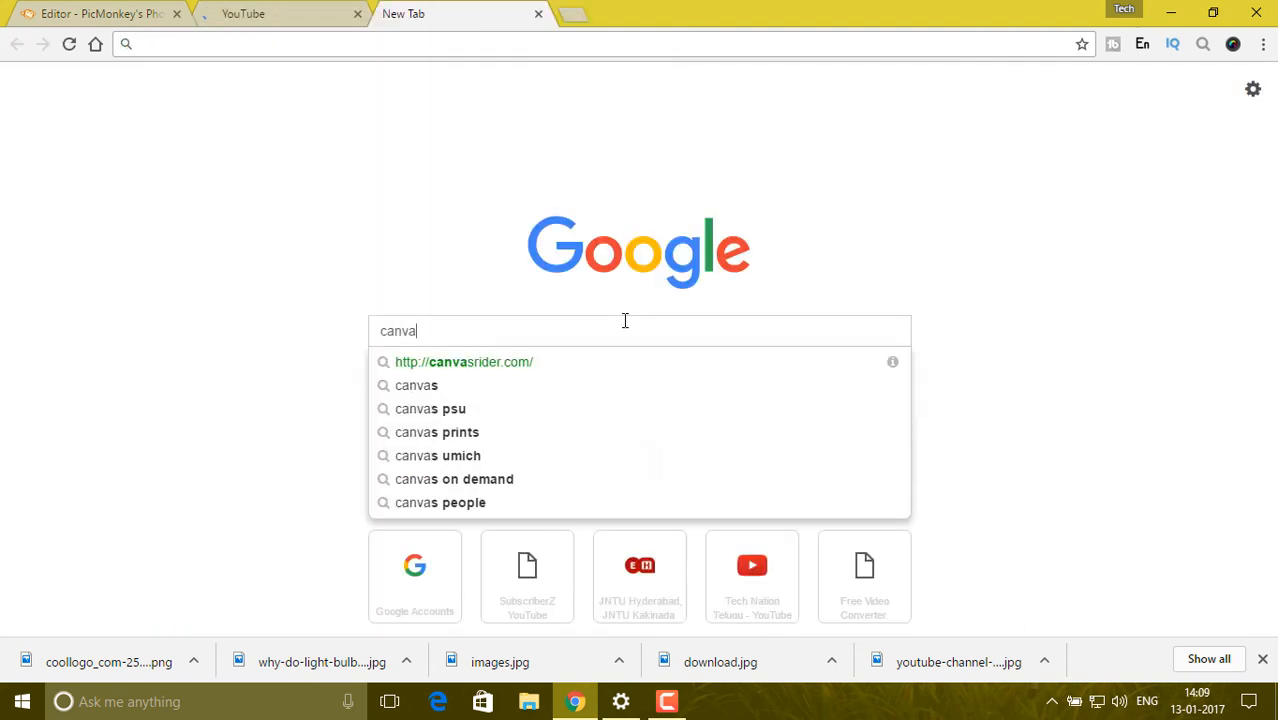
{"action": "key", "text": "Return"}
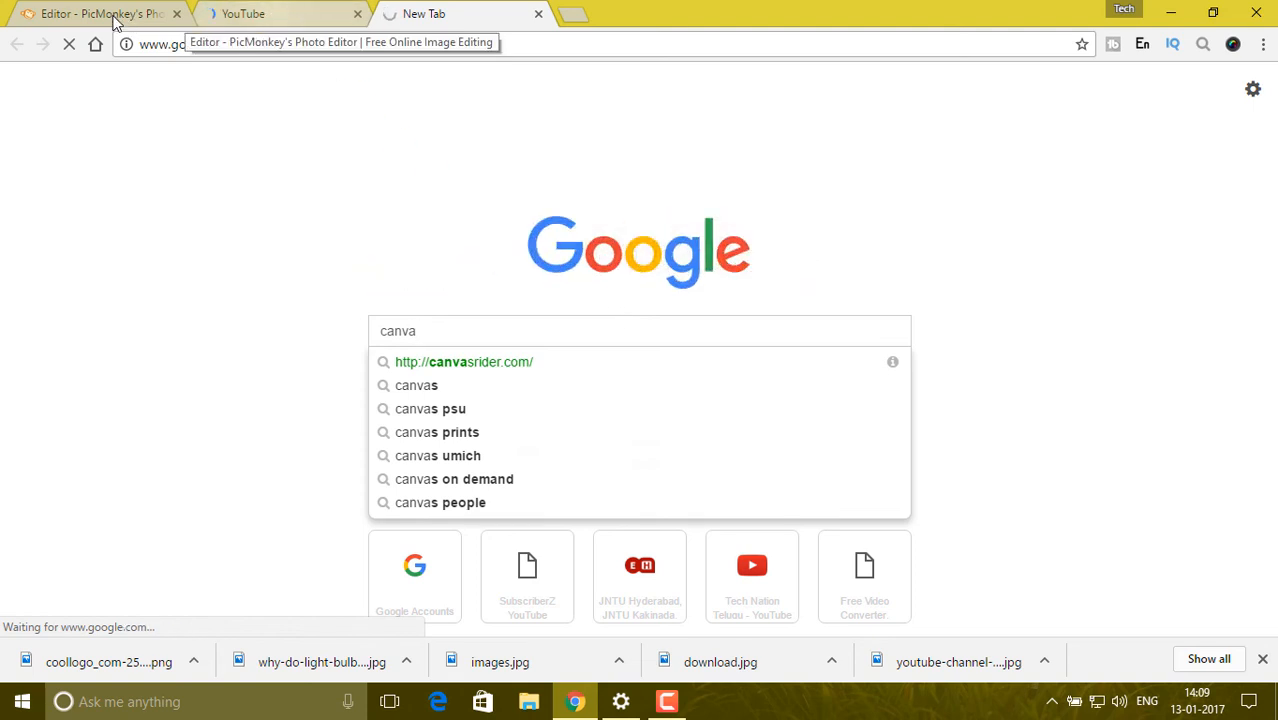
{"action": "left_click", "coordinate": [178, 15]}
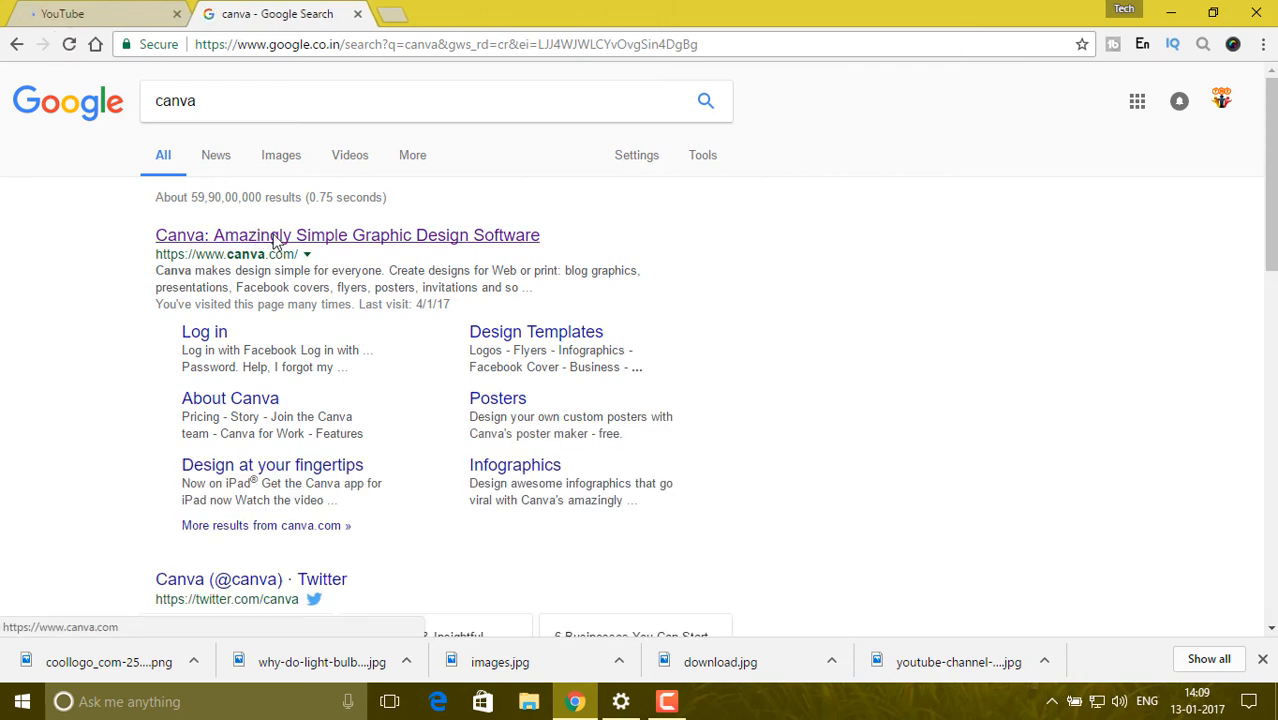
{"action": "left_click", "coordinate": [276, 240]}
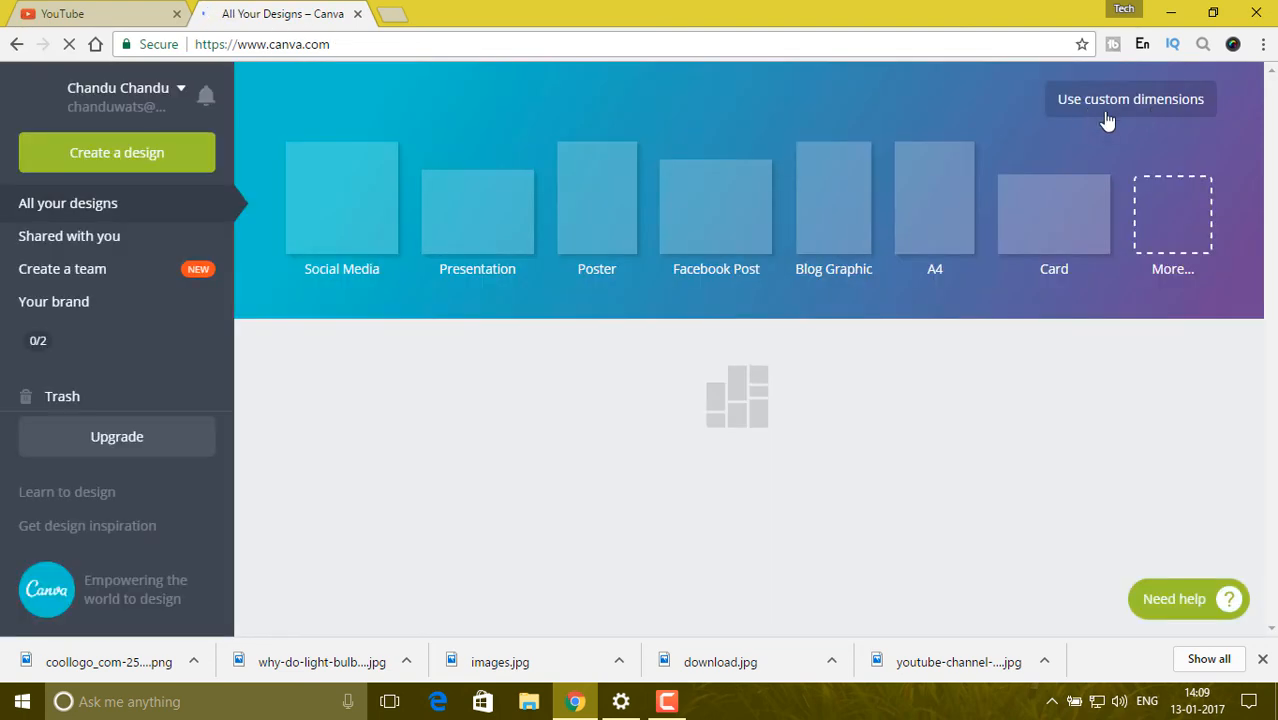
Create a new Canva design with custom dimensions of 2560 × 1440 px.
{"action": "left_click", "coordinate": [1128, 112]}
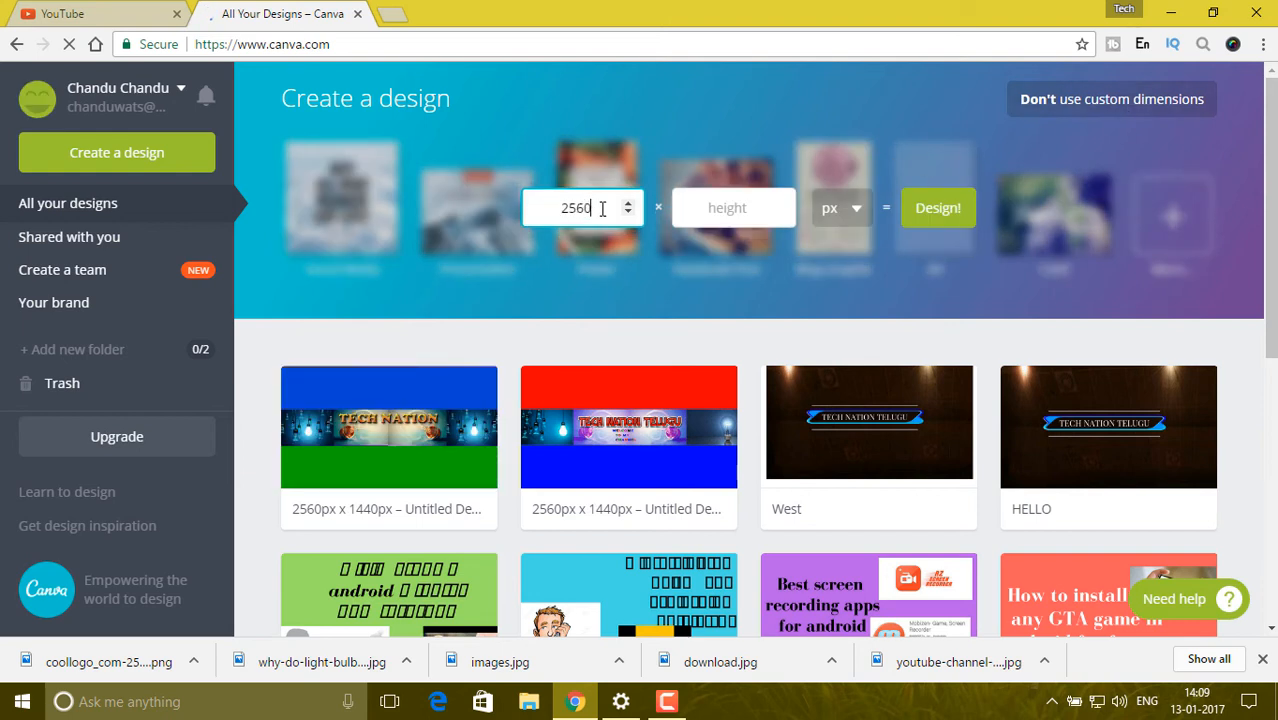
{"action": "left_click", "coordinate": [711, 204]}
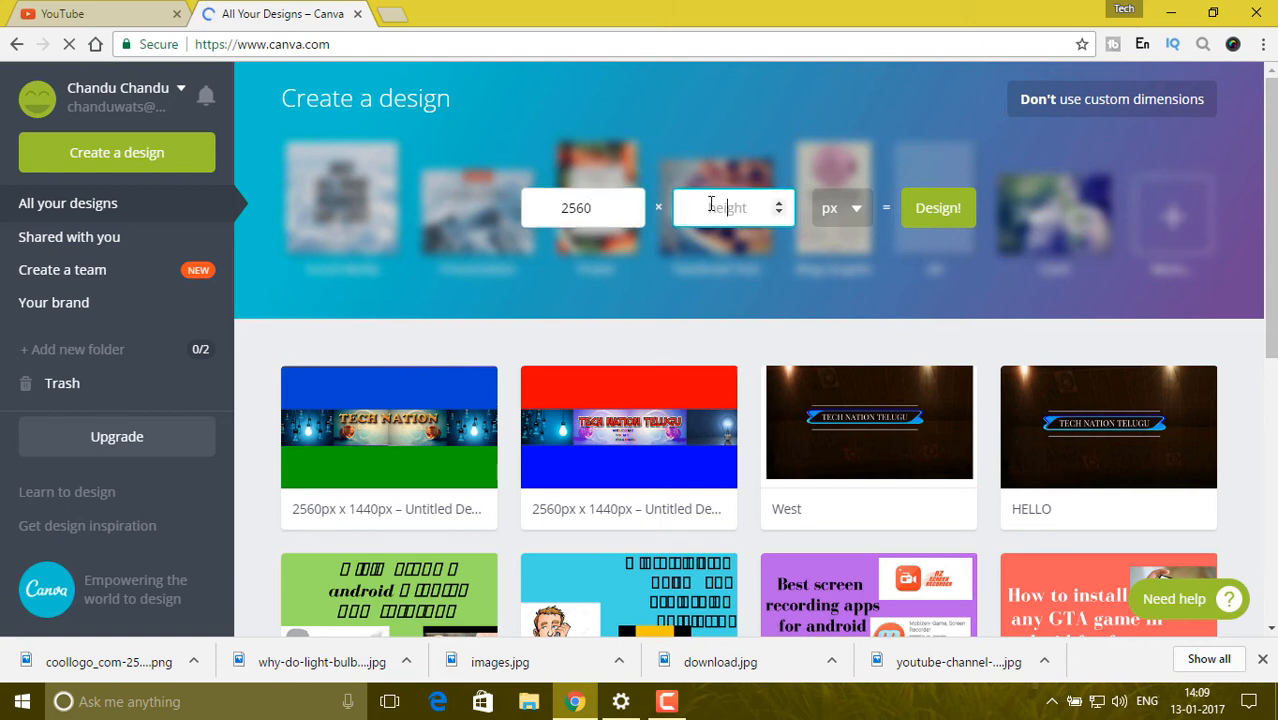
{"action": "type", "text": "1440"}
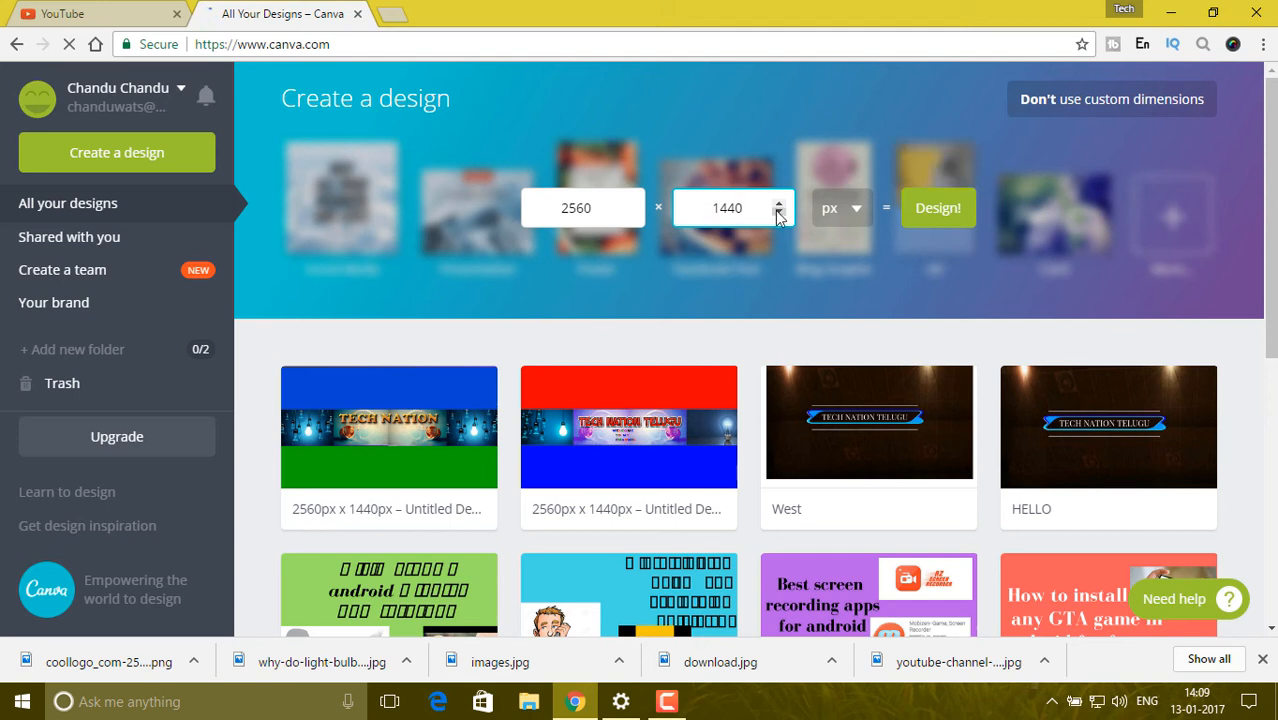
{"action": "left_click", "coordinate": [934, 215]}
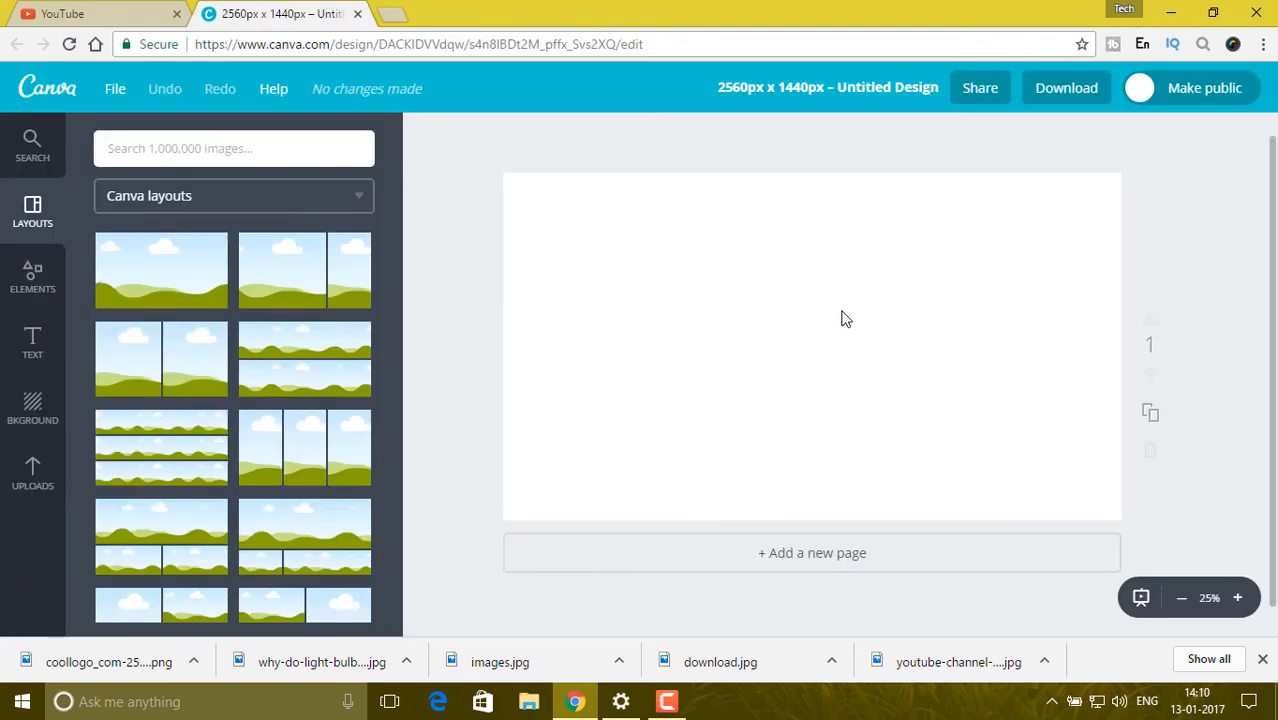
Upload the "PicMonkey Sample443" image from the Downloads folder and place it on the blank page.
{"action": "left_click", "coordinate": [33, 472]}
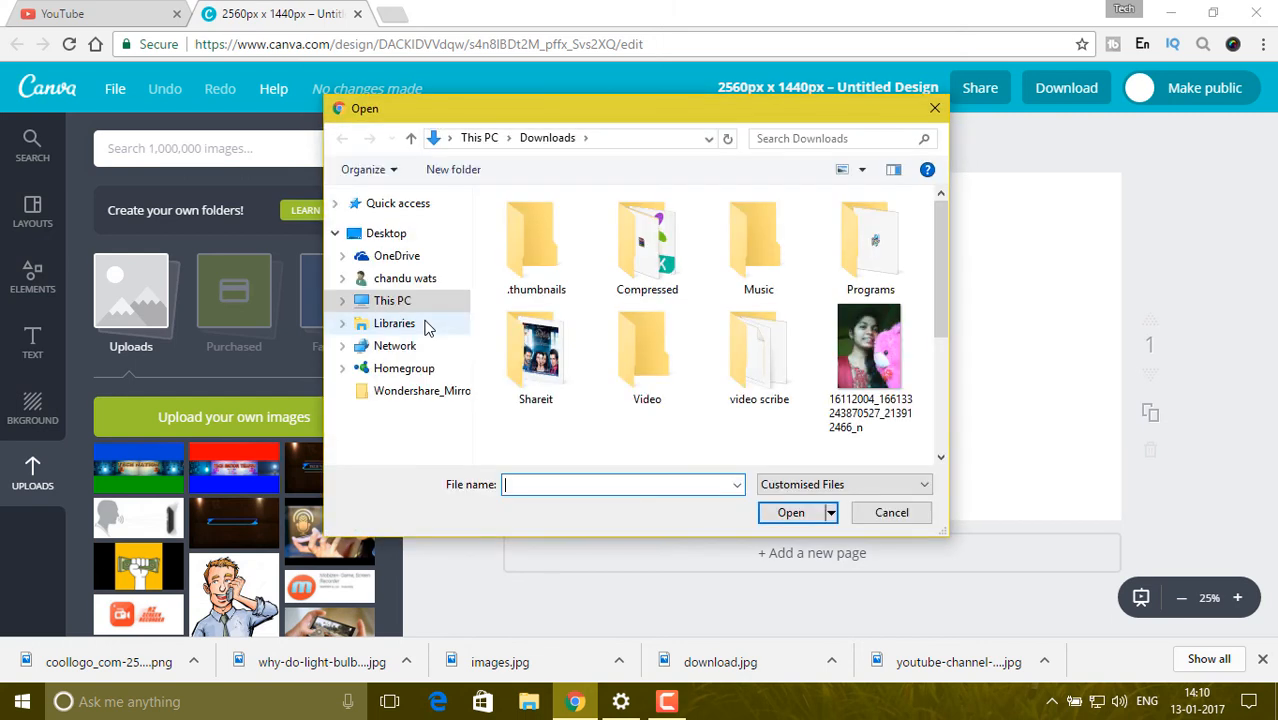
{"action": "scroll", "coordinate": [530, 315], "scroll_direction": "down", "scroll_amount": 3}
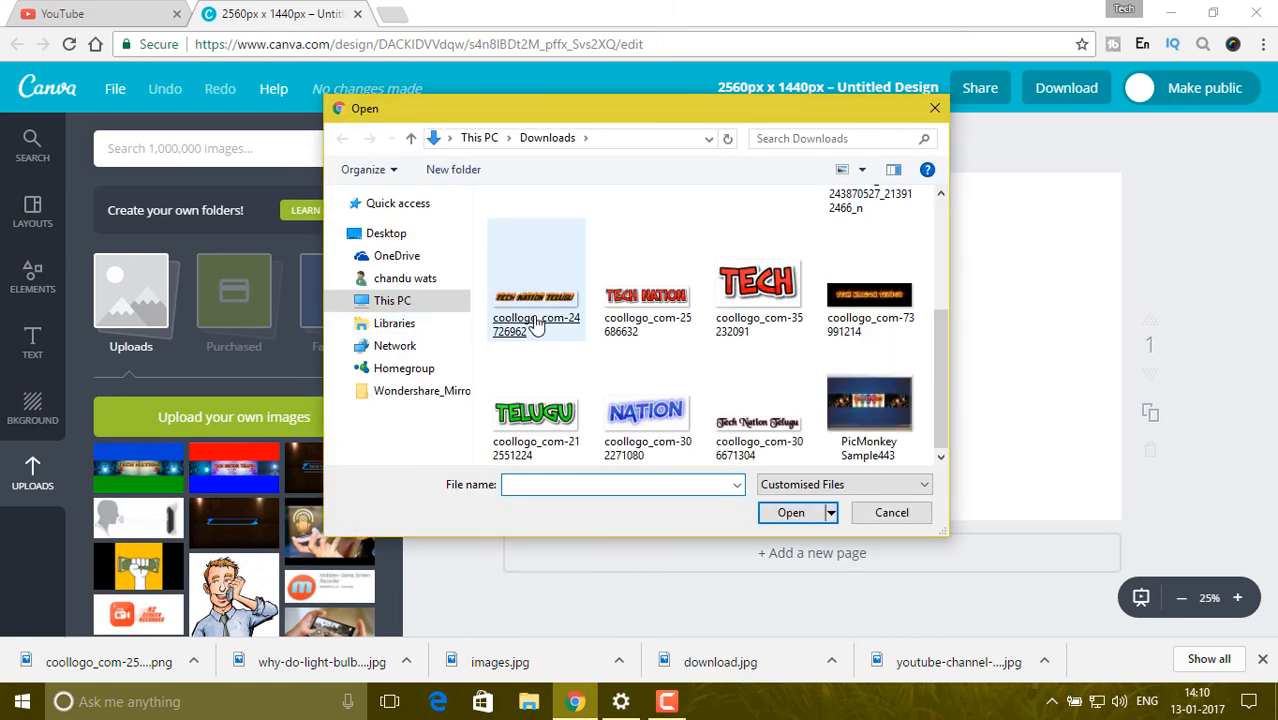
{"action": "double_click", "coordinate": [858, 402]}
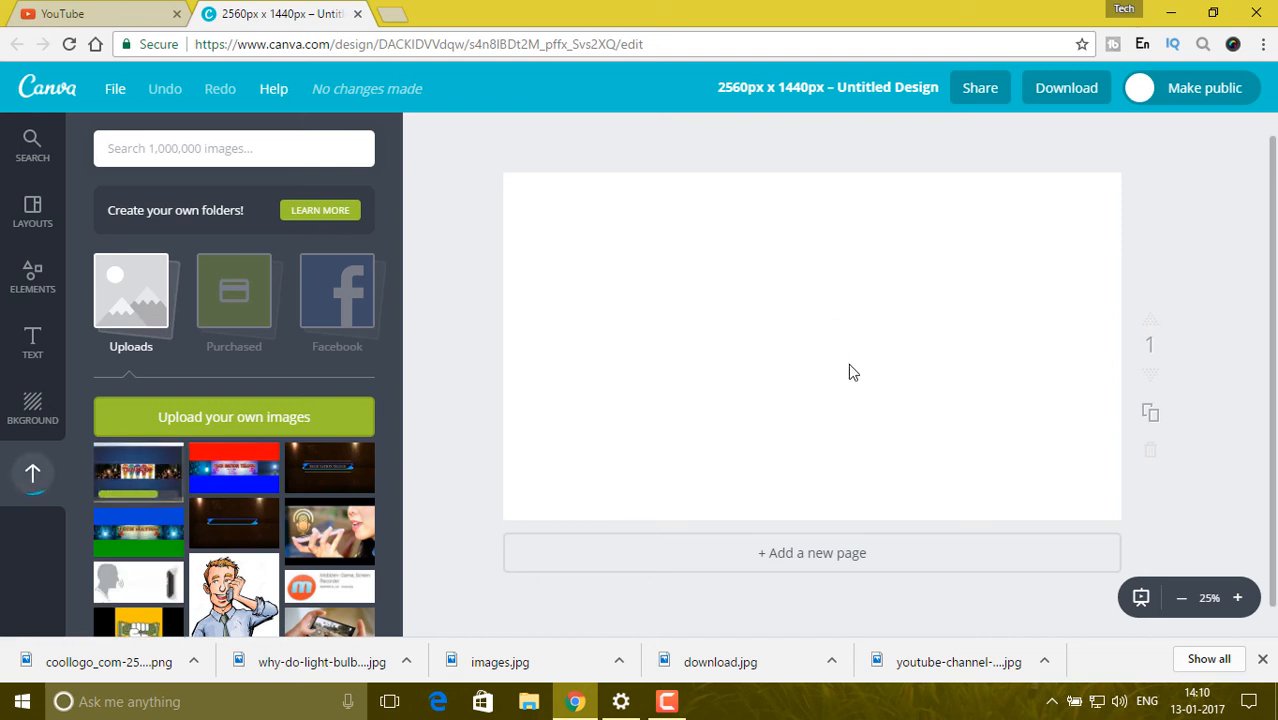
{"action": "left_click", "coordinate": [172, 472]}
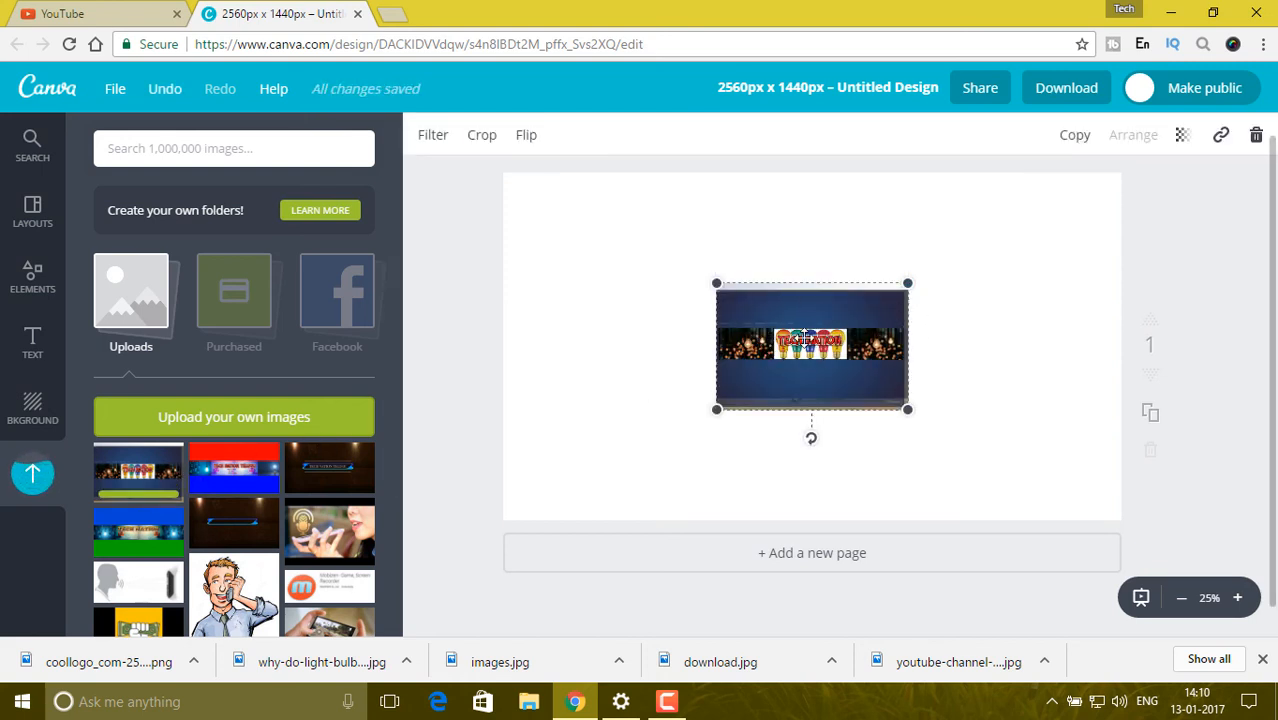
Enlarge and reposition the channel art image until it covers the whole page, and download the design as a PNG.
{"action": "left_click_drag", "start_coordinate": [962, 251], "coordinate": [1087, 163]}
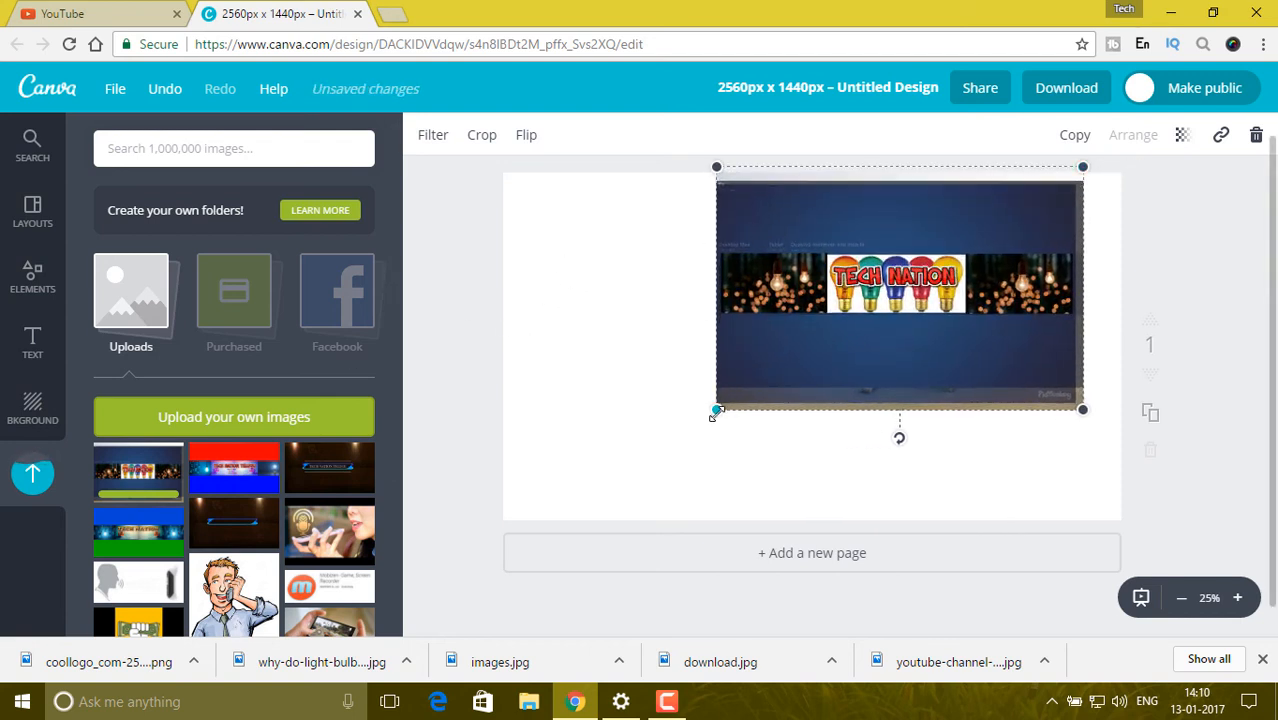
{"action": "left_click_drag", "start_coordinate": [714, 410], "coordinate": [525, 488]}
{"action": "left_click_drag", "start_coordinate": [658, 352], "coordinate": [614, 356]}
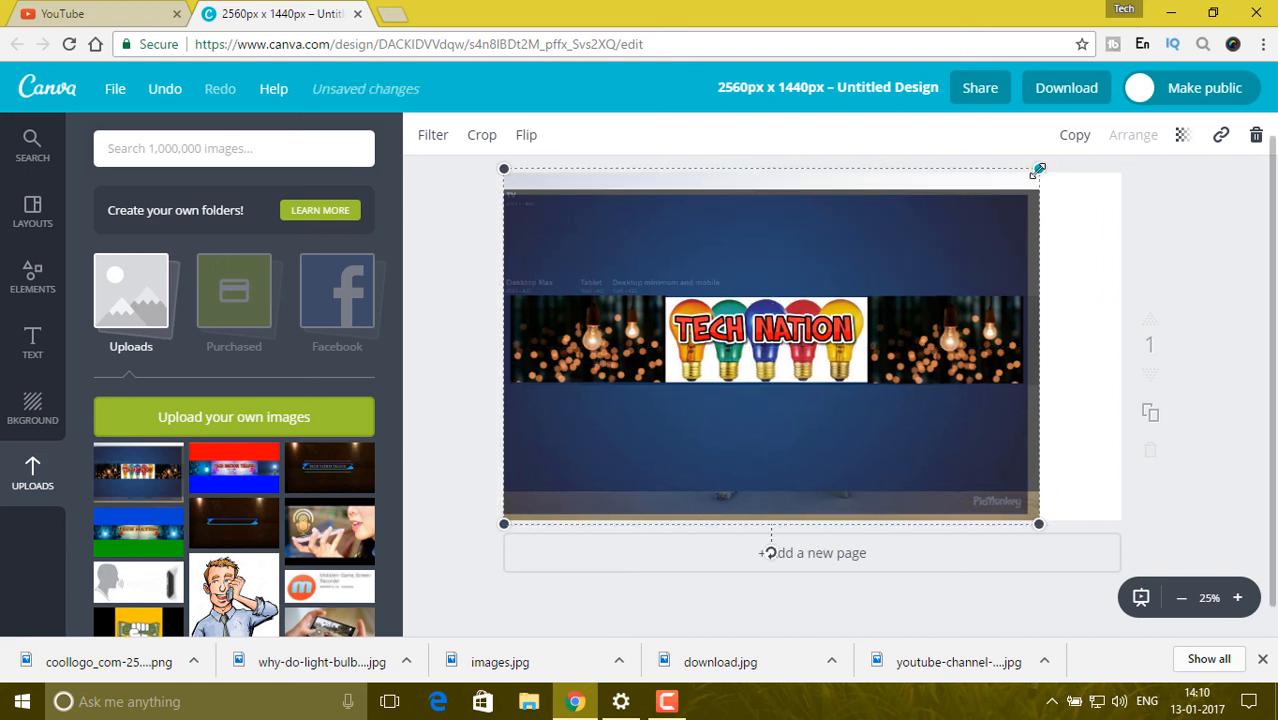
{"action": "left_click_drag", "start_coordinate": [1039, 169], "coordinate": [1073, 163]}
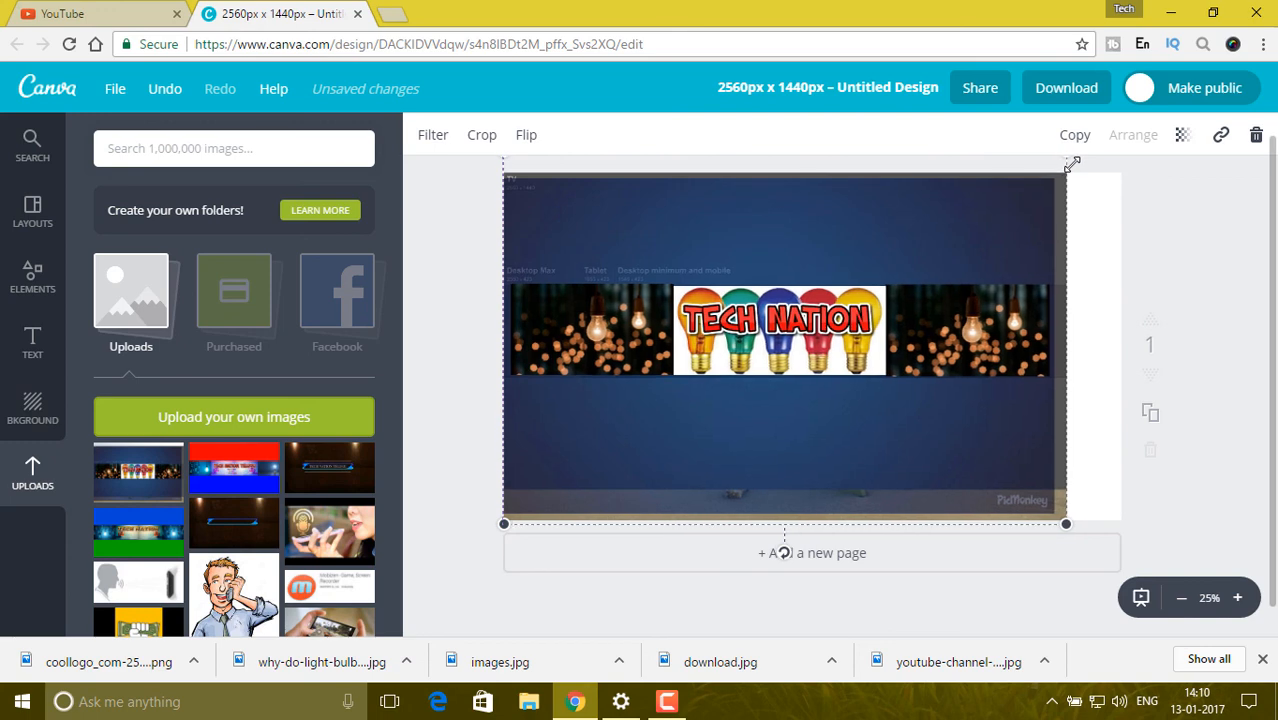
{"action": "left_click_drag", "start_coordinate": [1061, 391], "coordinate": [810, 574]}
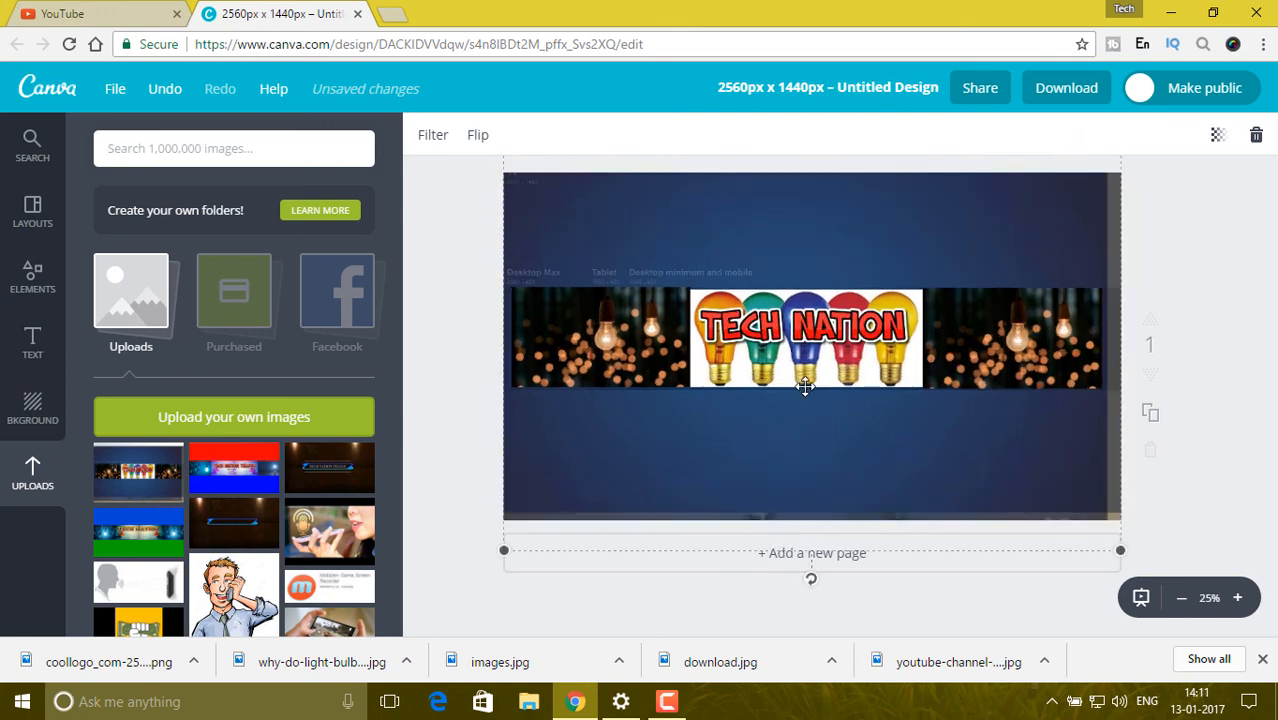
{"action": "left_click", "coordinate": [1055, 97]}
{"action": "left_click", "coordinate": [1084, 302]}
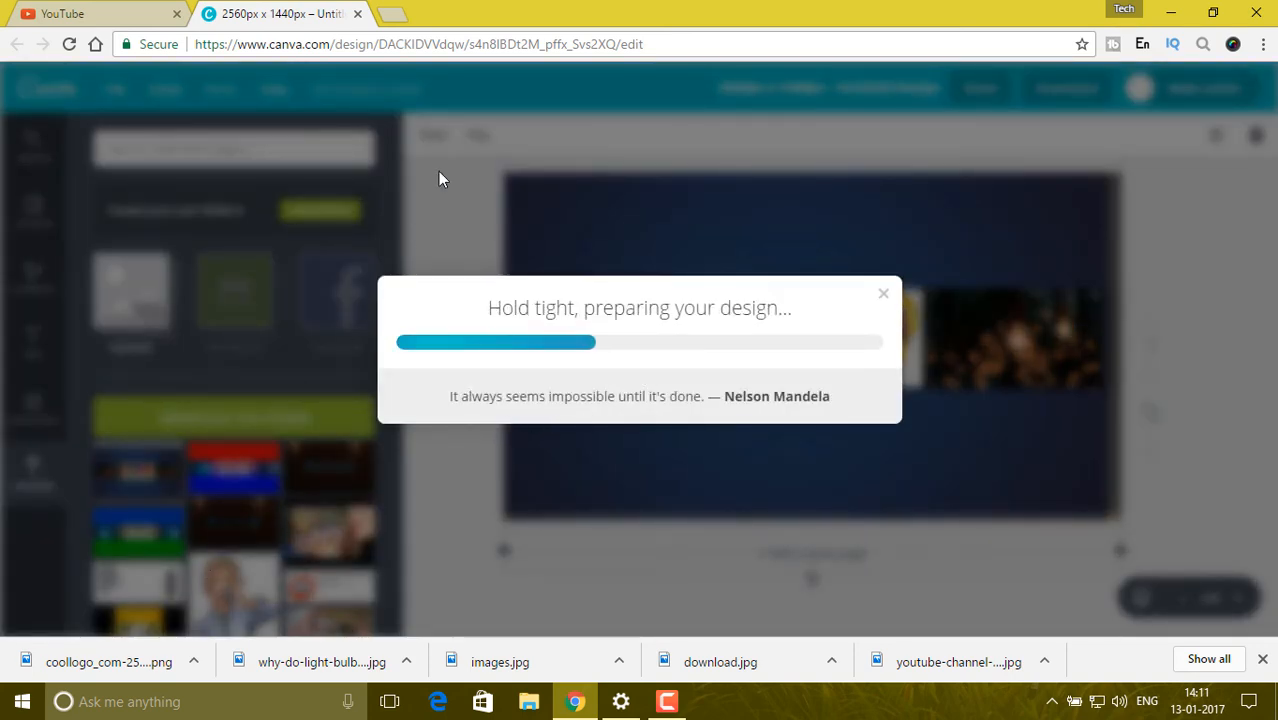
Switch to the YouTube channel page and replace its channel art with the "Untitled design" image from the Downloads folder.
{"action": "left_click", "coordinate": [90, 13]}
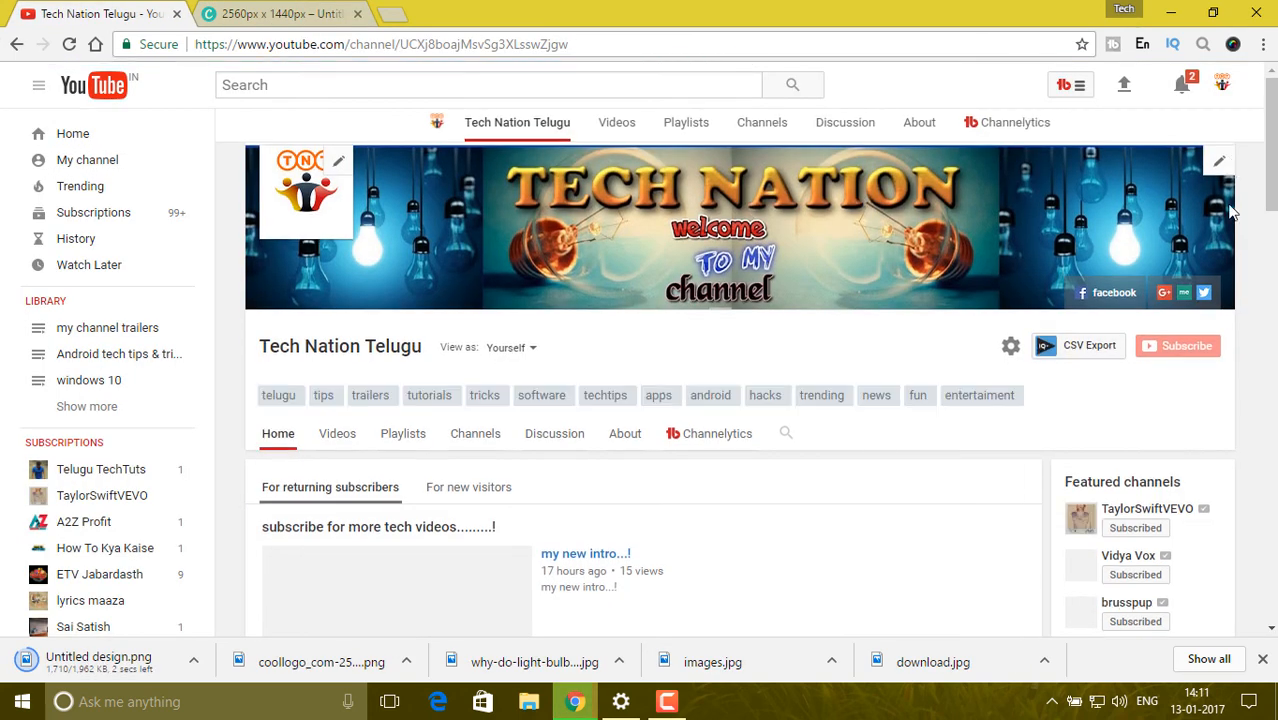
{"action": "left_click", "coordinate": [1218, 165]}
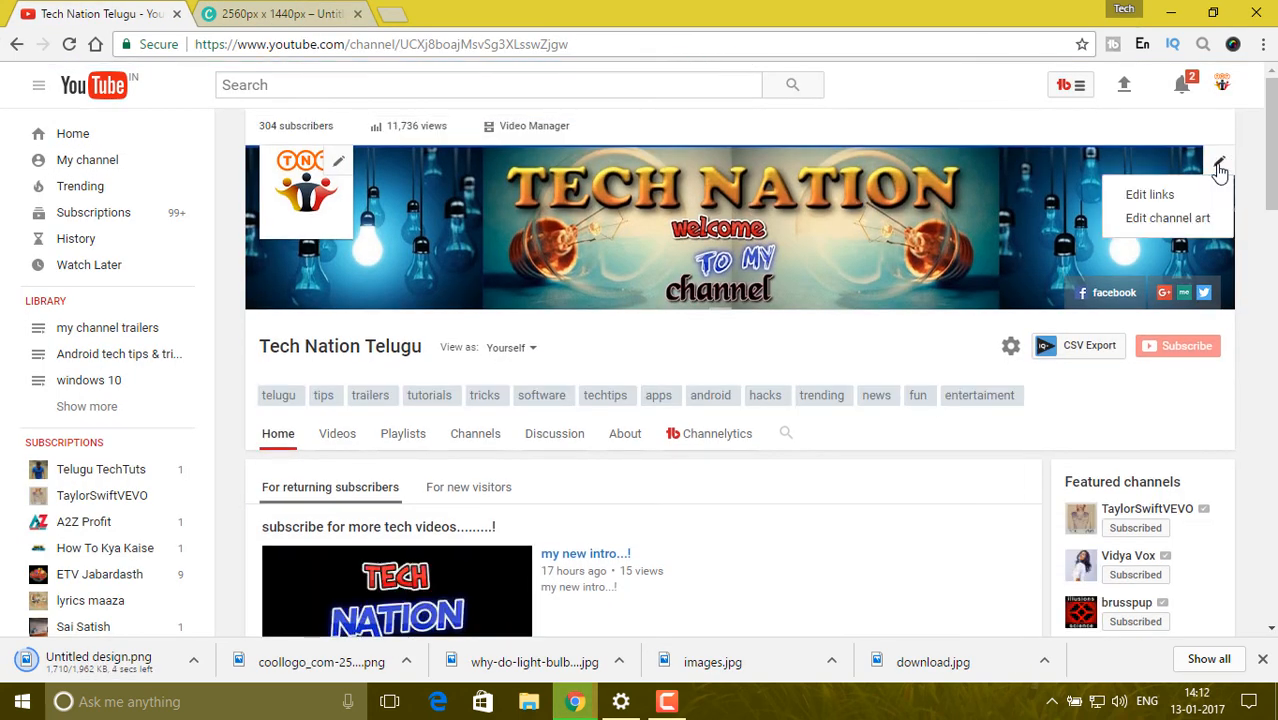
{"action": "left_click", "coordinate": [1170, 219]}
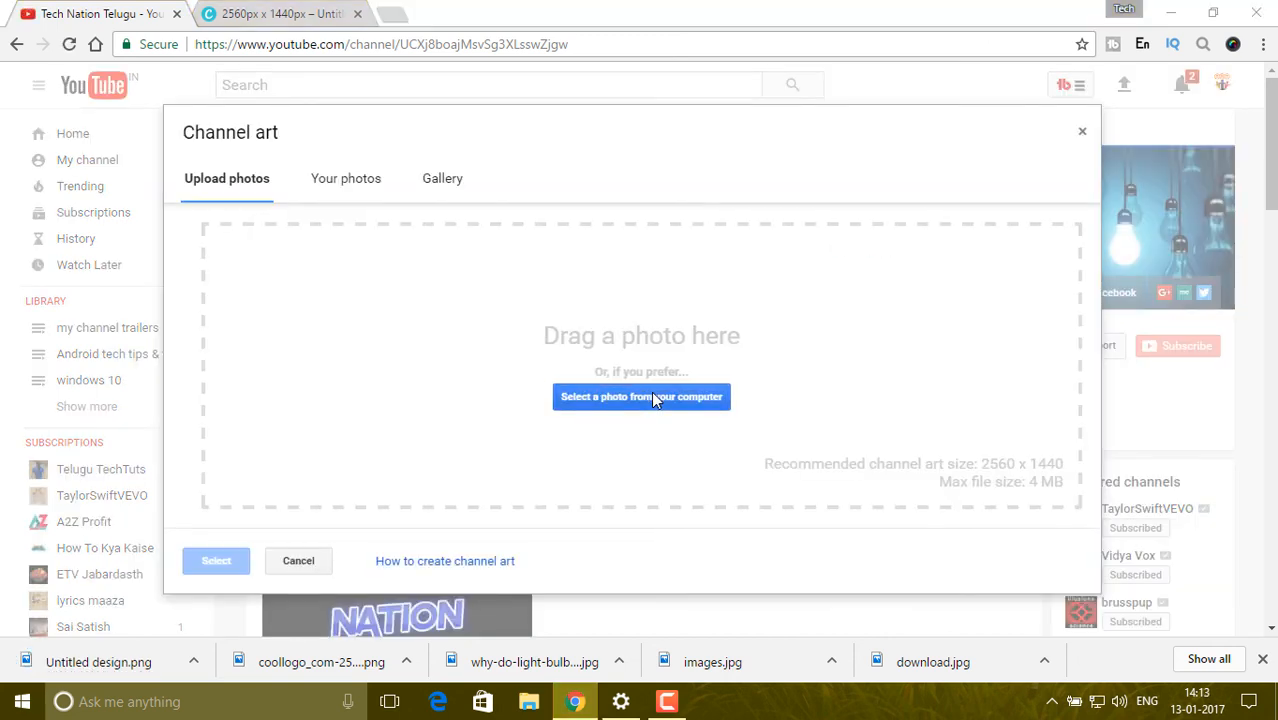
{"action": "left_click", "coordinate": [651, 396]}
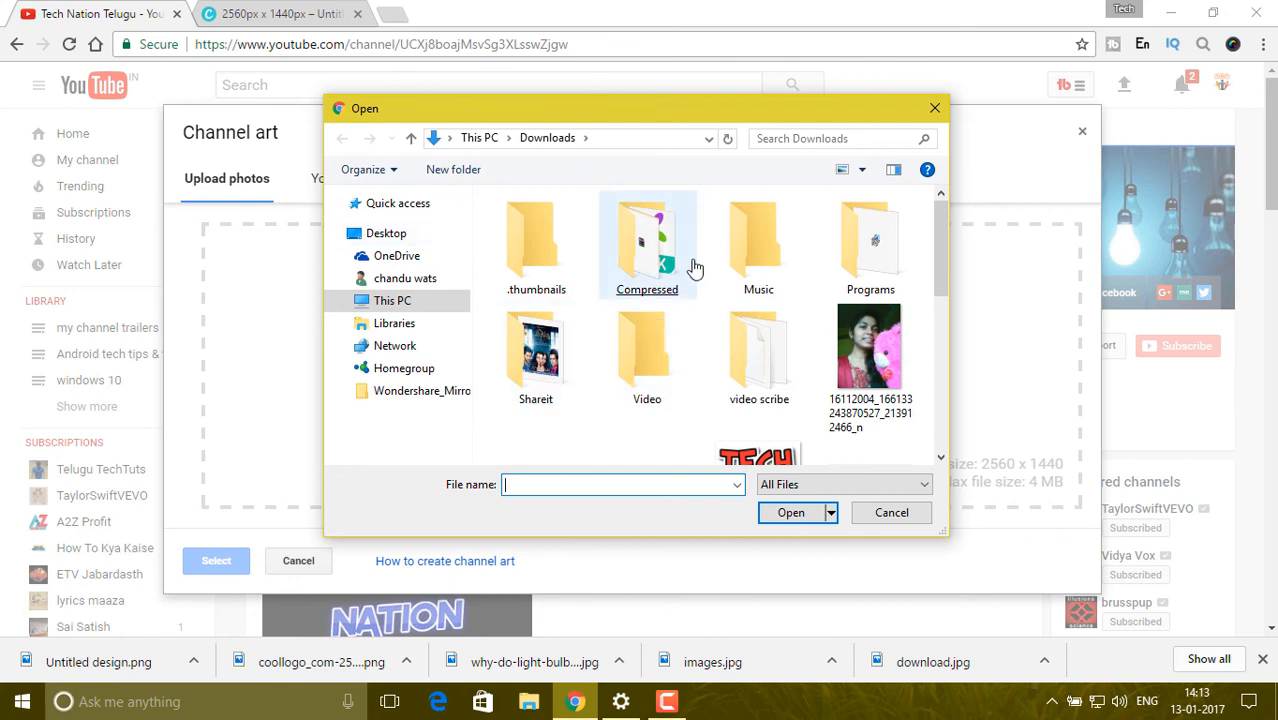
{"action": "scroll", "coordinate": [695, 268], "scroll_direction": "down", "scroll_amount": 5}
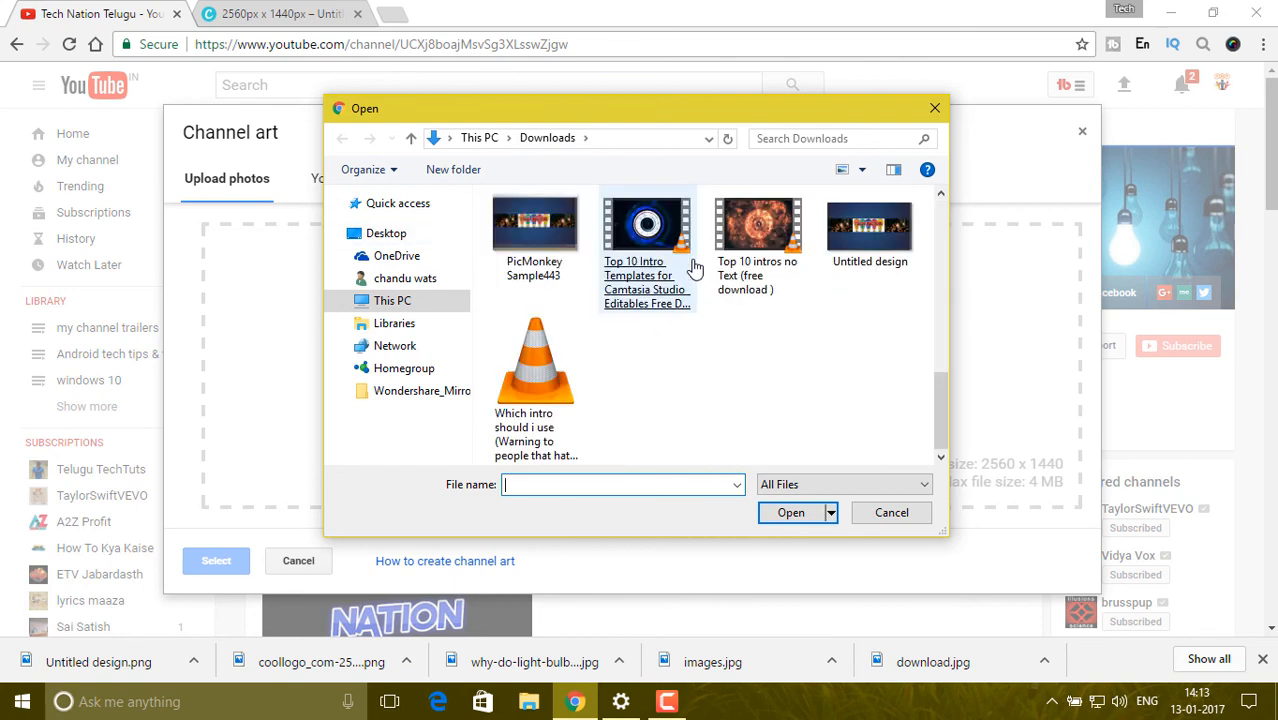
{"action": "double_click", "coordinate": [874, 242]}
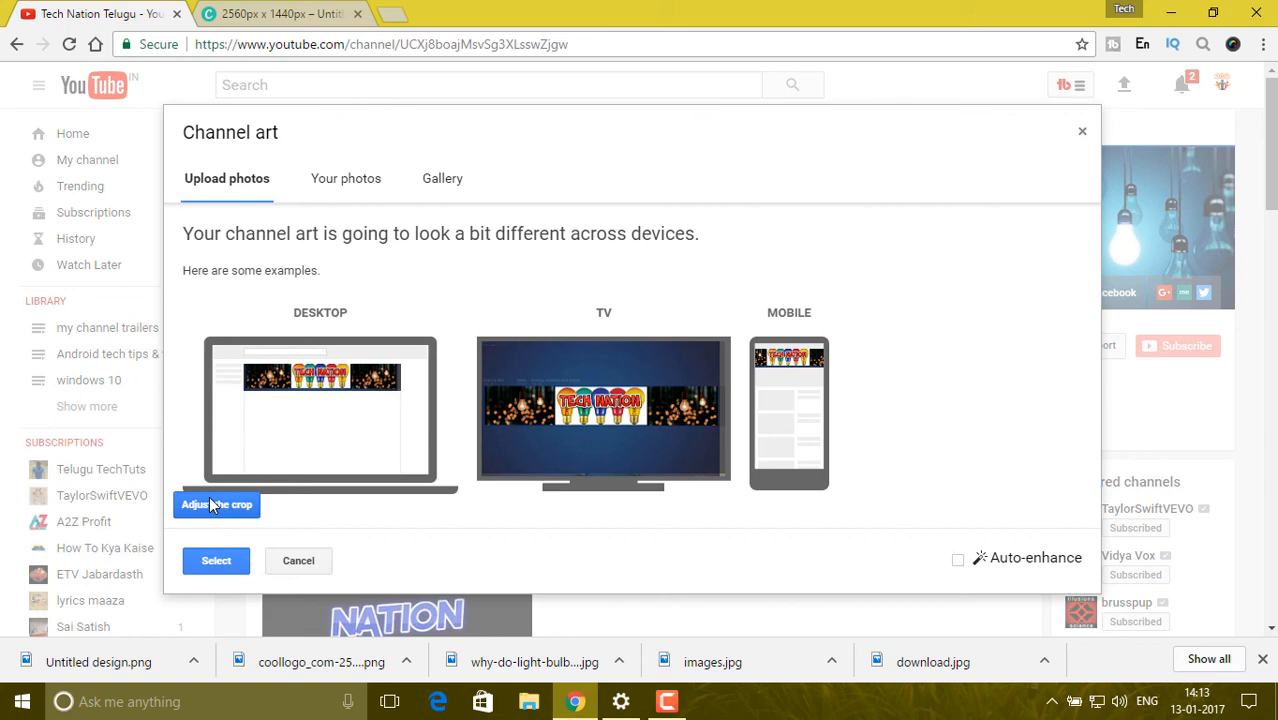
{"action": "left_click", "coordinate": [216, 561]}
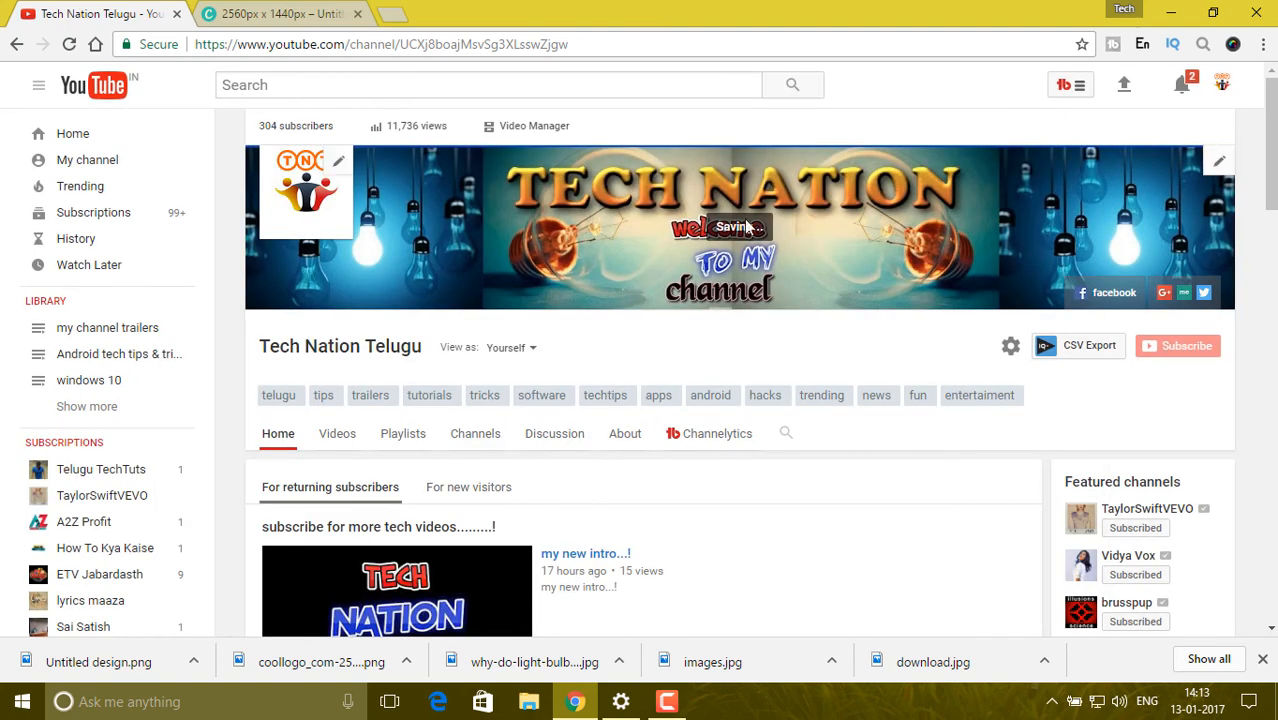